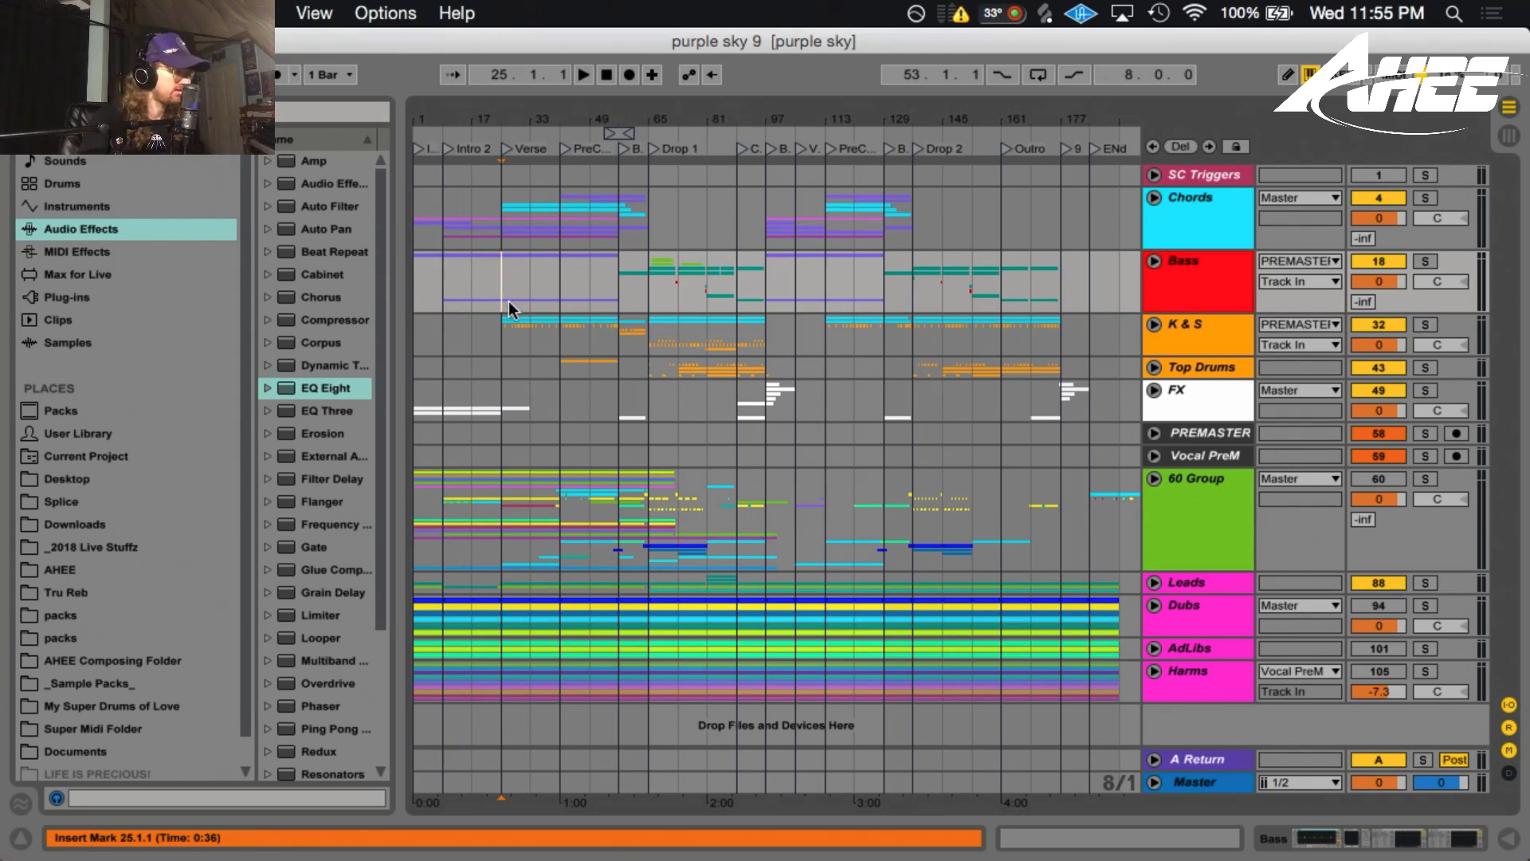
Mute the Leads group and play the Verse from bar 25 to hear it without lead vocals
left_click(1378, 584)
key("space")
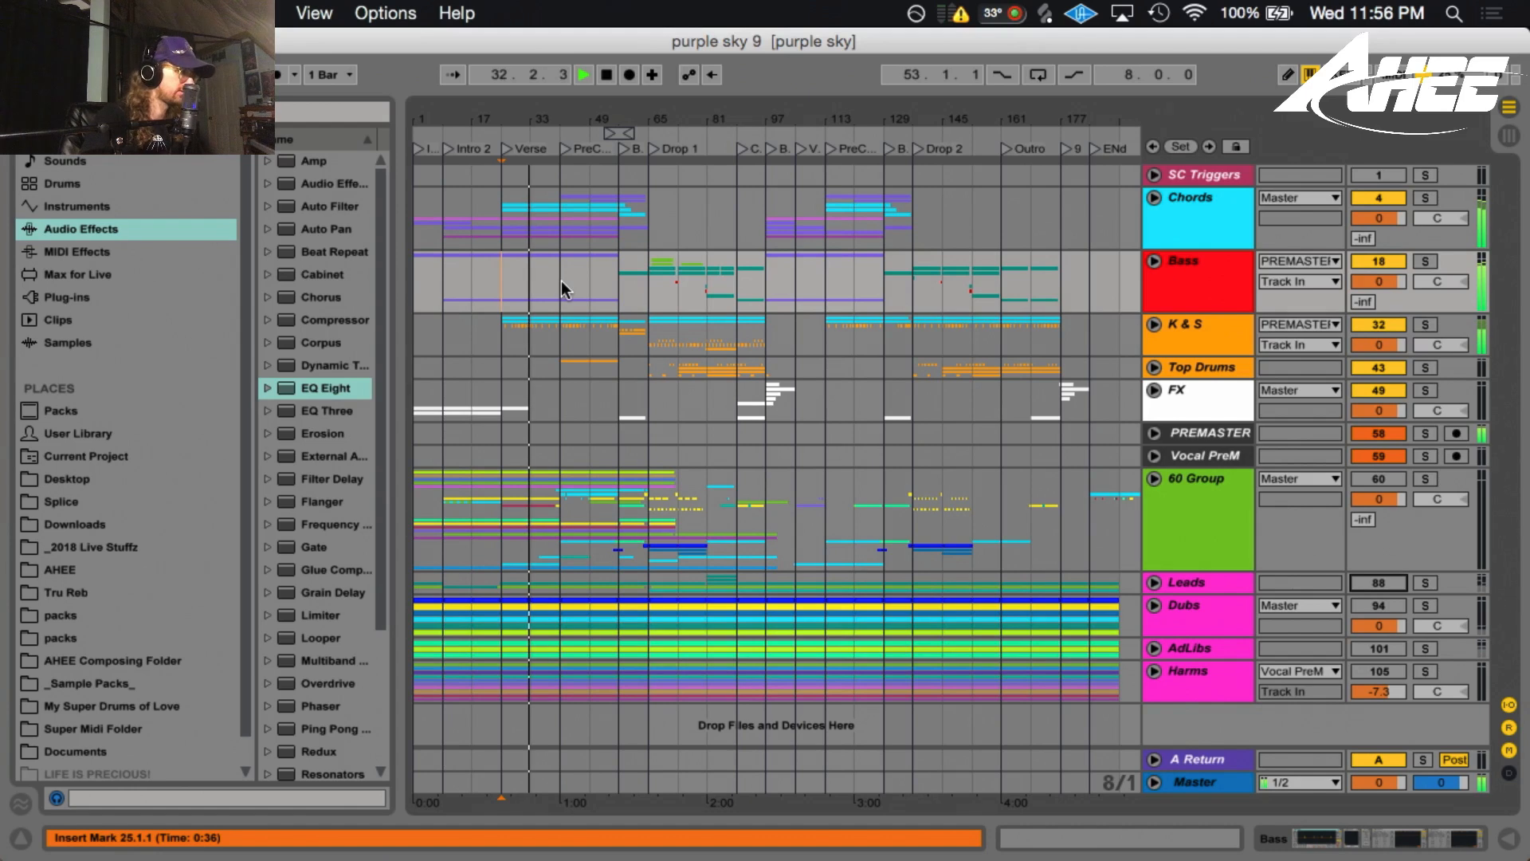
key("space")
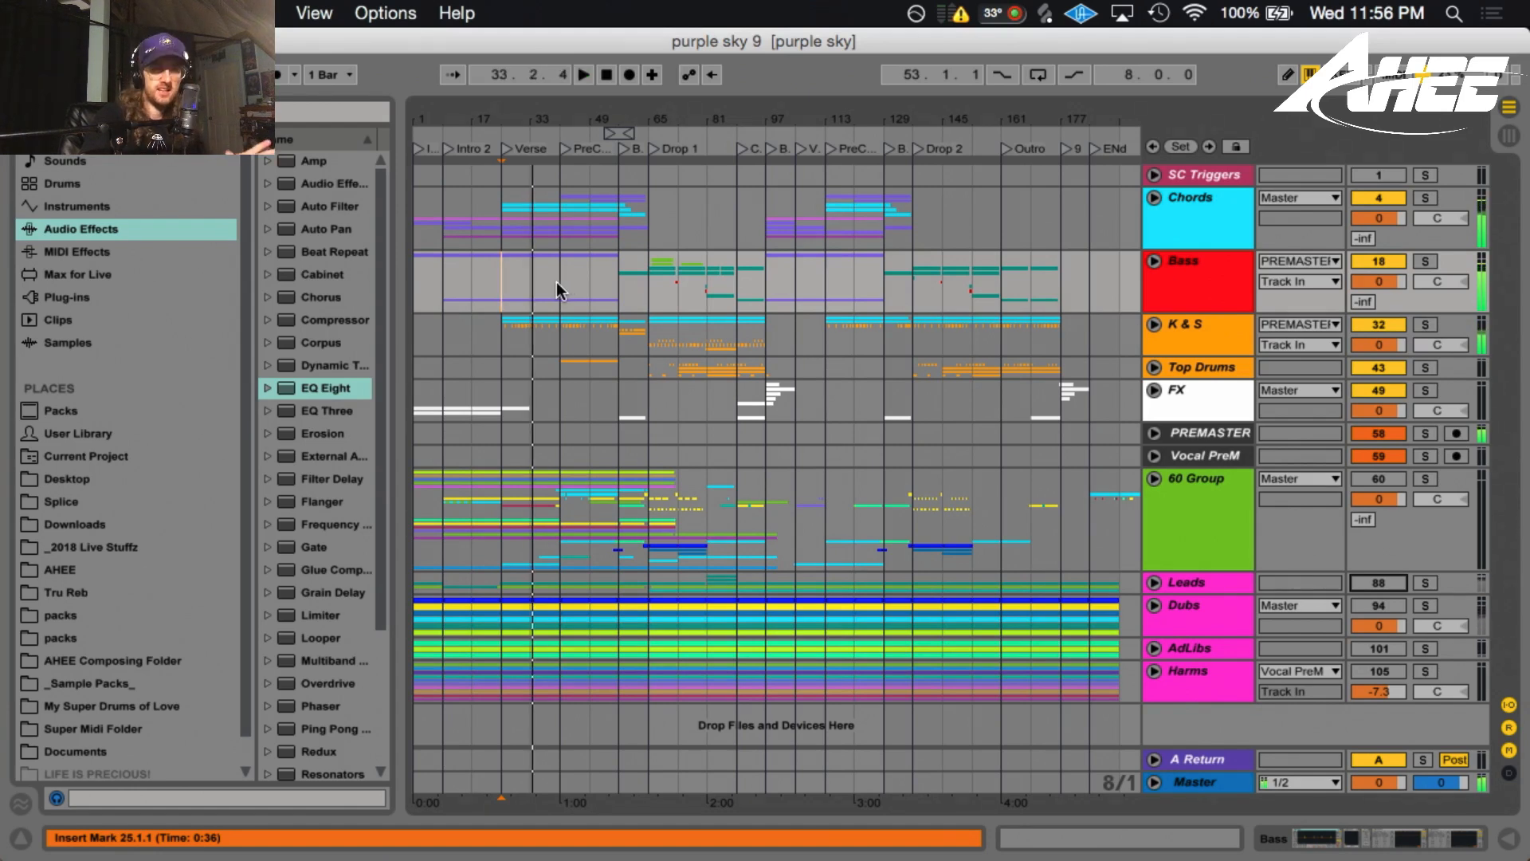
Play the PreChorus from bar 41 with the Leads group muted, and unmute the group to hear it again
left_click(557, 280)
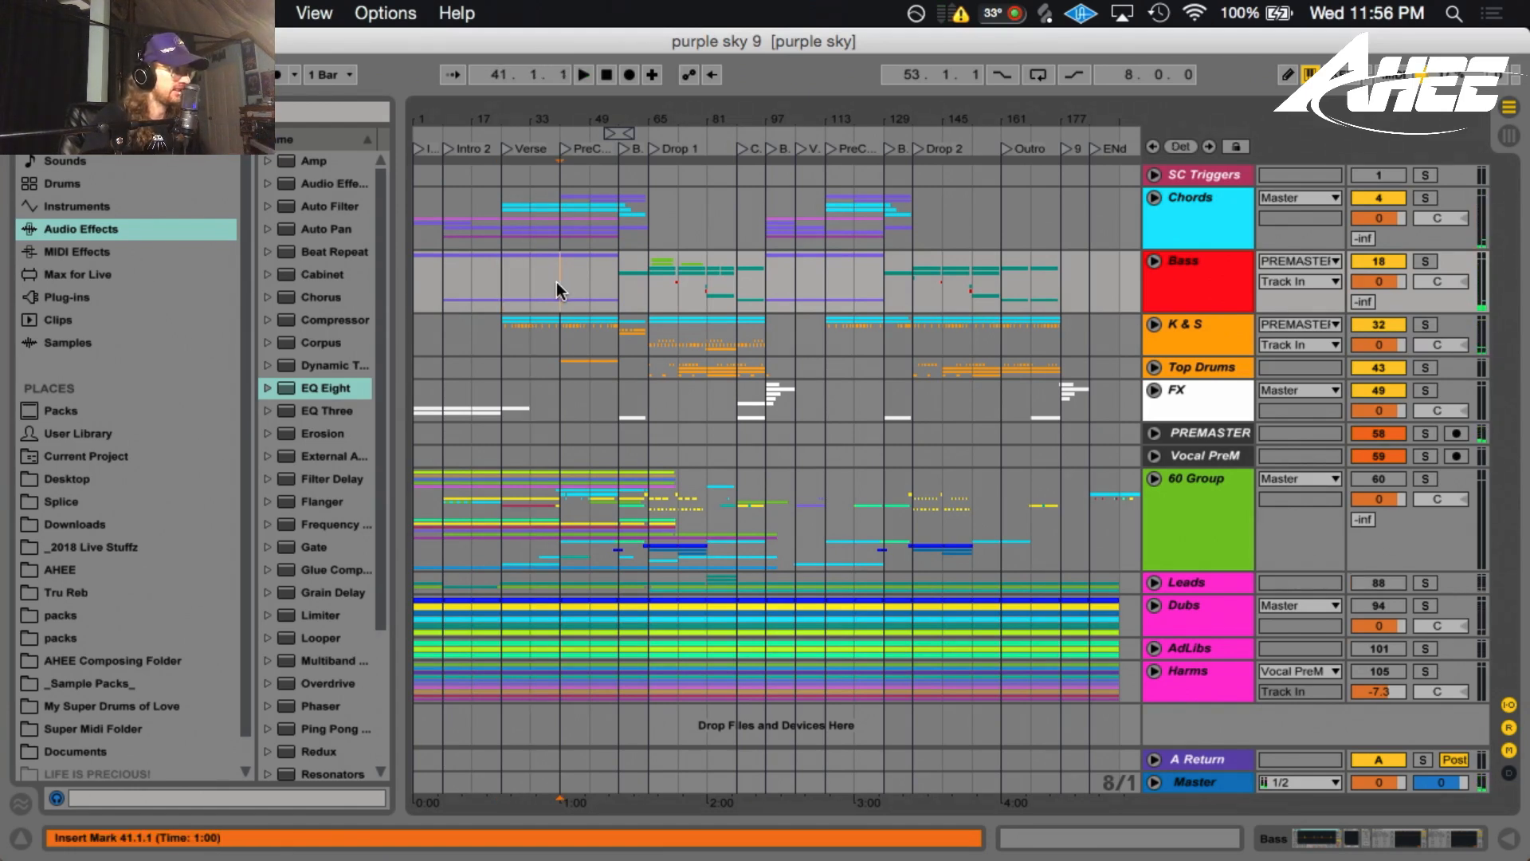
key("space")
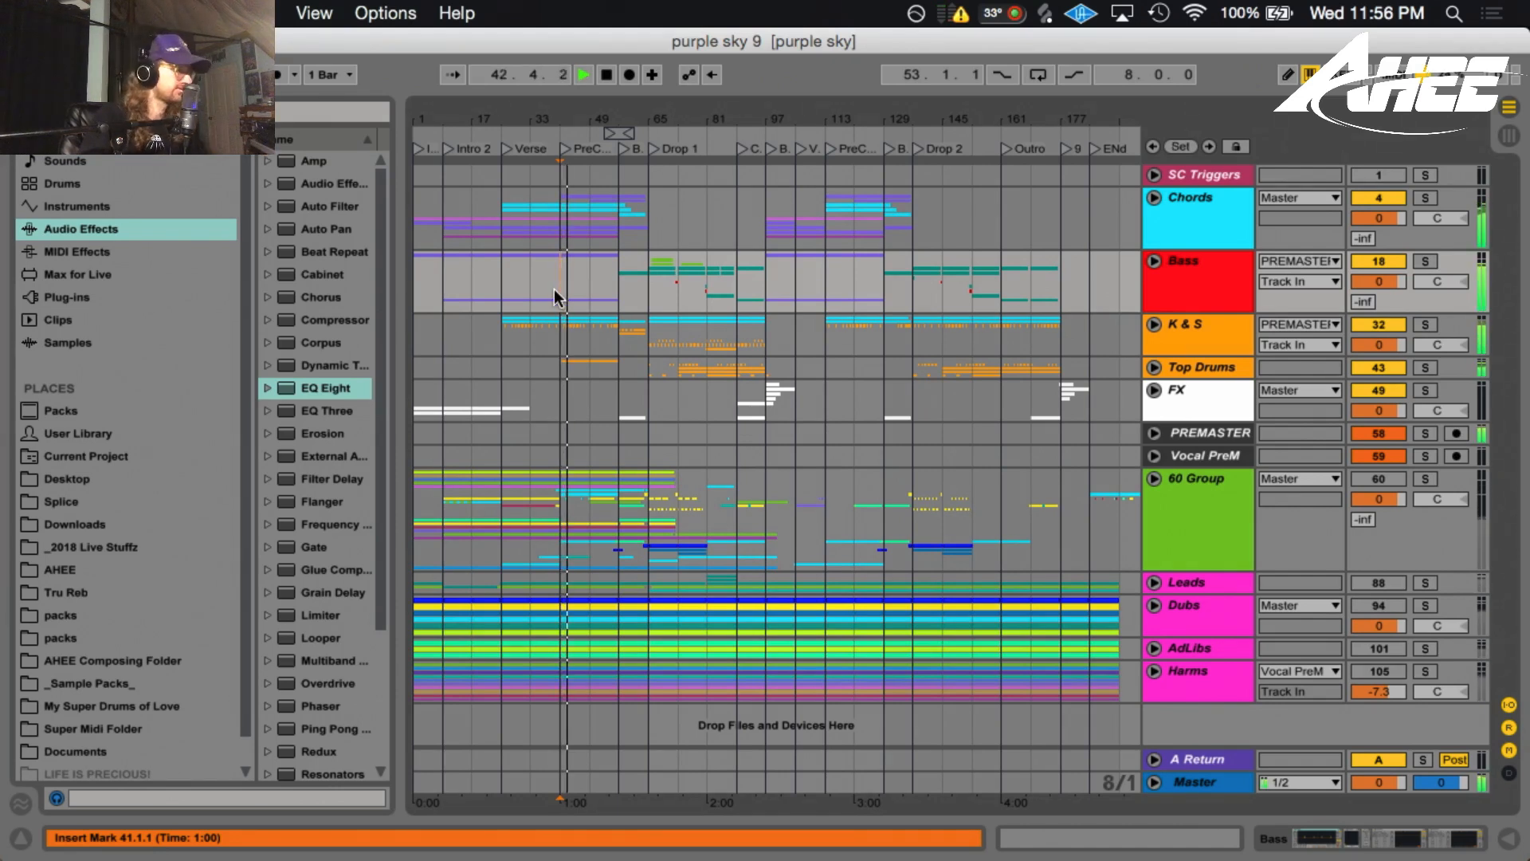
key("space")
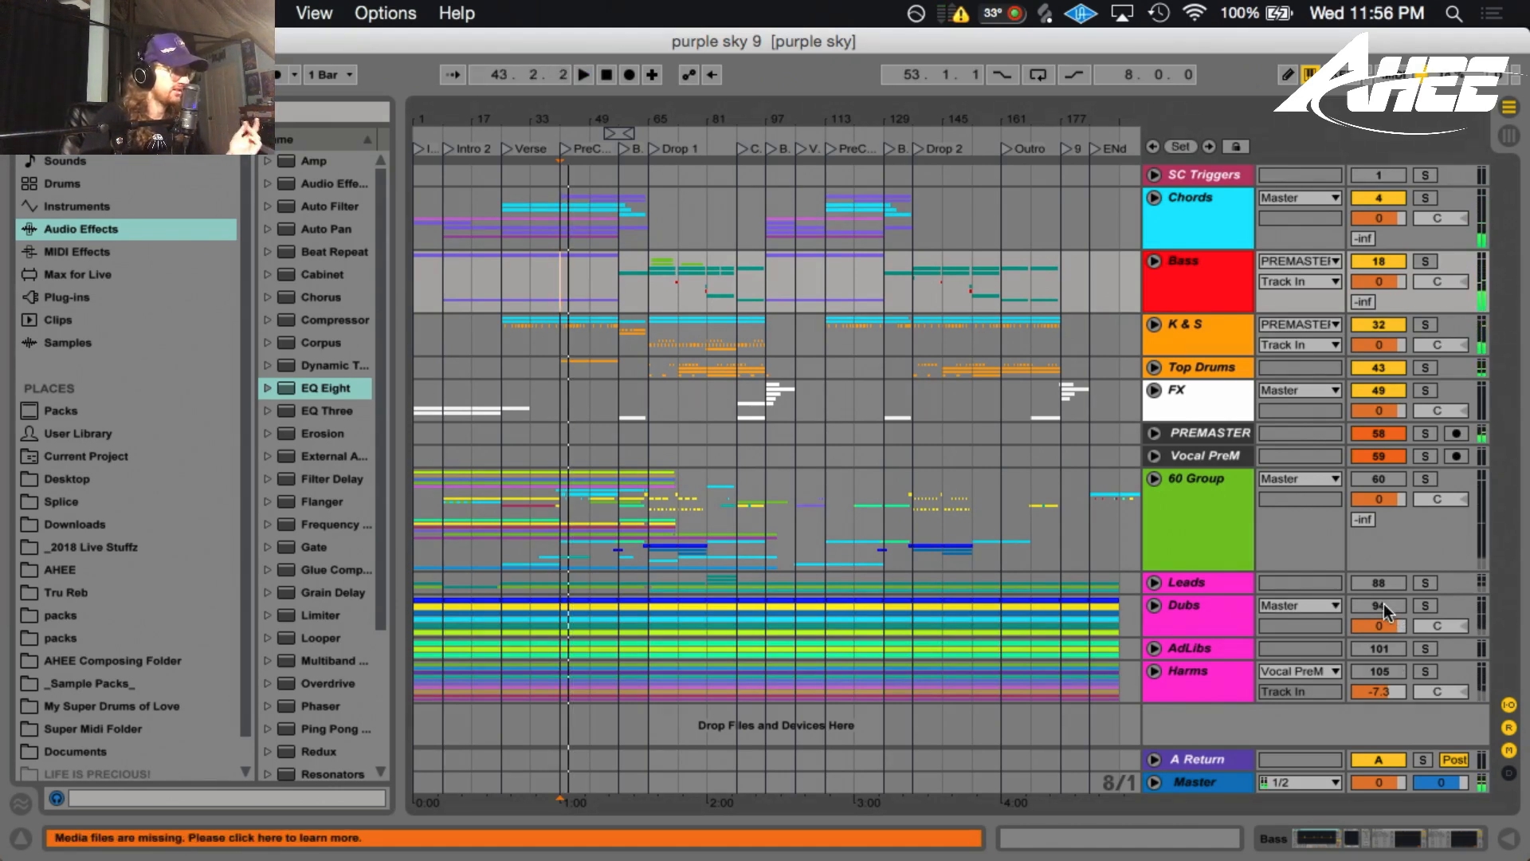
left_click(1377, 582)
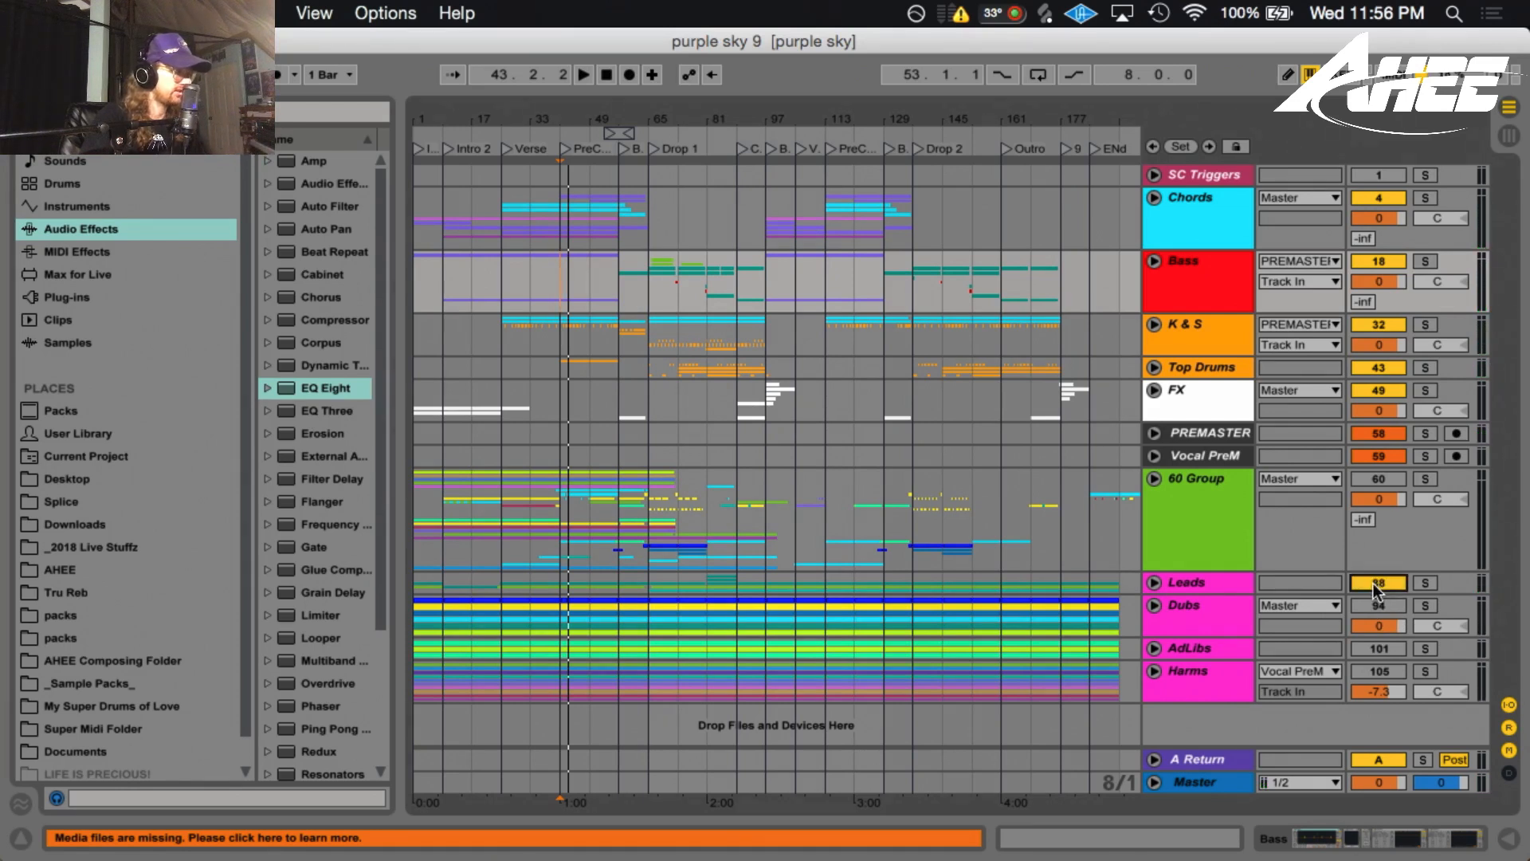
key("space")
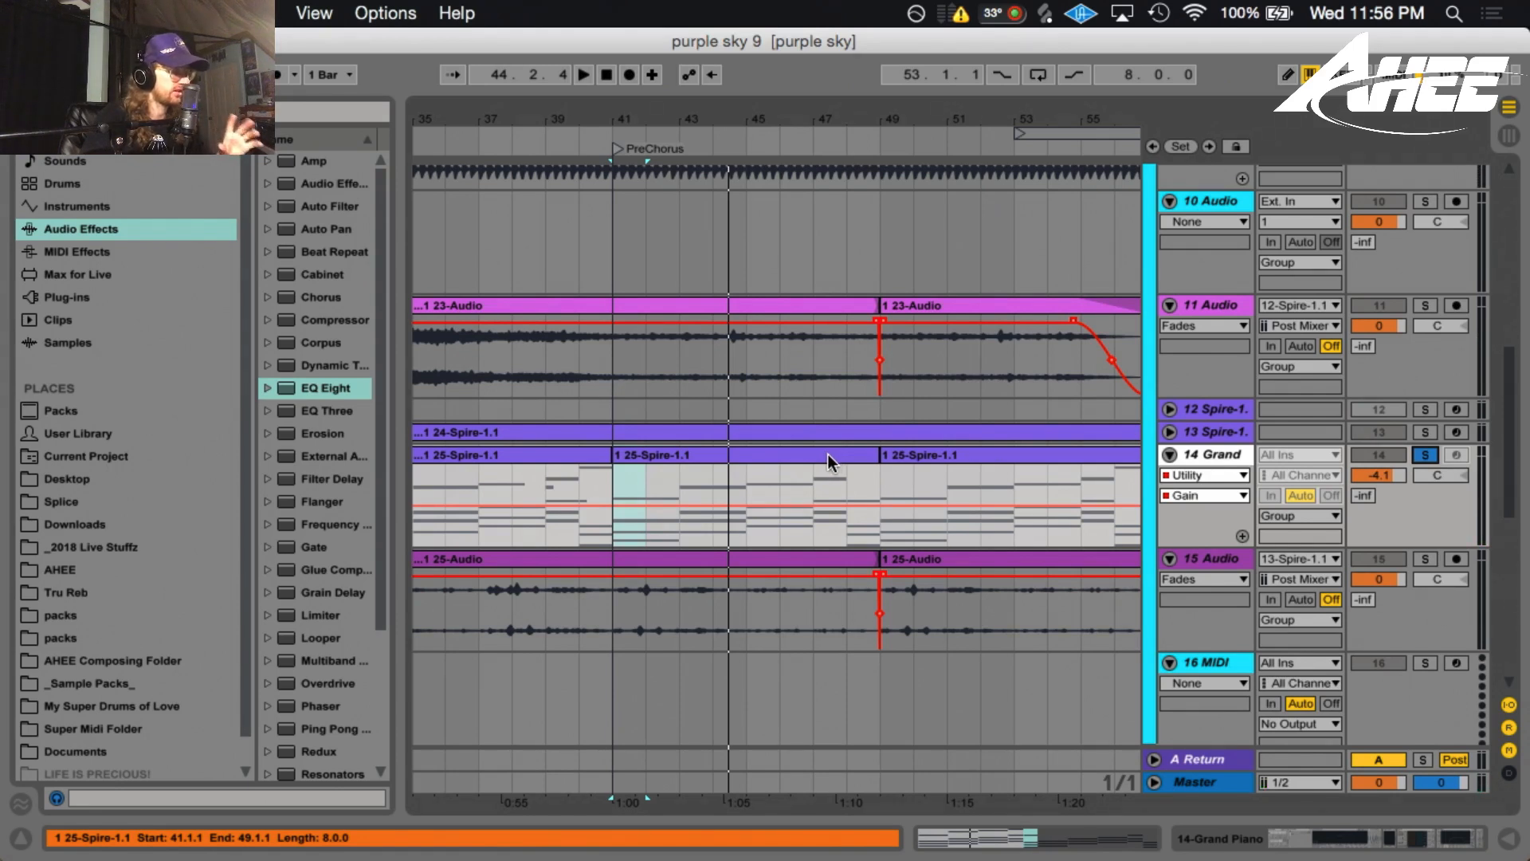
Play the soloed 14 Grand track through the PreChorus and select its clips from bar 25 to bar 65
key("space")
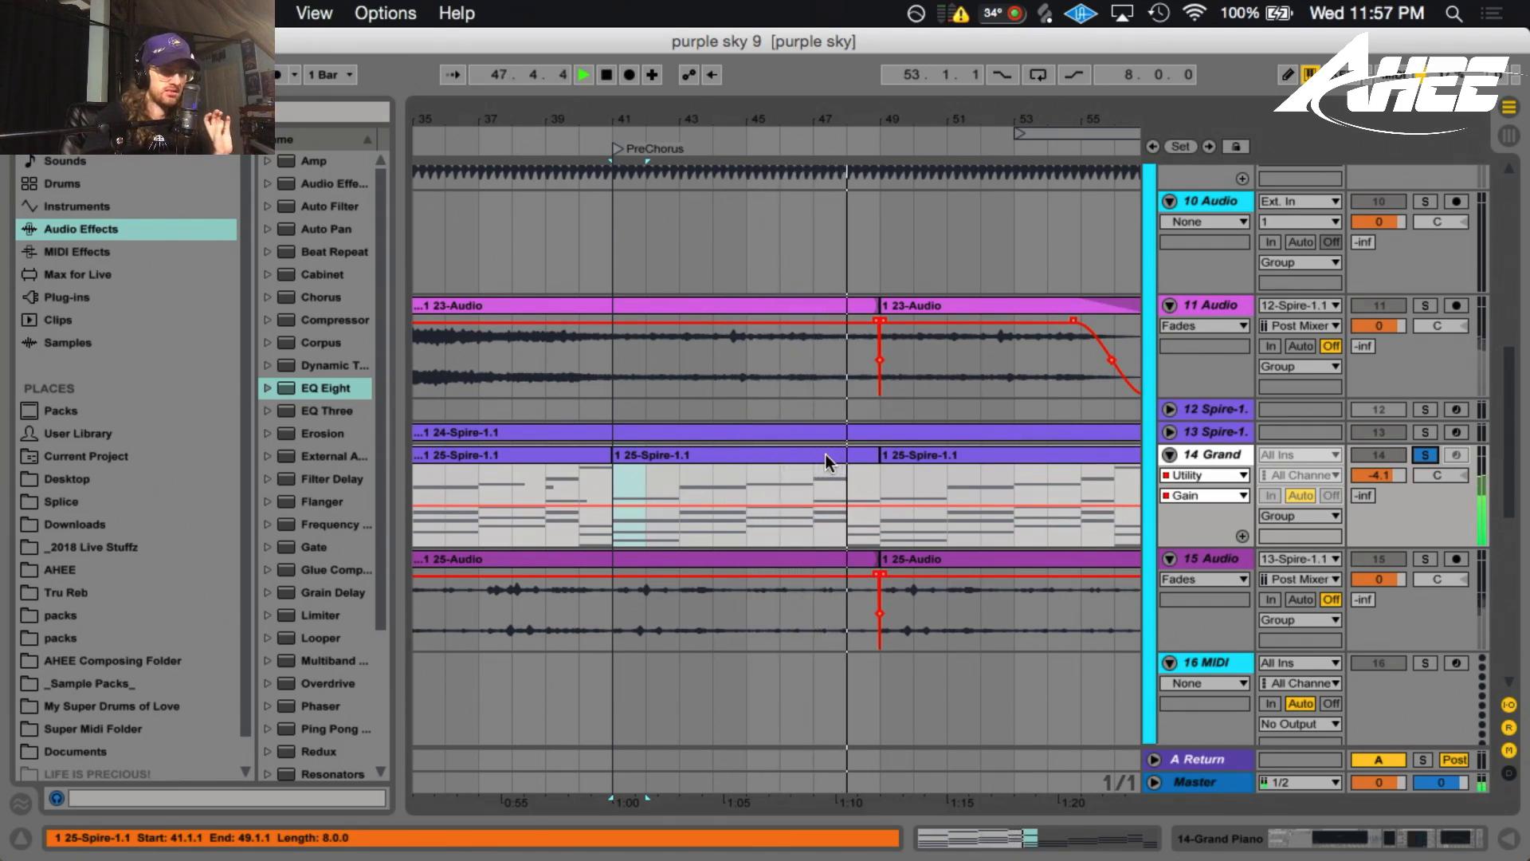
key("space")
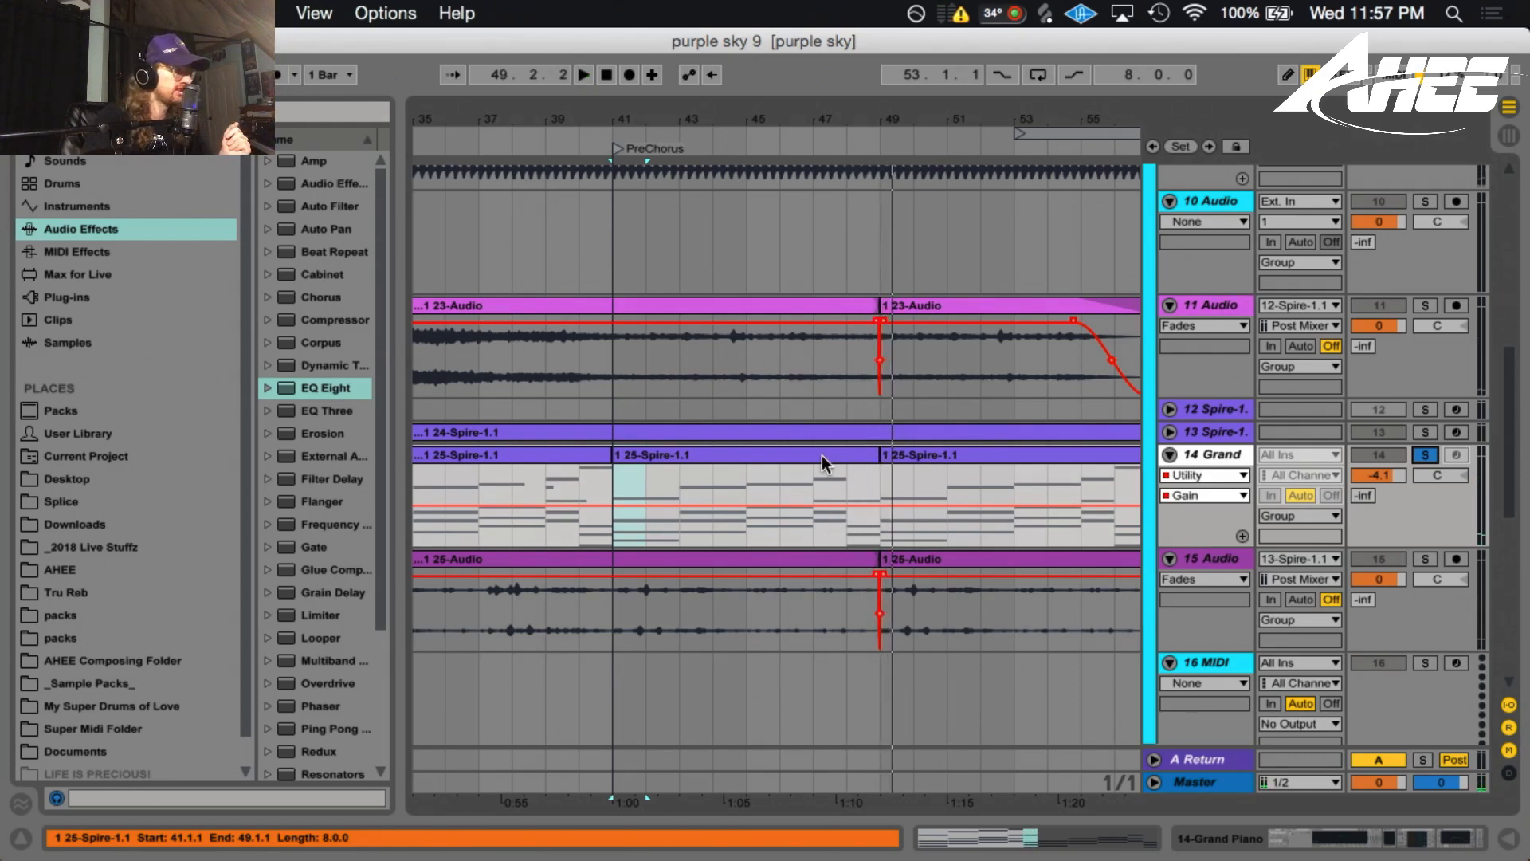
left_click_drag(635, 117, 636, 78)
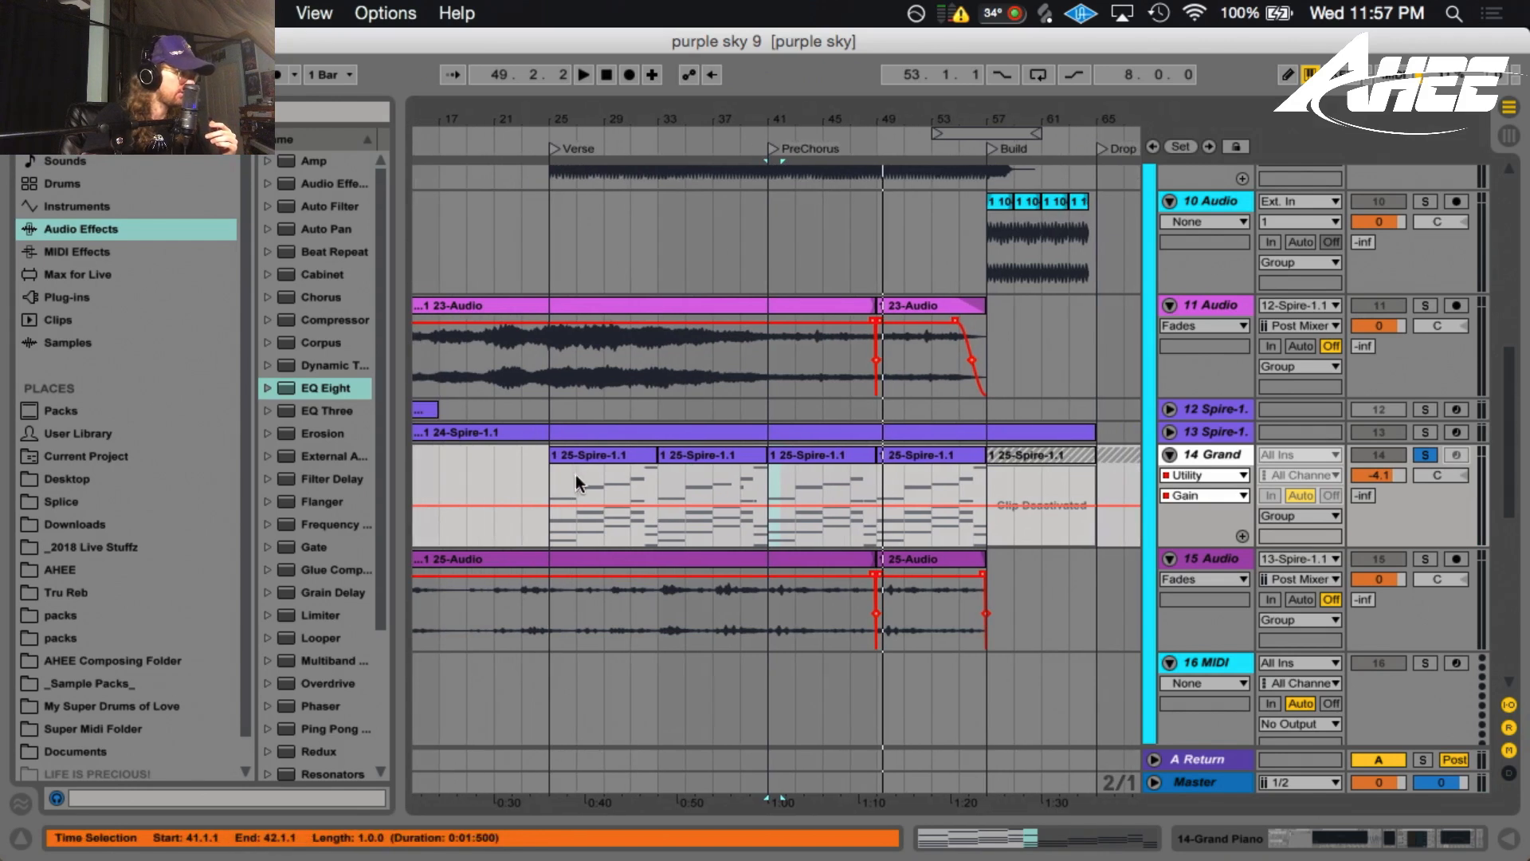
left_click_drag(542, 464, 1102, 470)
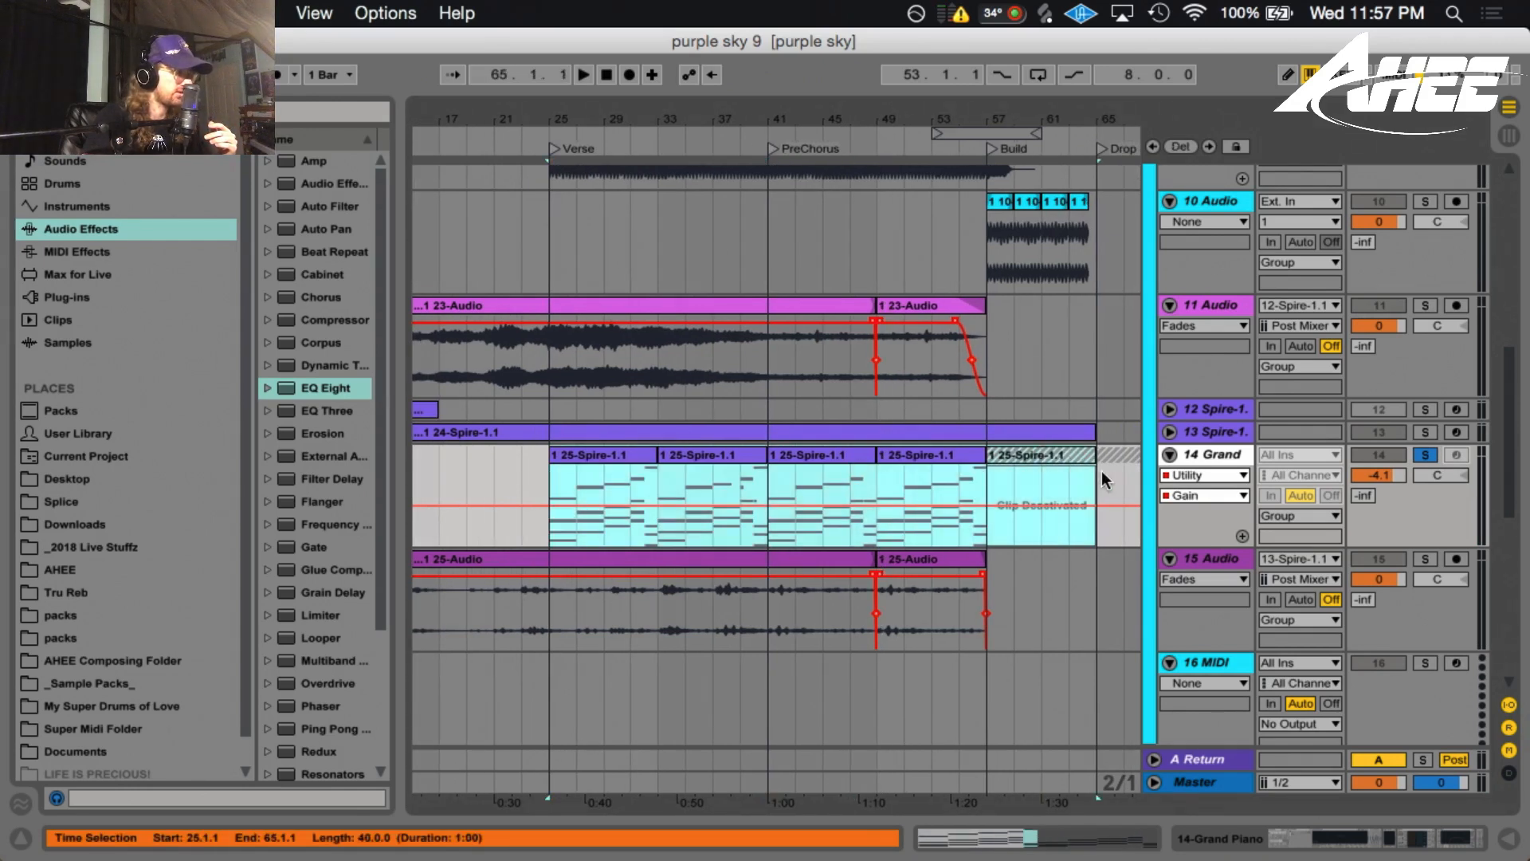
Select bars 41 to 43 in the 14 Grand track's PreChorus clip and play the soloed track from there
left_click(810, 456)
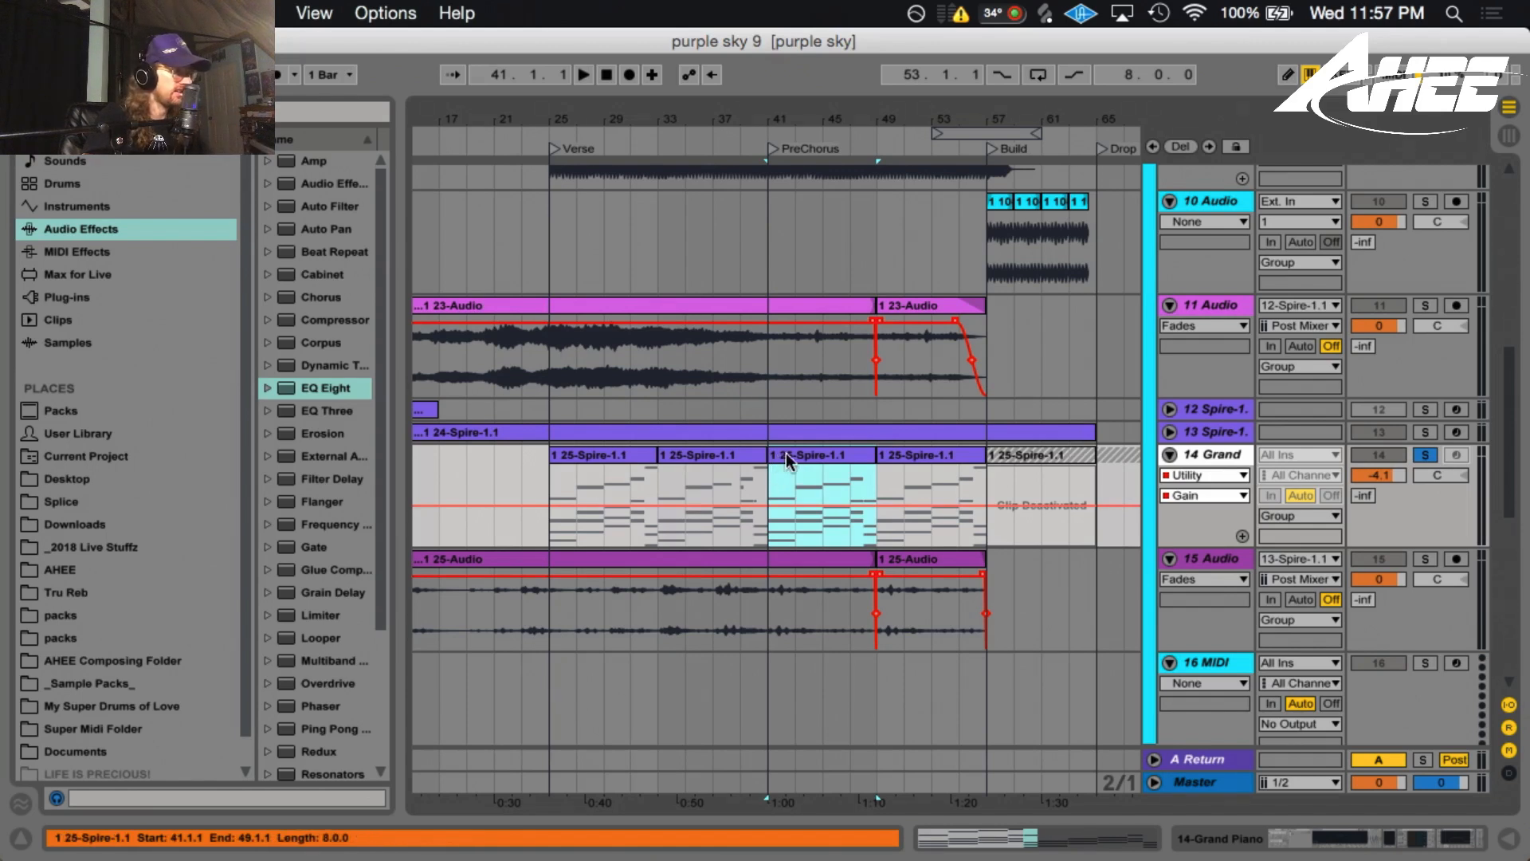
left_click_drag(795, 118, 724, 120)
left_click_drag(678, 472, 712, 472)
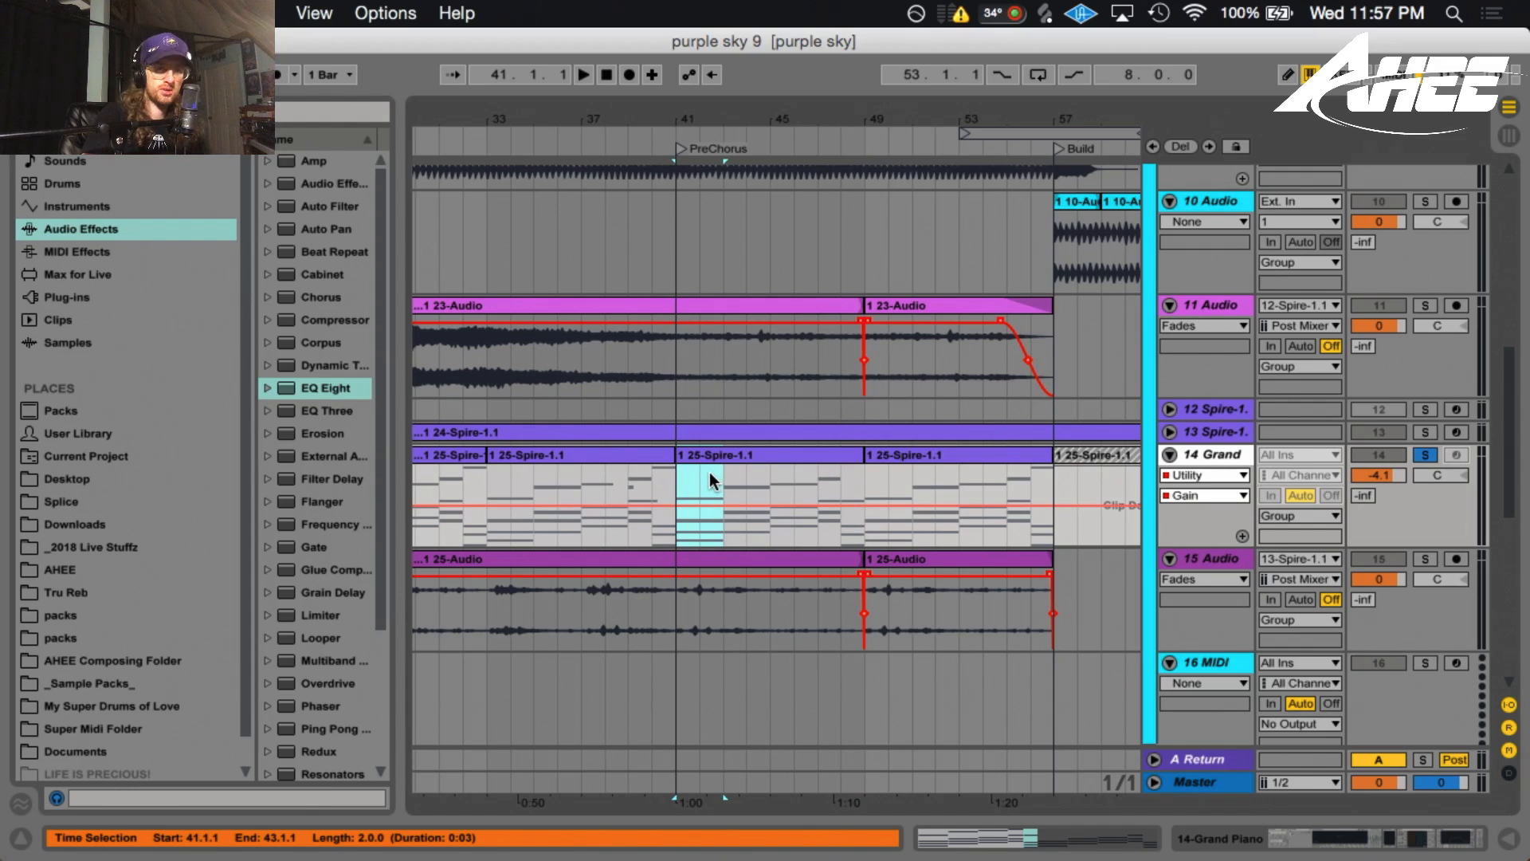
key("space")
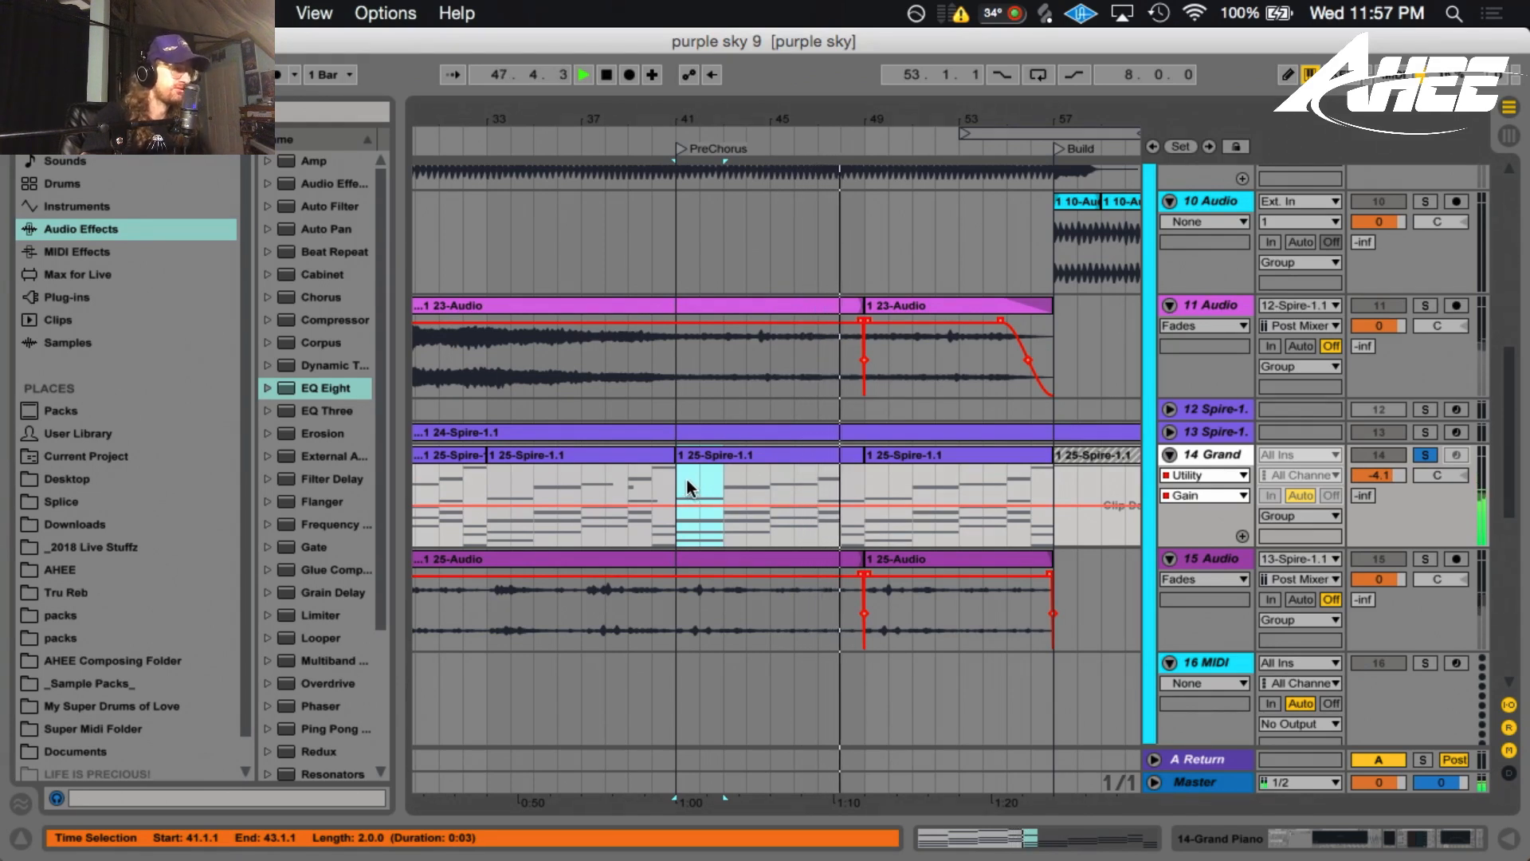
key("space")
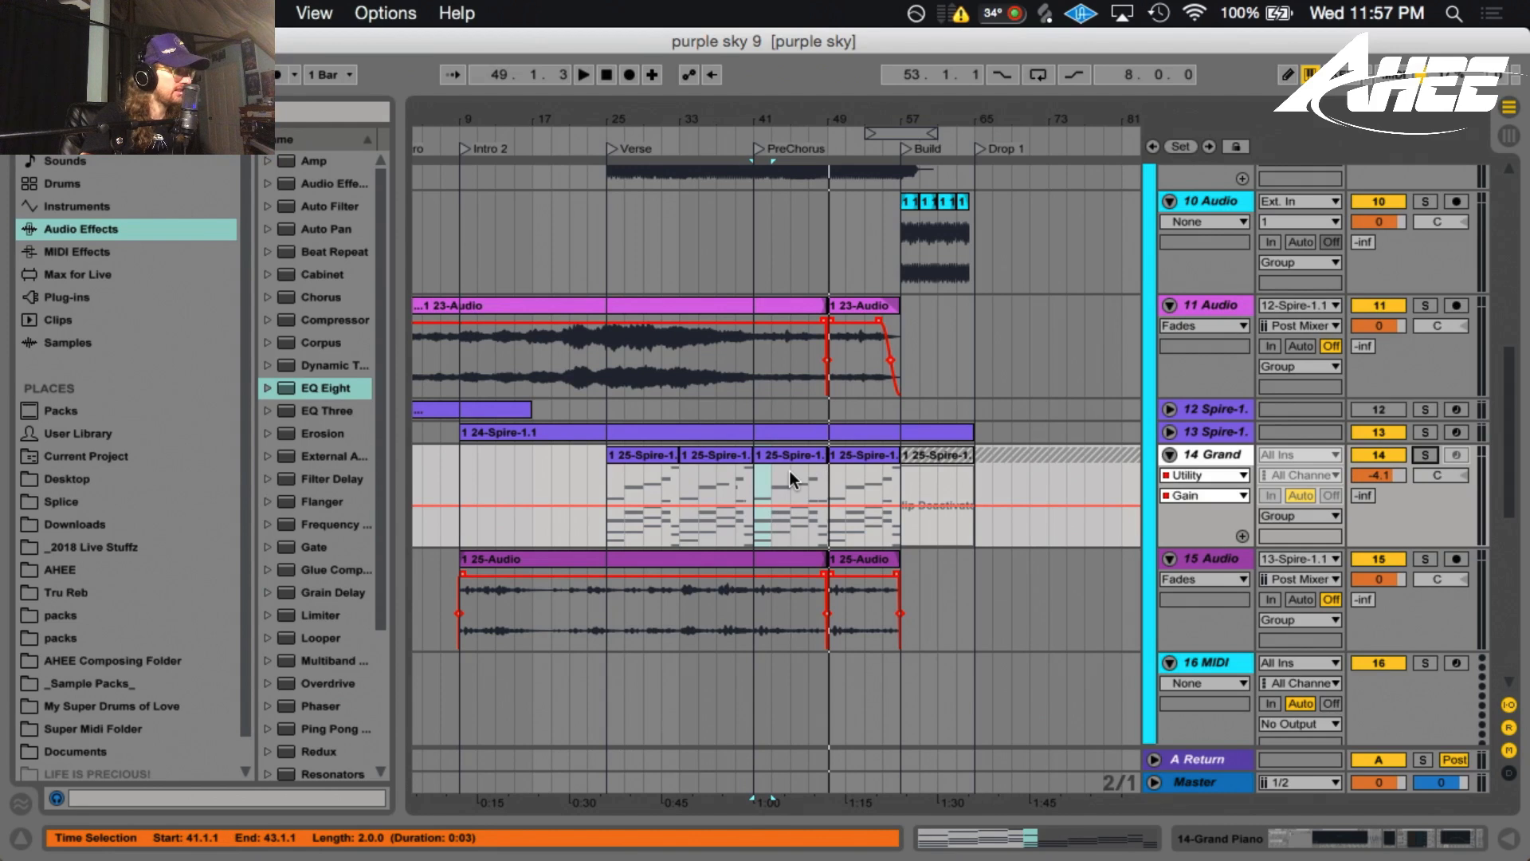
Play the arrangement from the start of the Build section at bar 57
left_click(901, 475)
mouse_move(949, 126)
left_mouse_down()
mouse_move(786, 129)
mouse_move(802, 174)
left_mouse_up()
key("space")
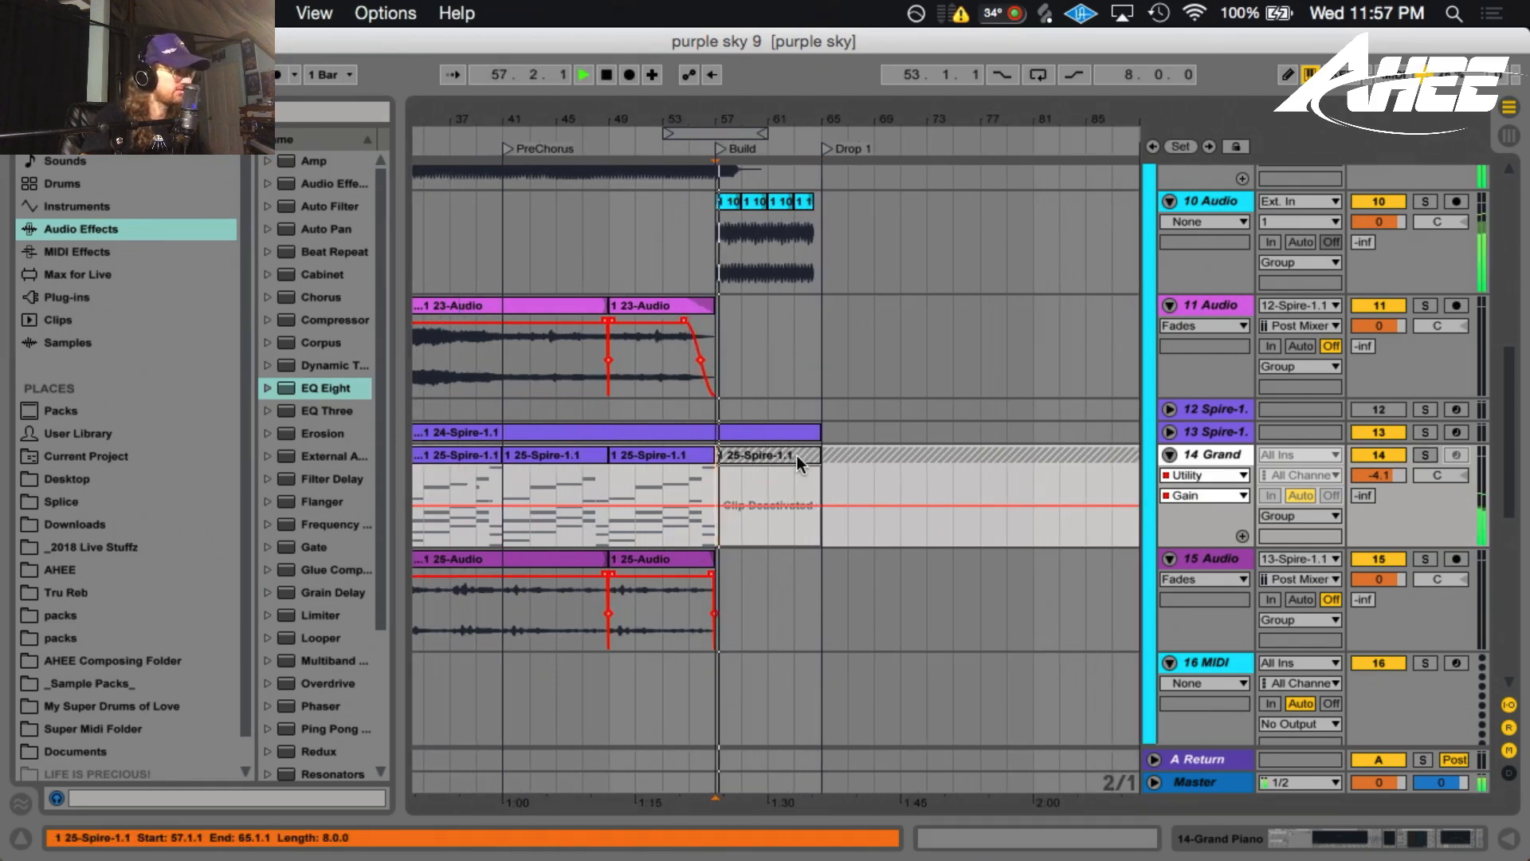
Play from bar 63 into Drop 1 and look over the Bass, drum, FX and vocal groups
left_click(805, 471)
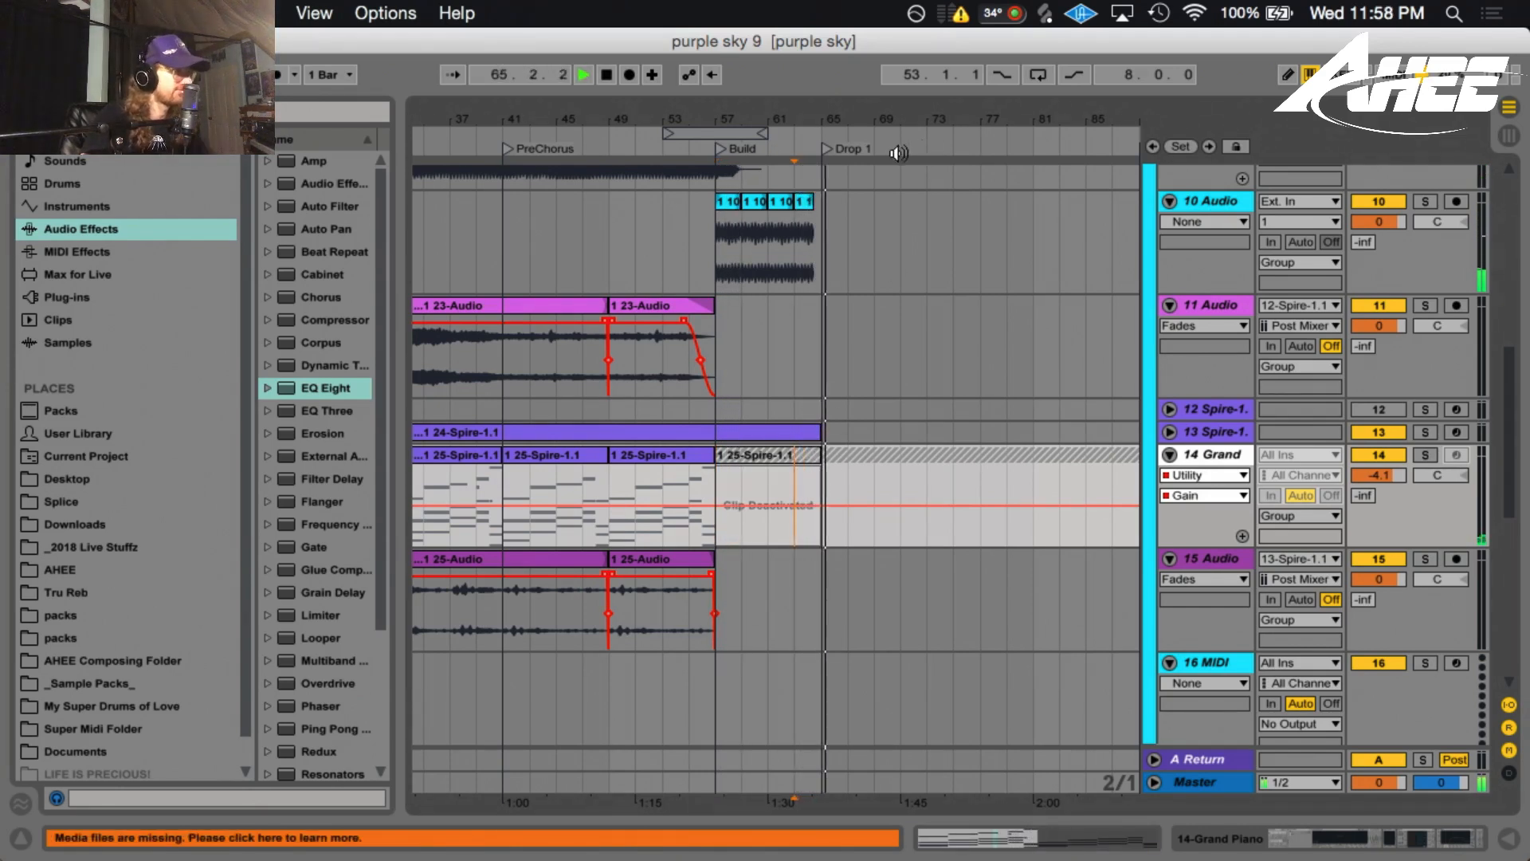
left_click_drag(875, 118, 873, 104)
scroll(773, 471, "down", 8)
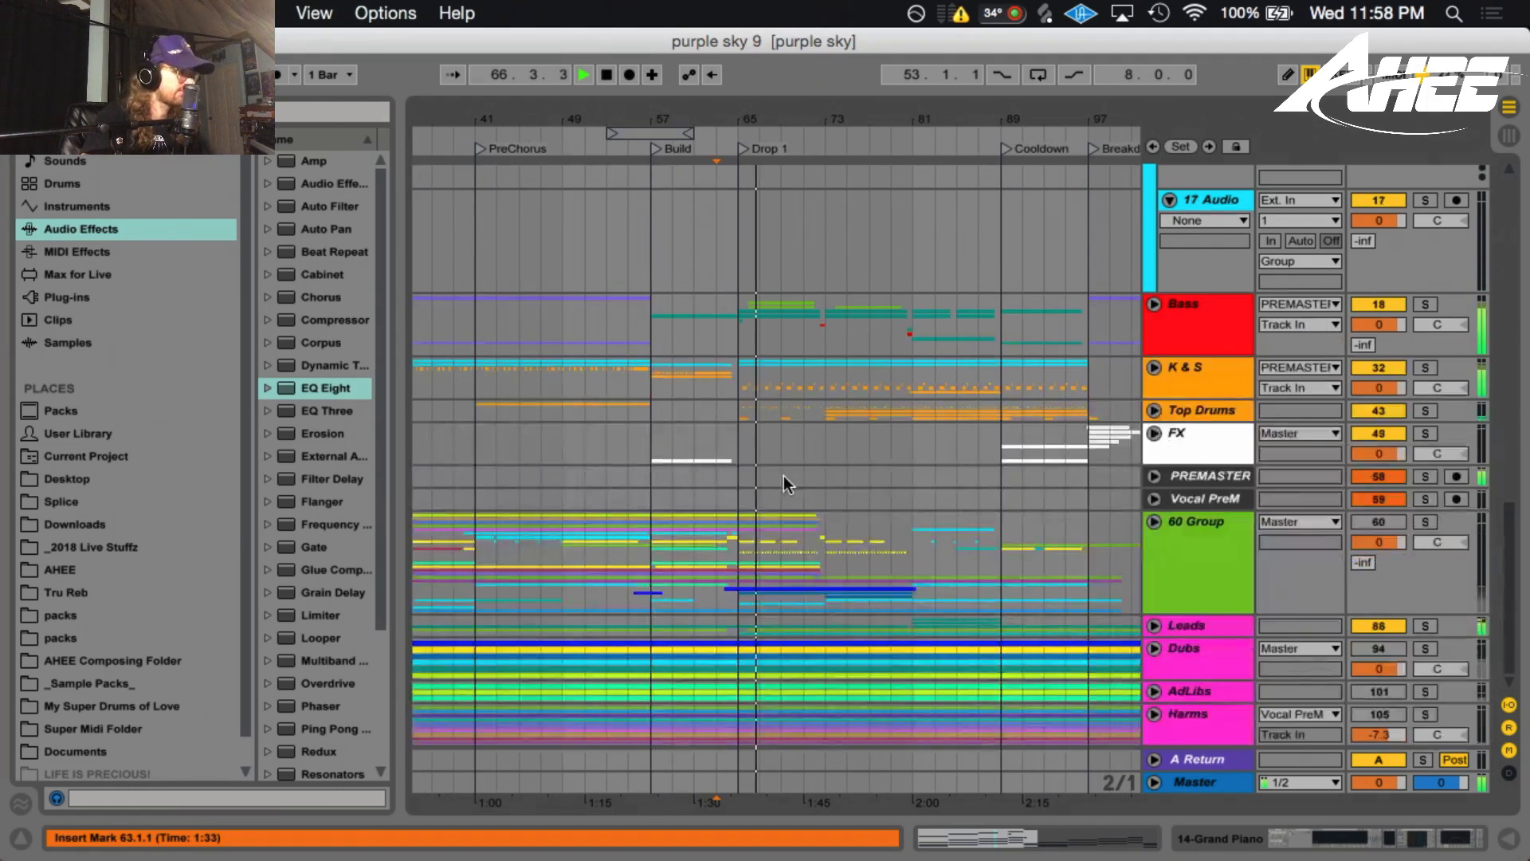
scroll(781, 488, "up", 2)
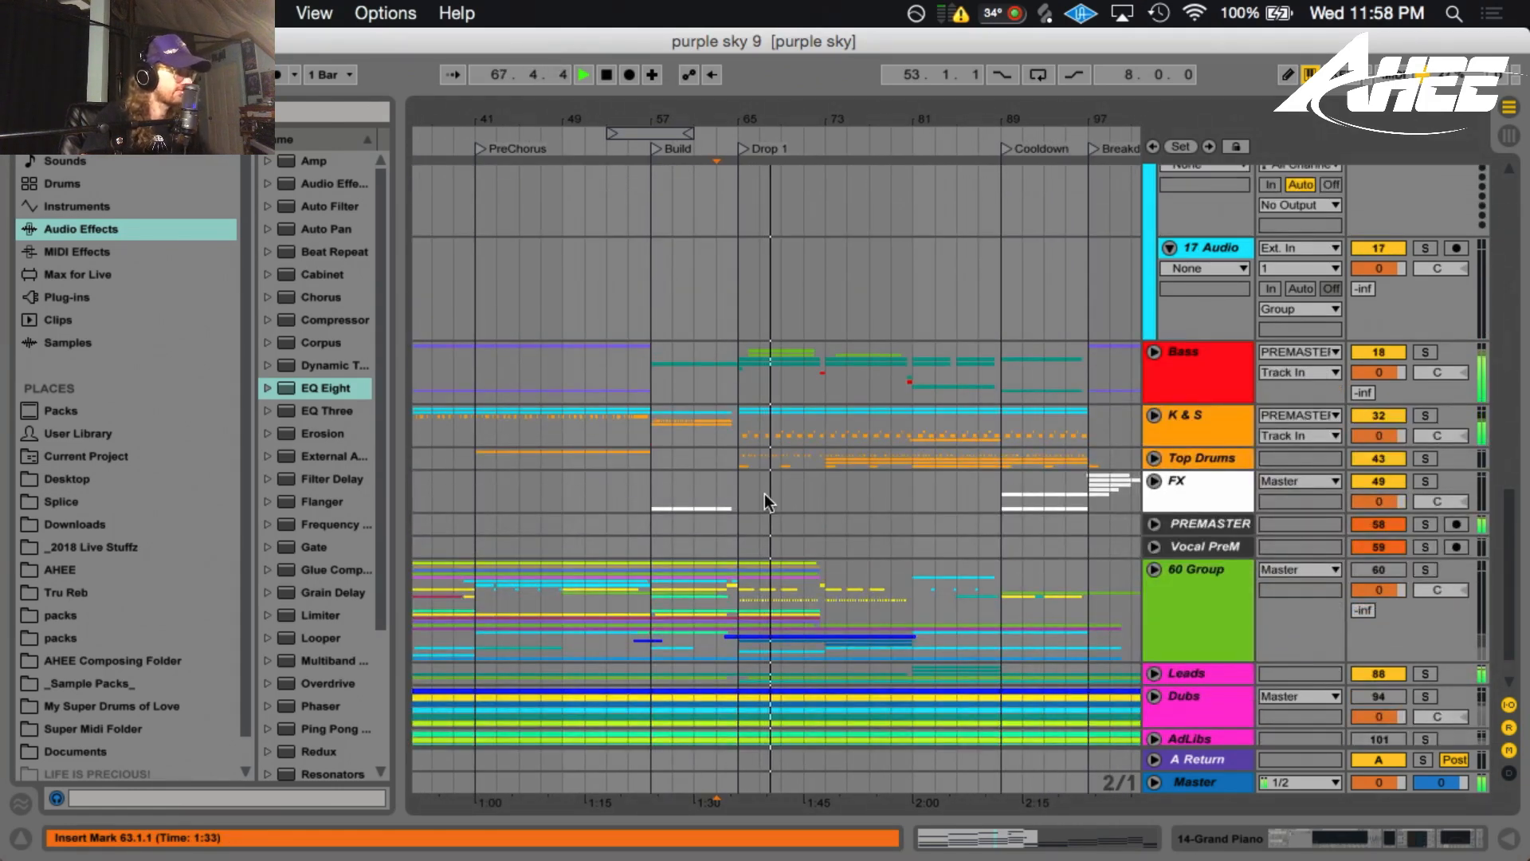
scroll(737, 356, "up", 5)
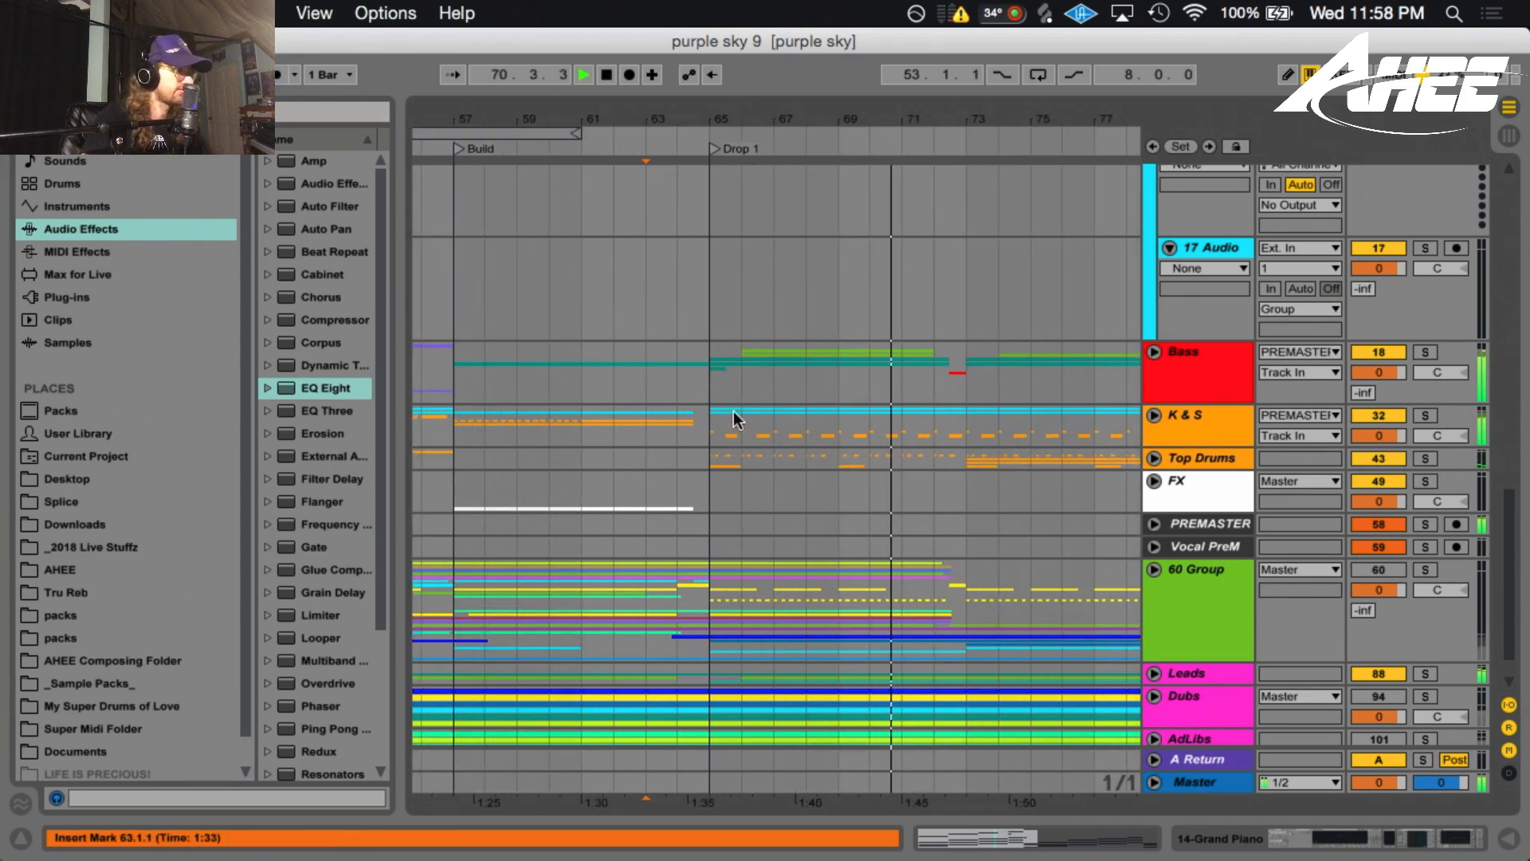
scroll(734, 403, "down", 2)
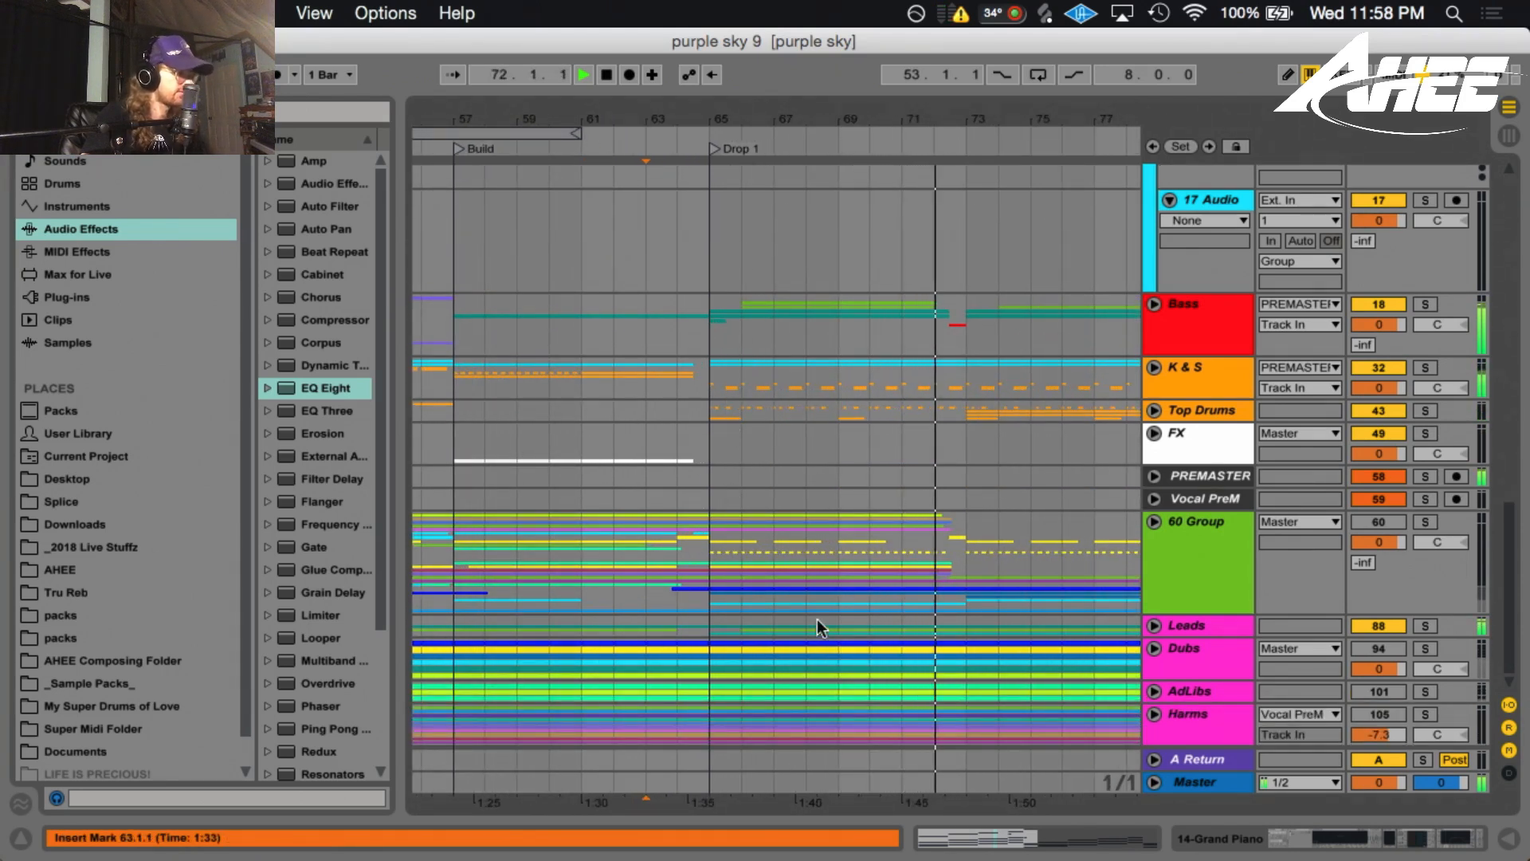
key("space")
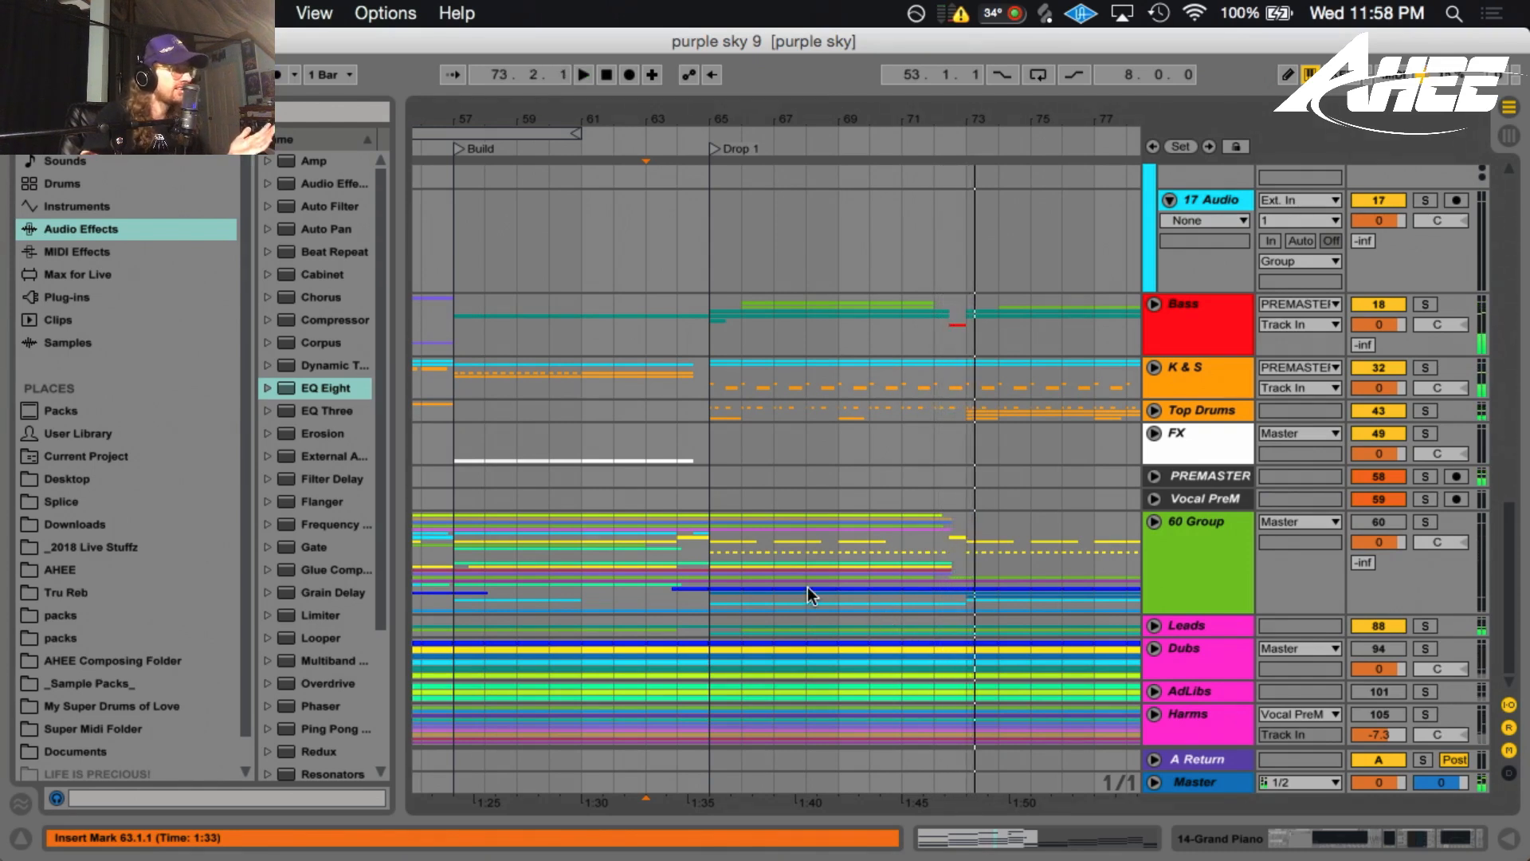
Play Drop 1 from bar 65 with the Leads group muted, and unmute the group
left_click(712, 327)
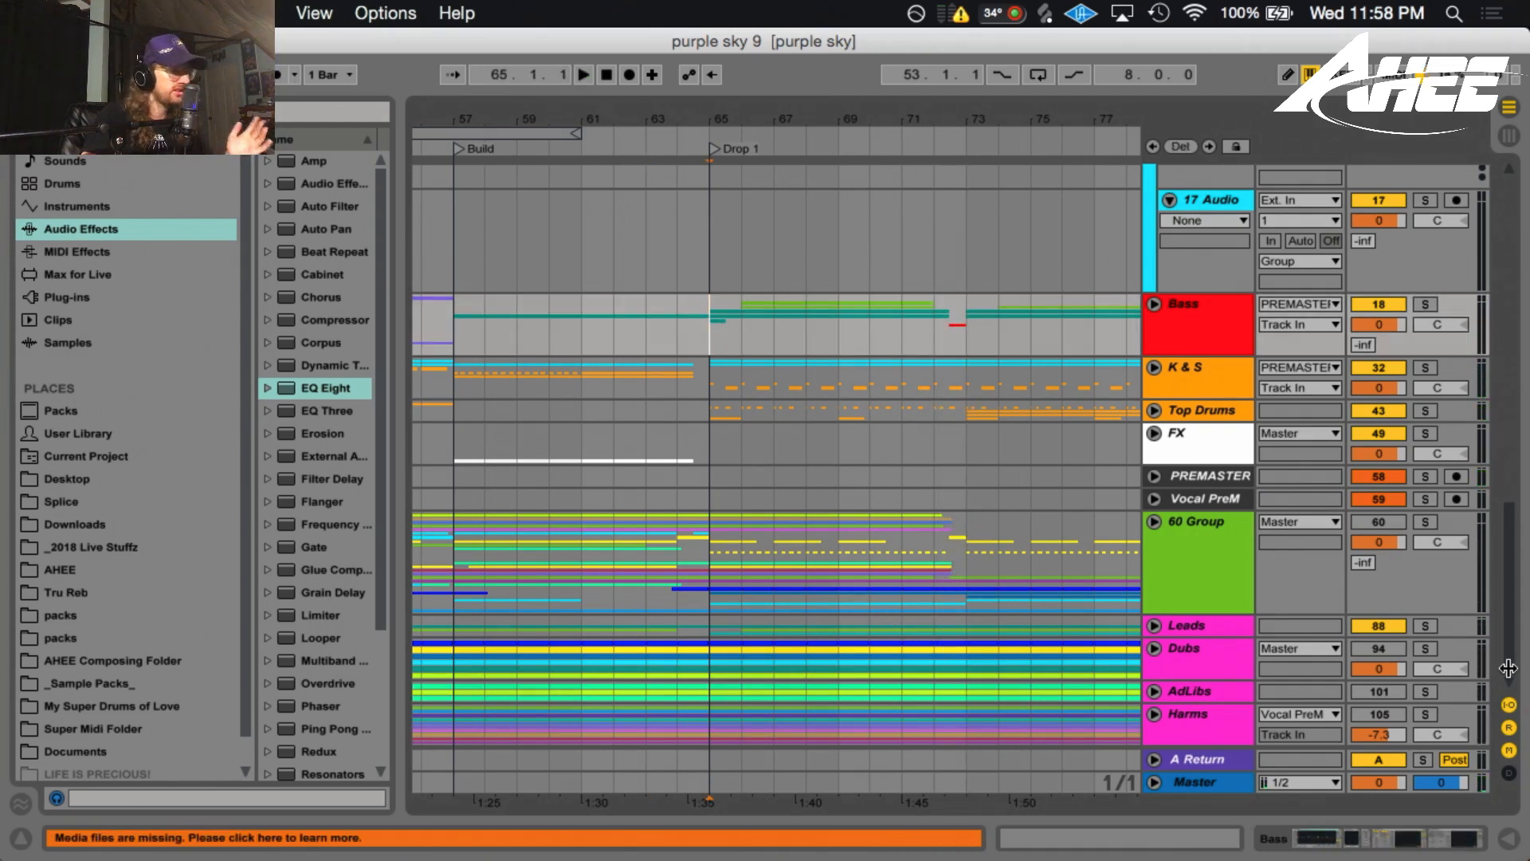
key("space")
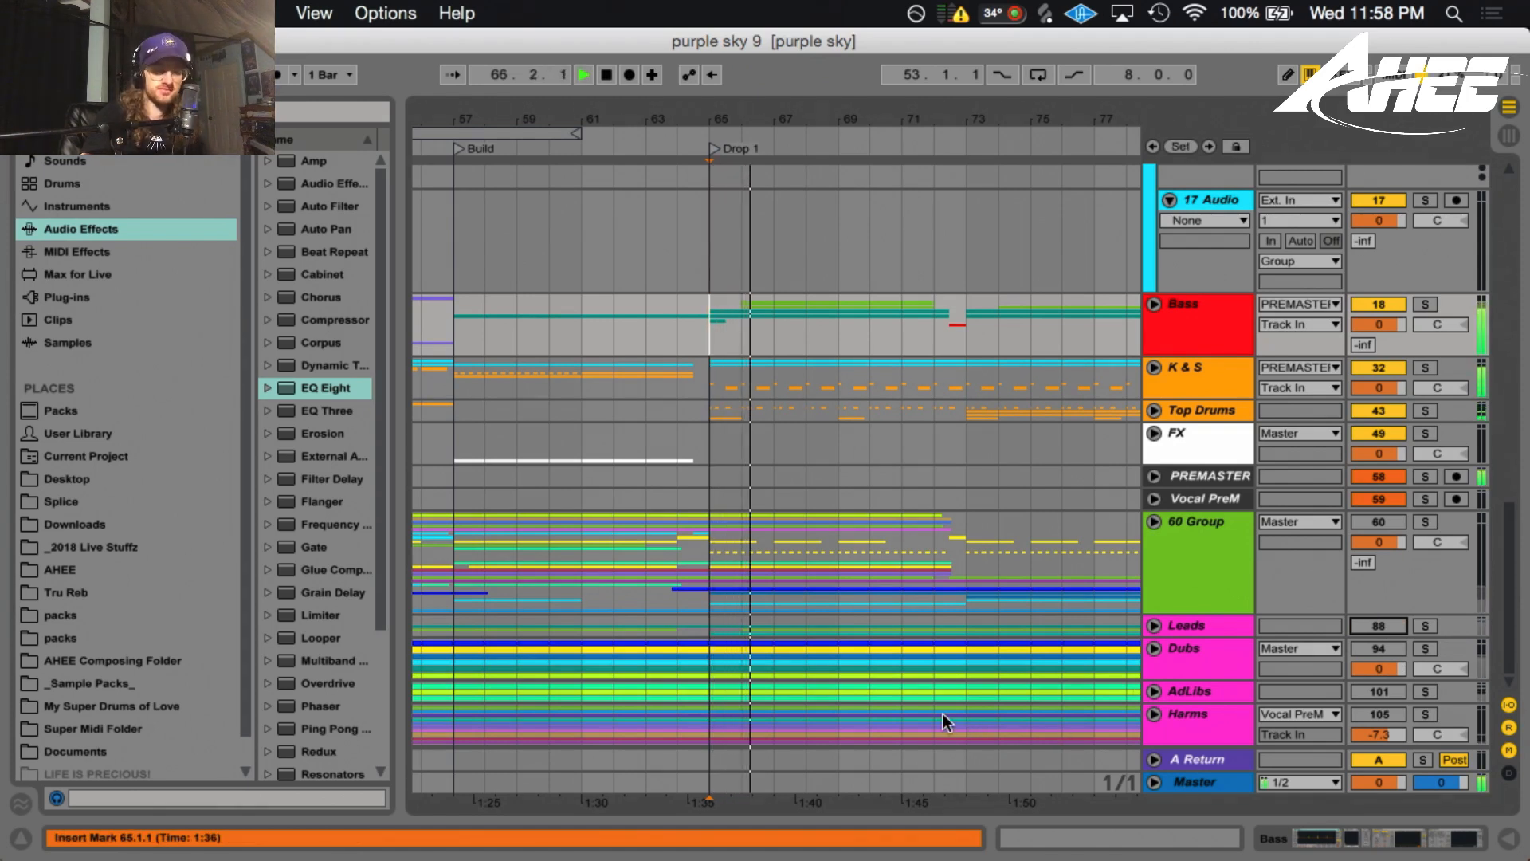
key("space")
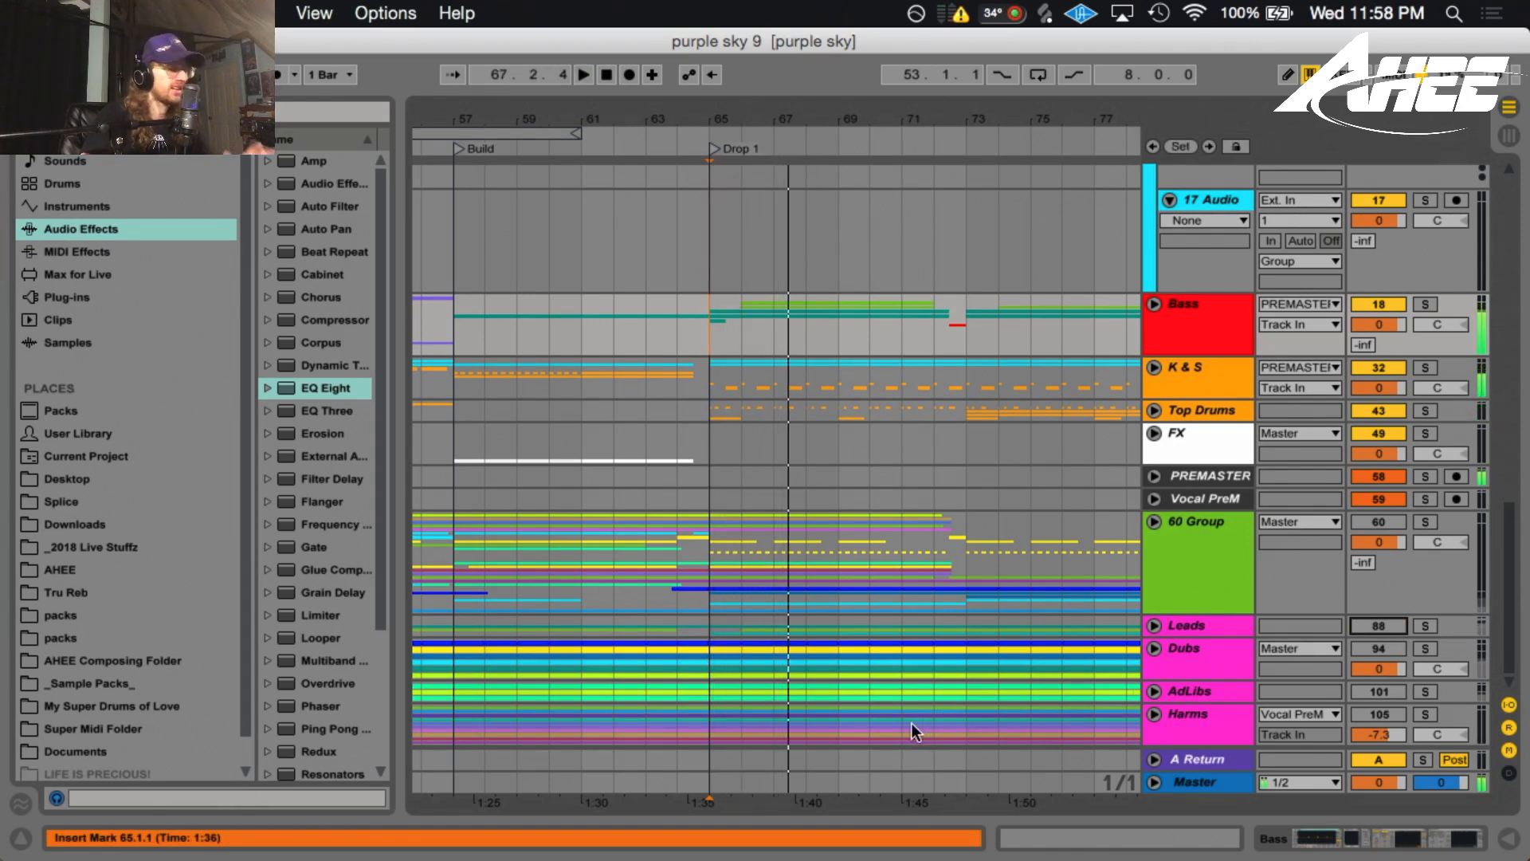
left_click(1380, 628)
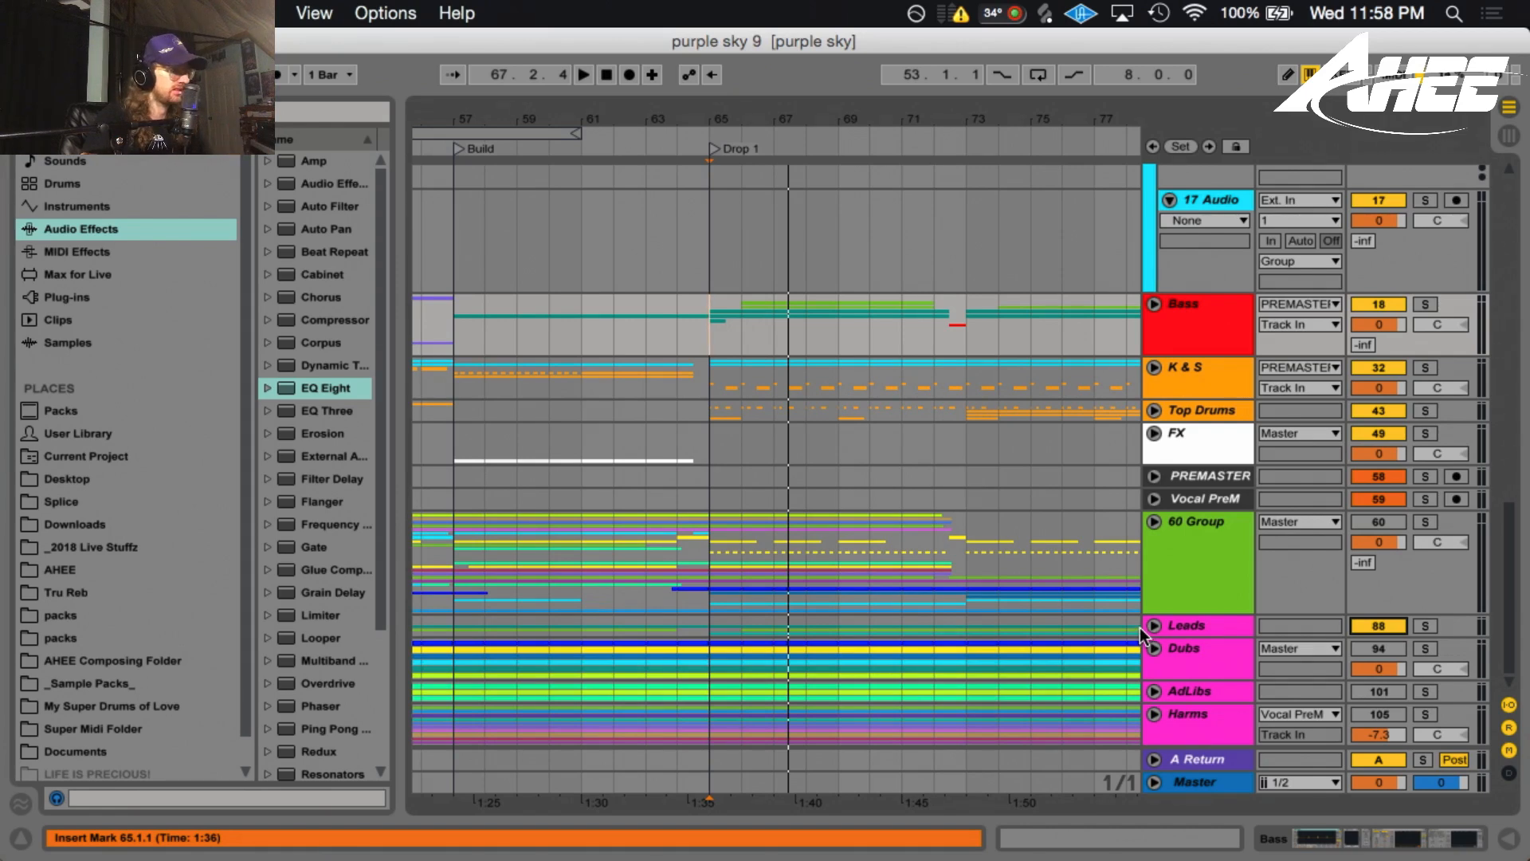
Unfold the Leads group and play its vocal tracks from bar 64 into Drop 1
left_click(682, 368)
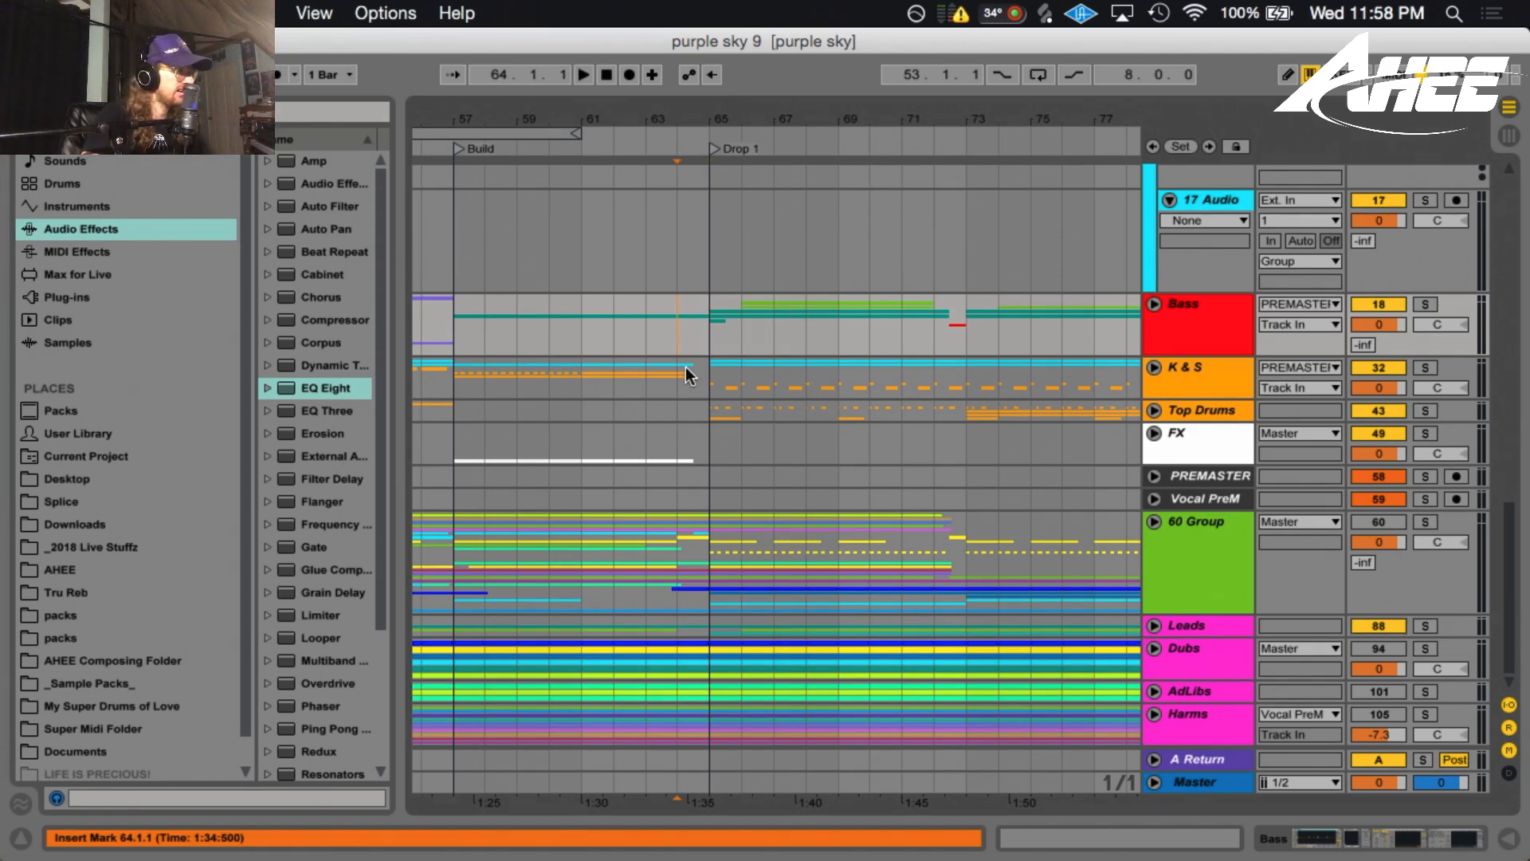
scroll(683, 370, "up", 8)
scroll(674, 410, "down", 10)
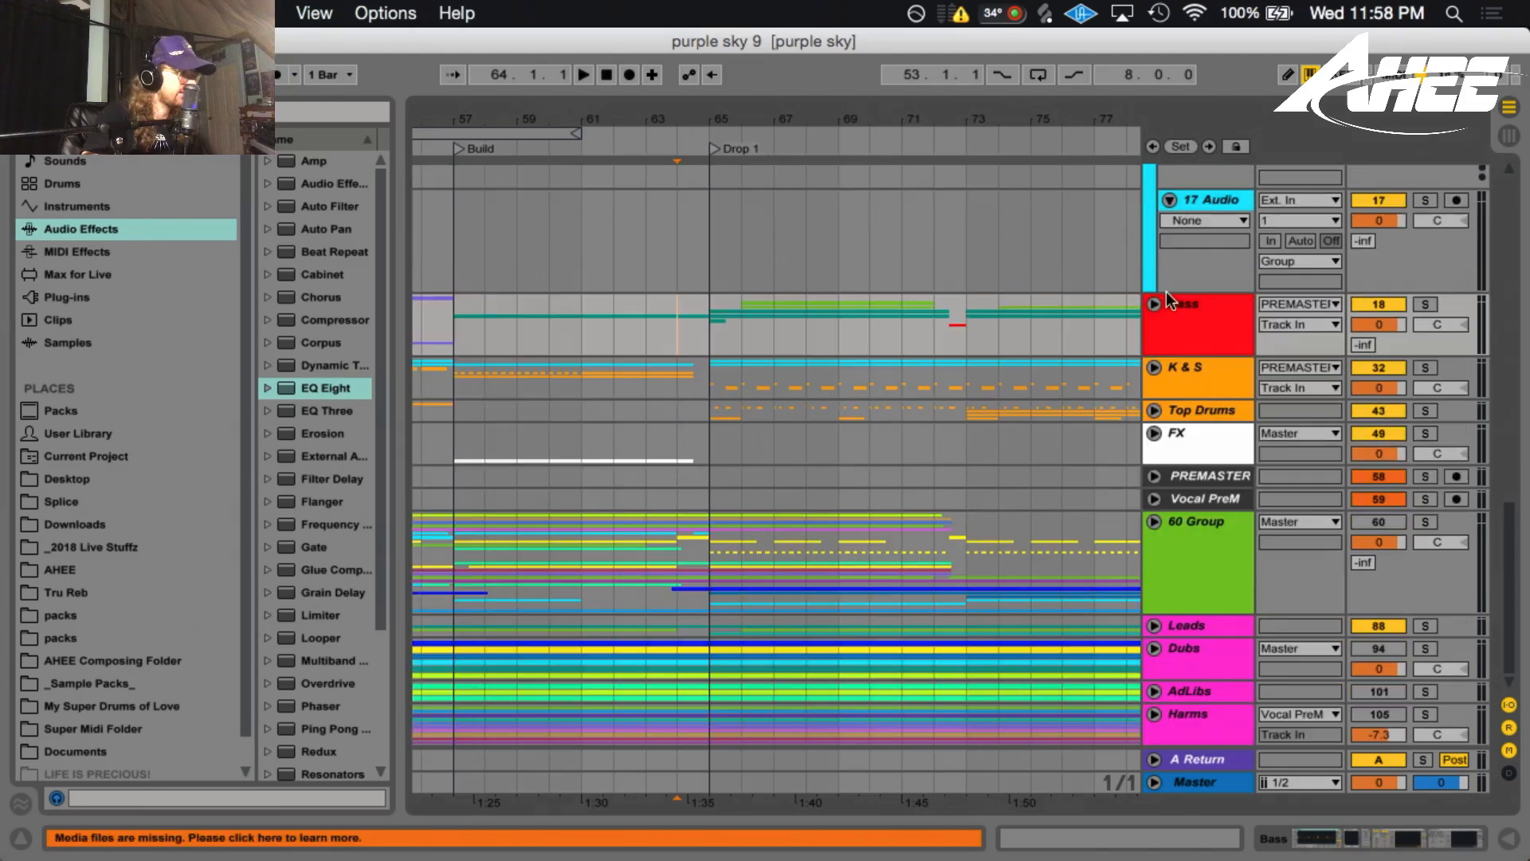
left_click(1153, 629)
scroll(744, 561, "down", 6)
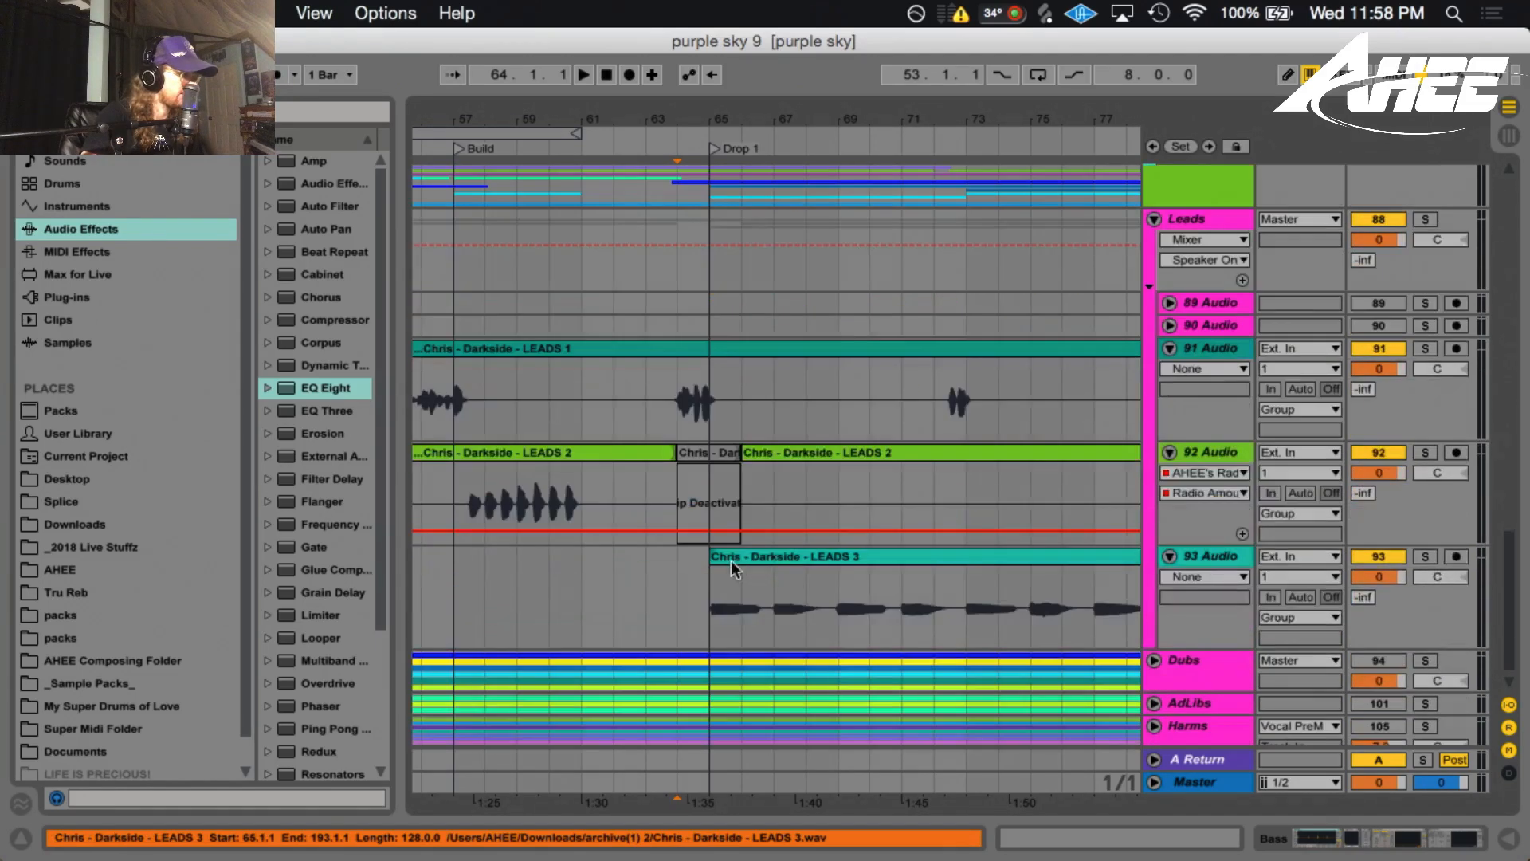
key("space")
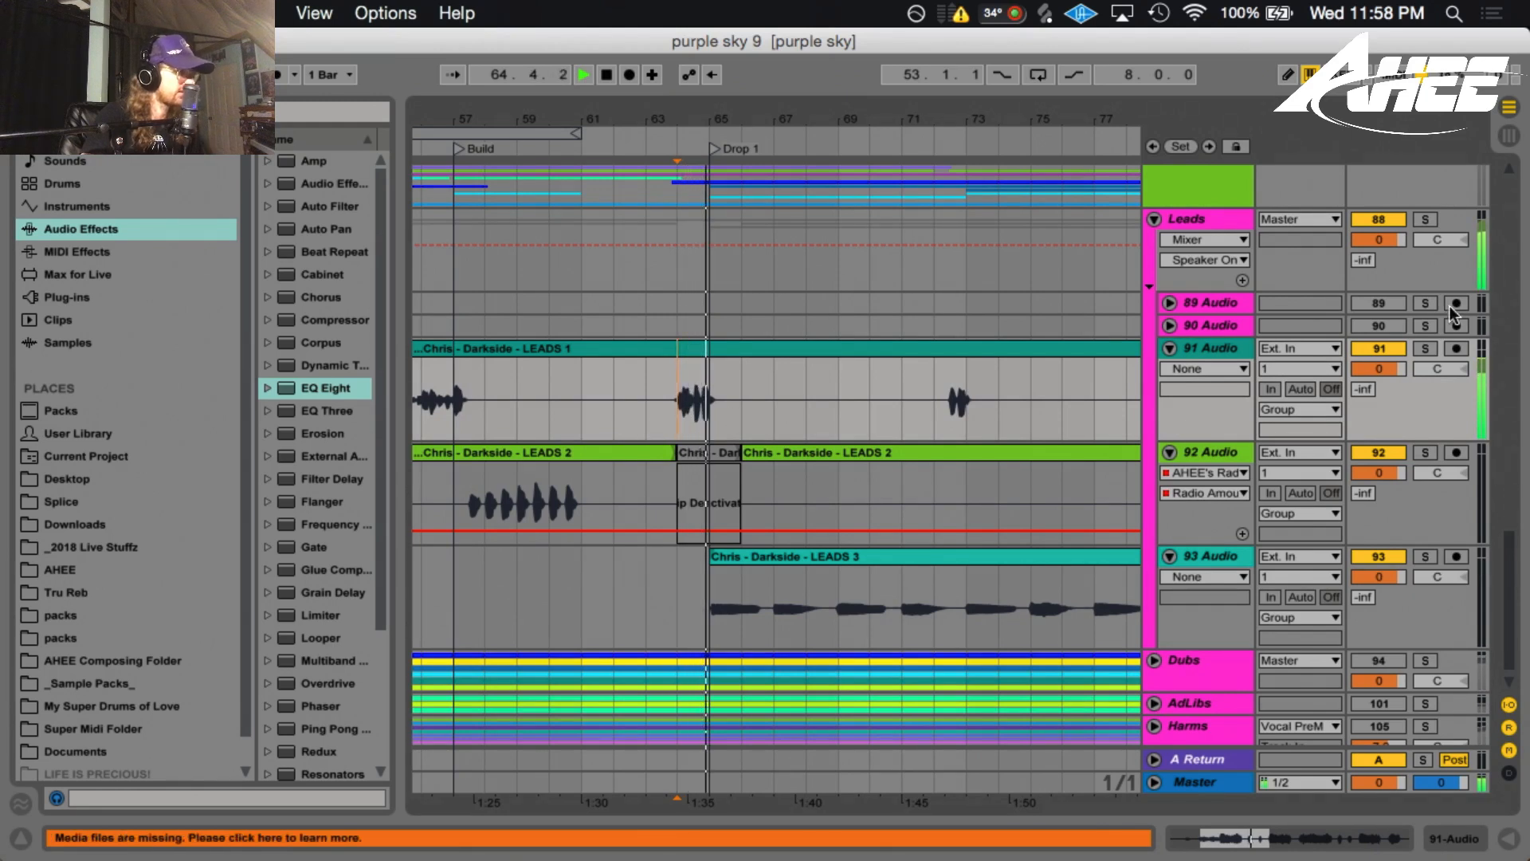
key("space")
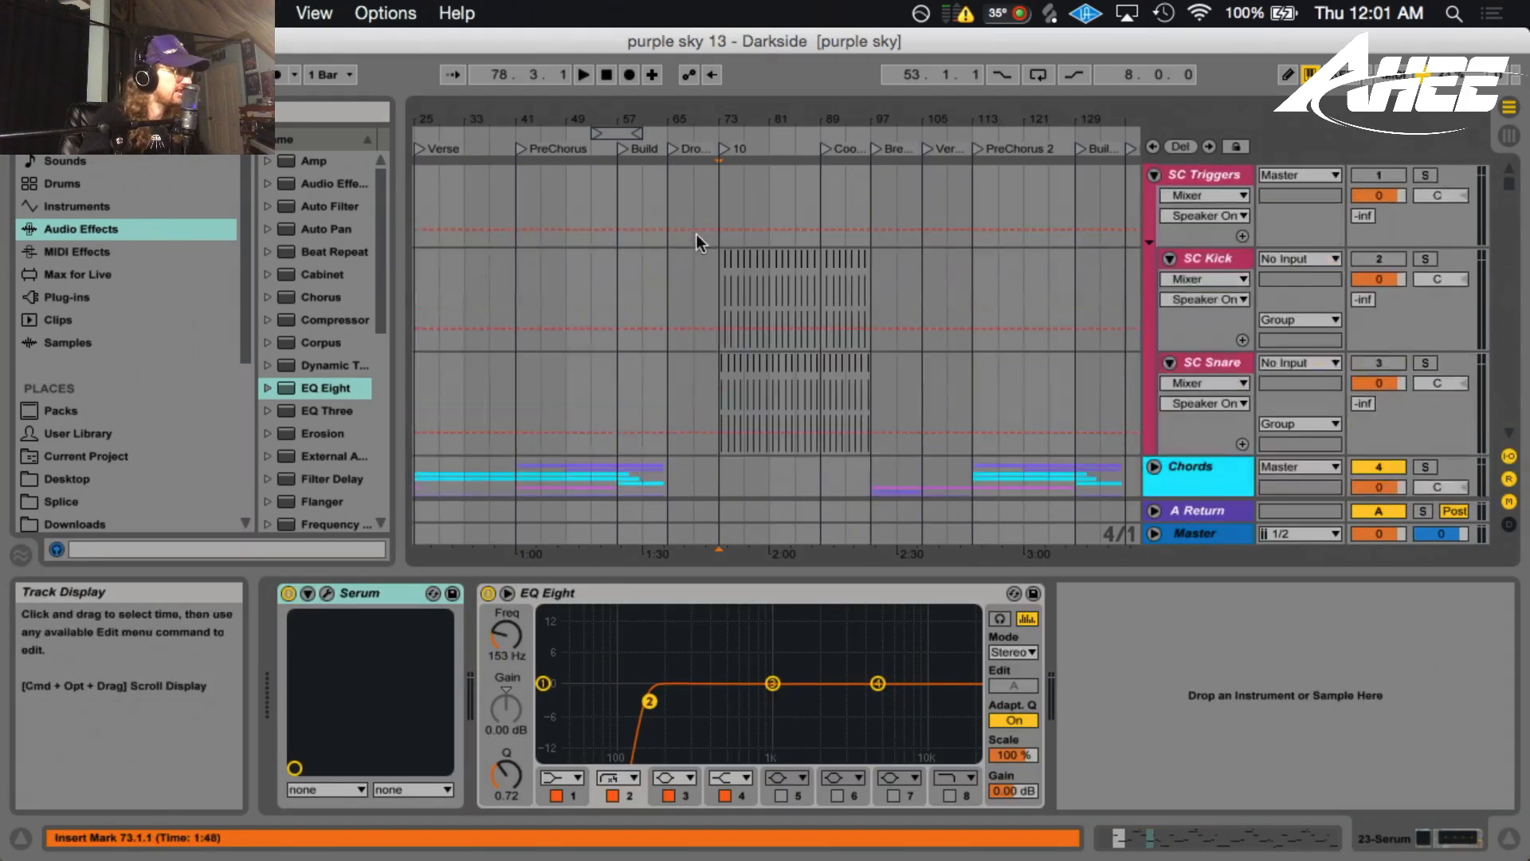
Play the arrangement from bar 64 into Drop 1 and look over the Sub, Serum and frozen audio bass tracks
scroll(696, 233, "down", 5)
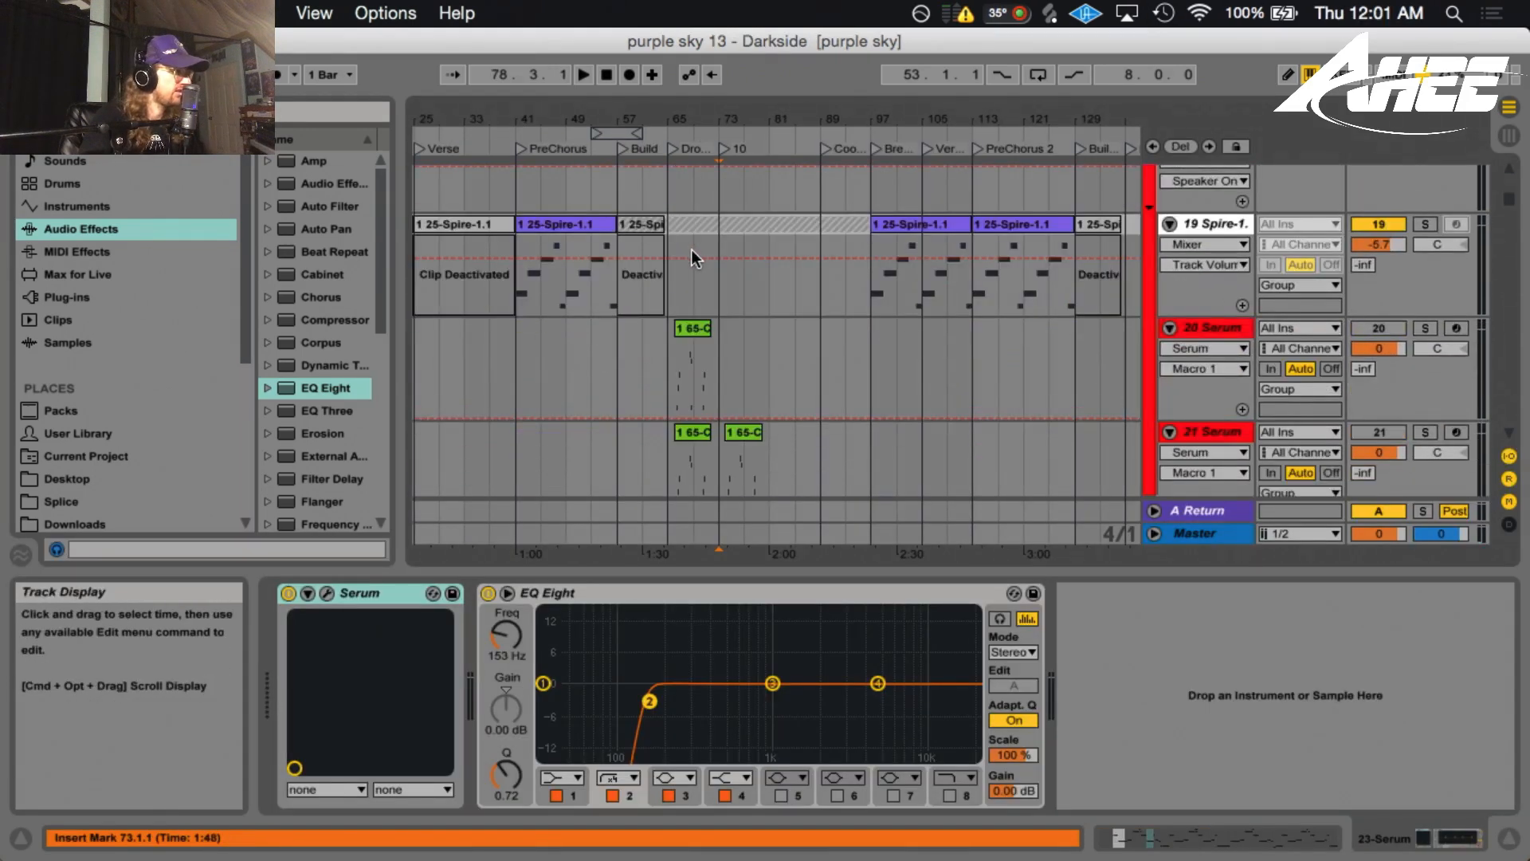
scroll(691, 250, "up", 5)
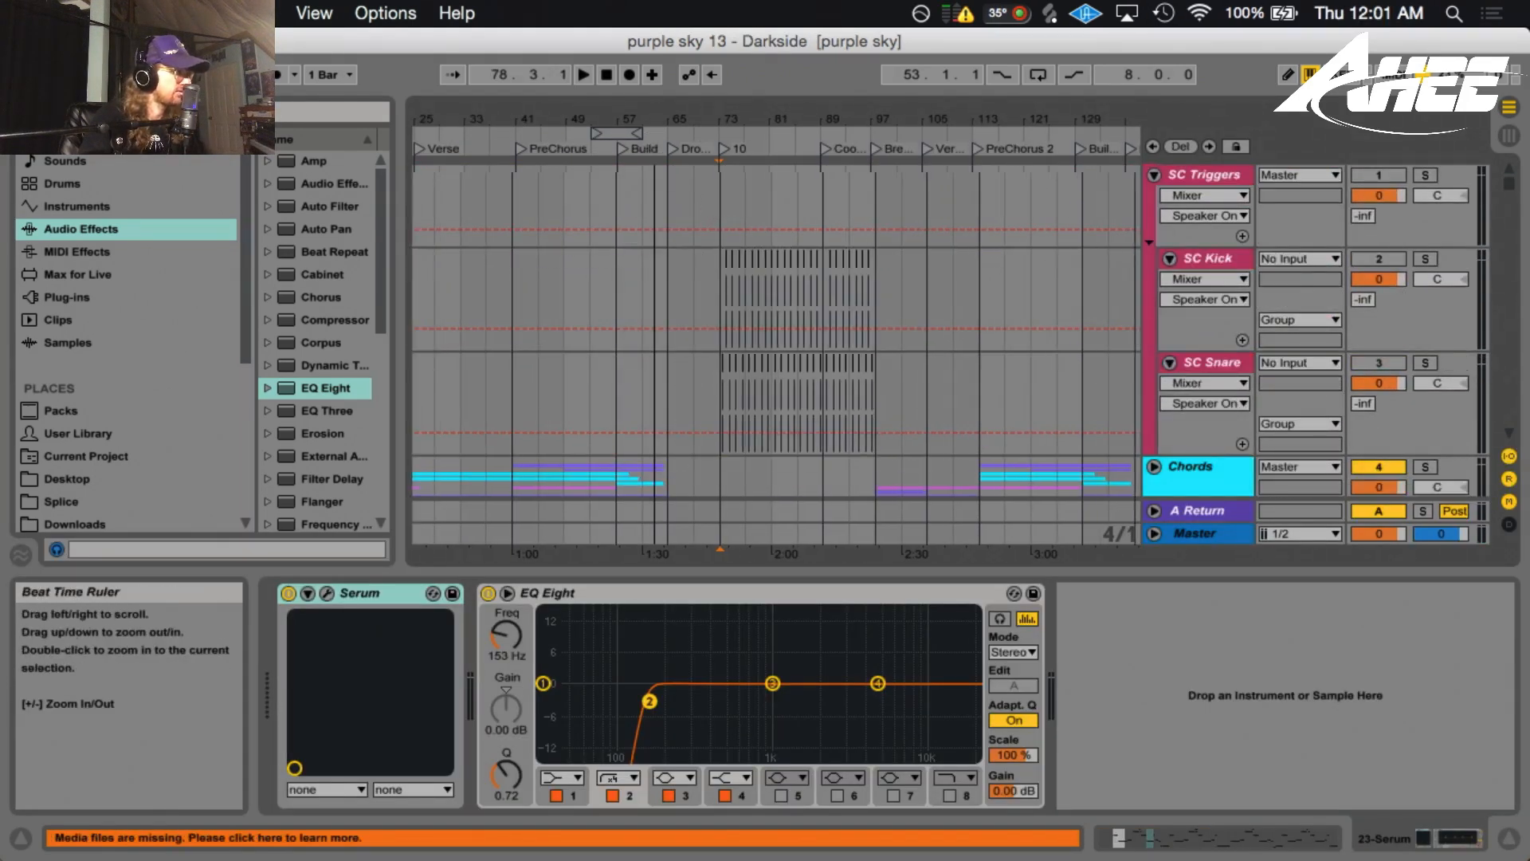
left_click_drag(658, 118, 658, 171)
left_click(684, 307)
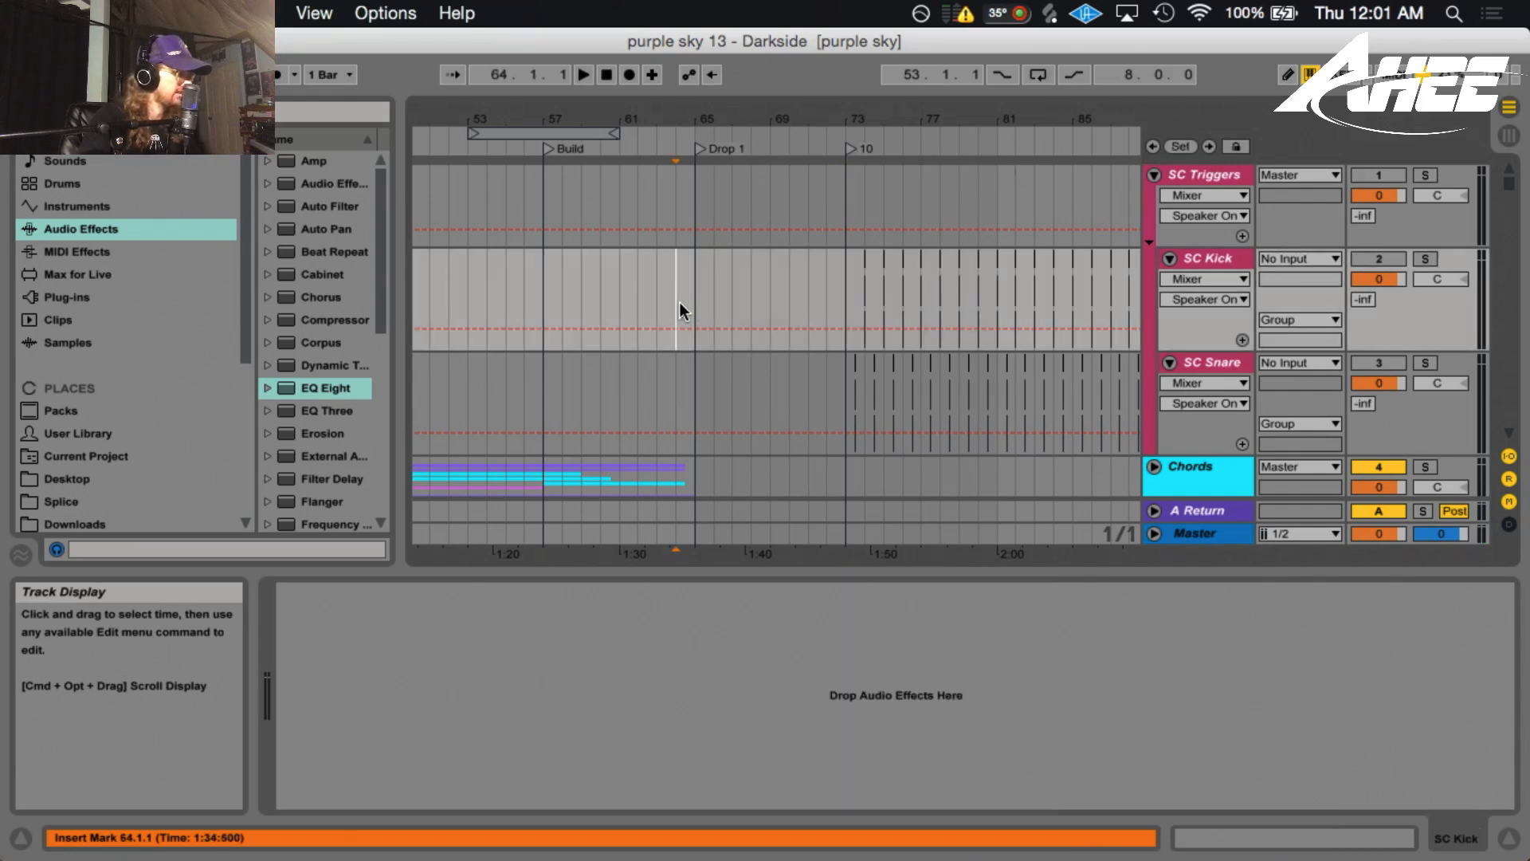
scroll(682, 311, "down", 5)
key("space")
scroll(677, 327, "down", 5)
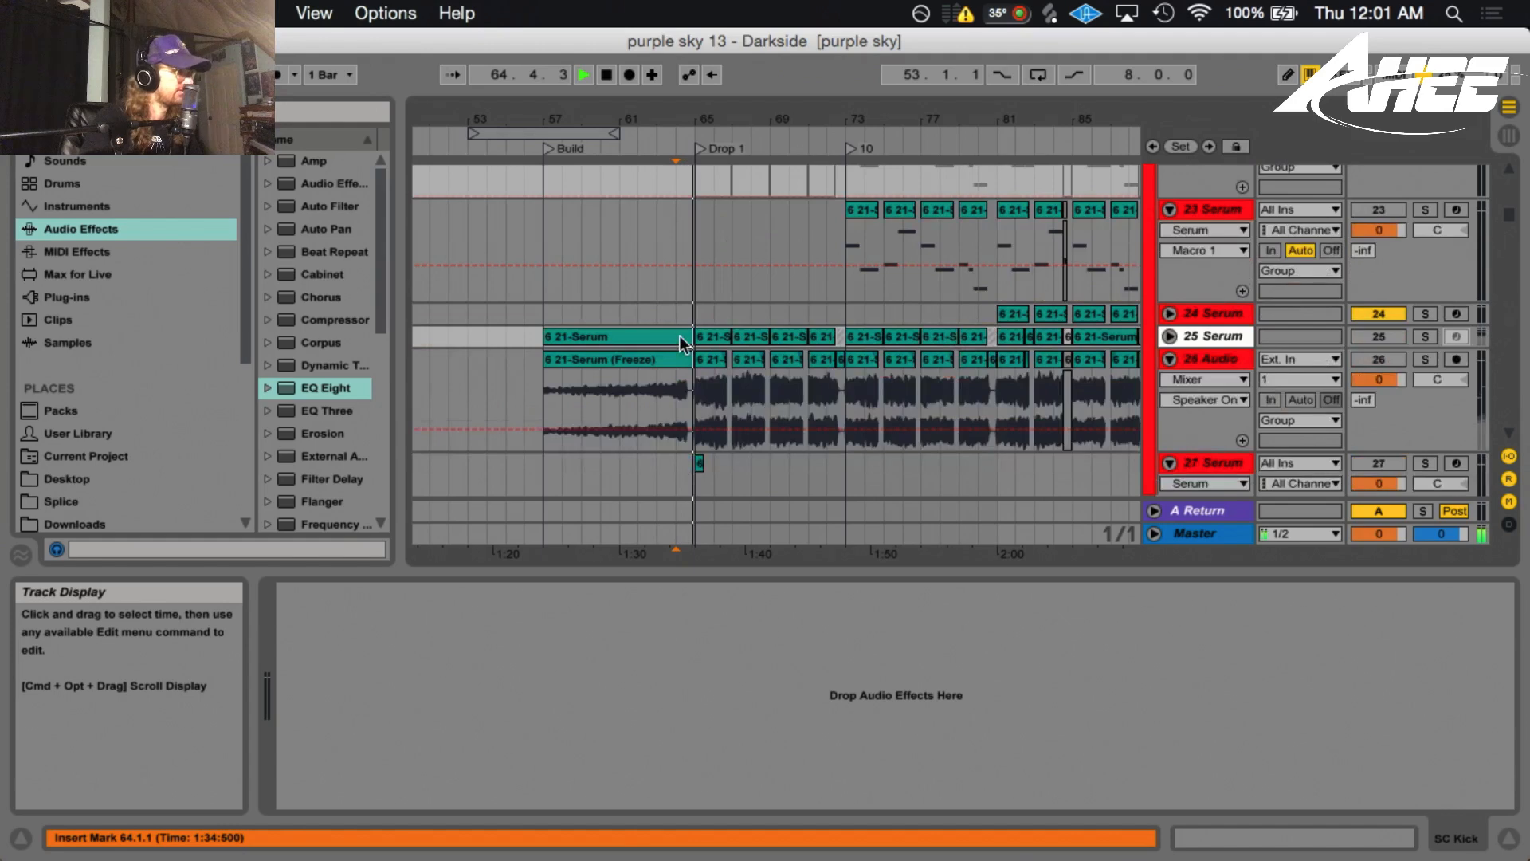
scroll(694, 339, "up", 3)
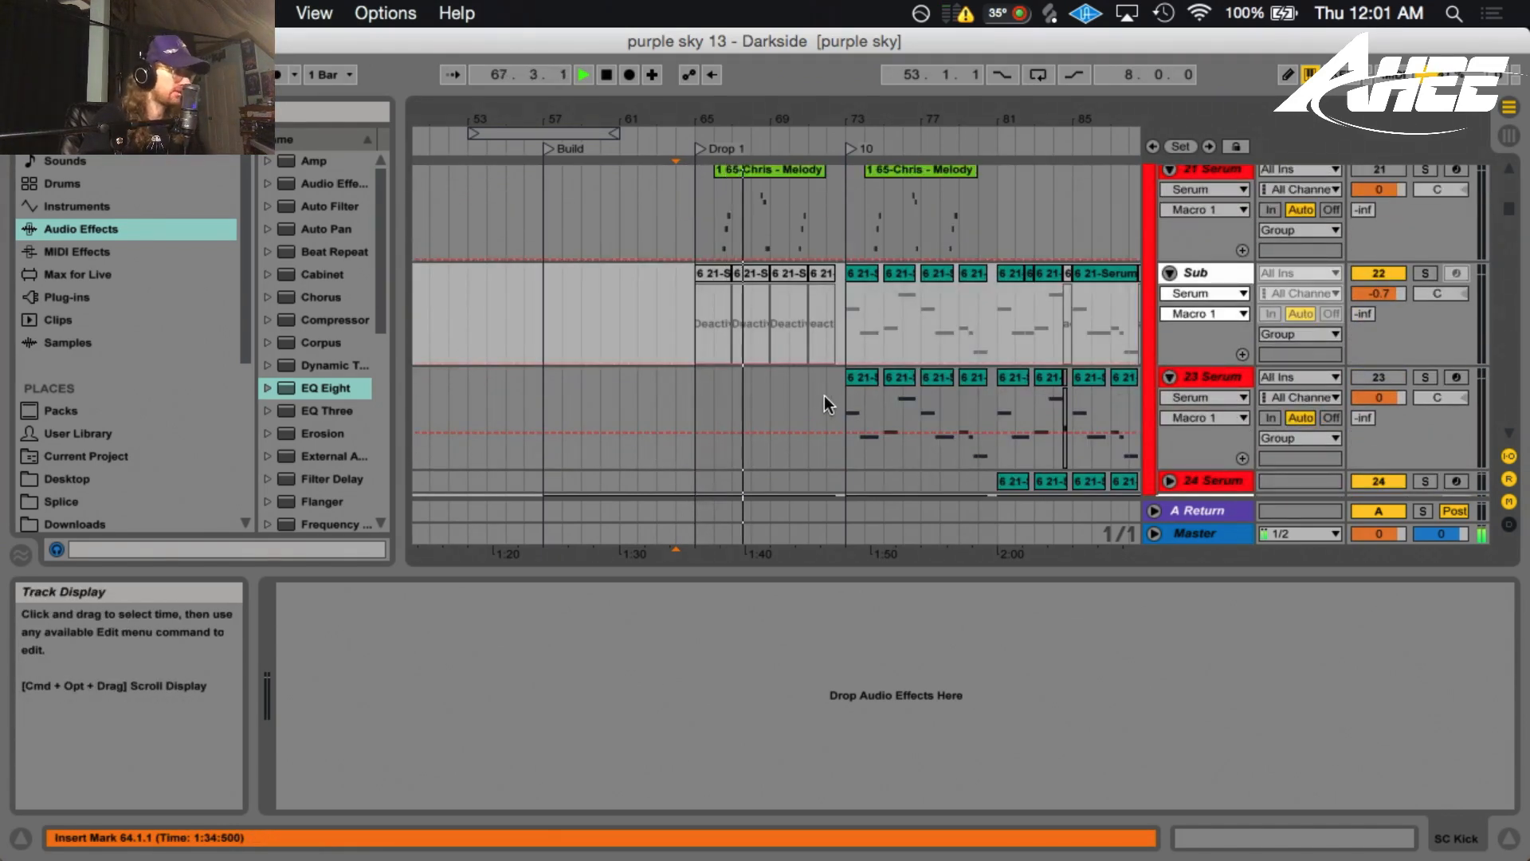
Play from bar 72 into the section marked 10 as far as bar 81, looking over the Serum bass and Break tracks
left_click(826, 399)
scroll(864, 396, "down", 8)
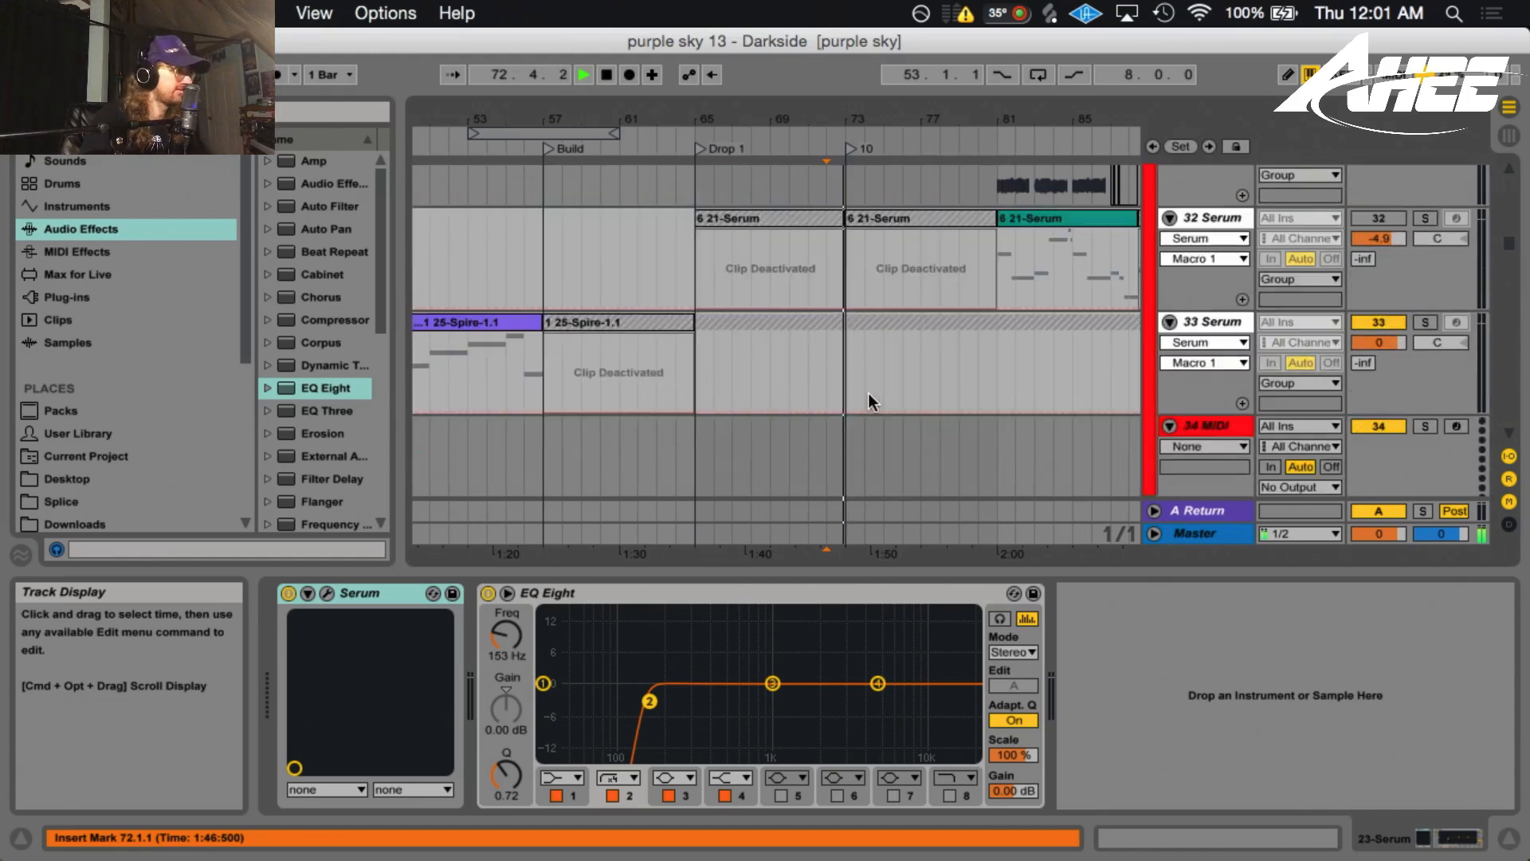
scroll(871, 392, "up", 5)
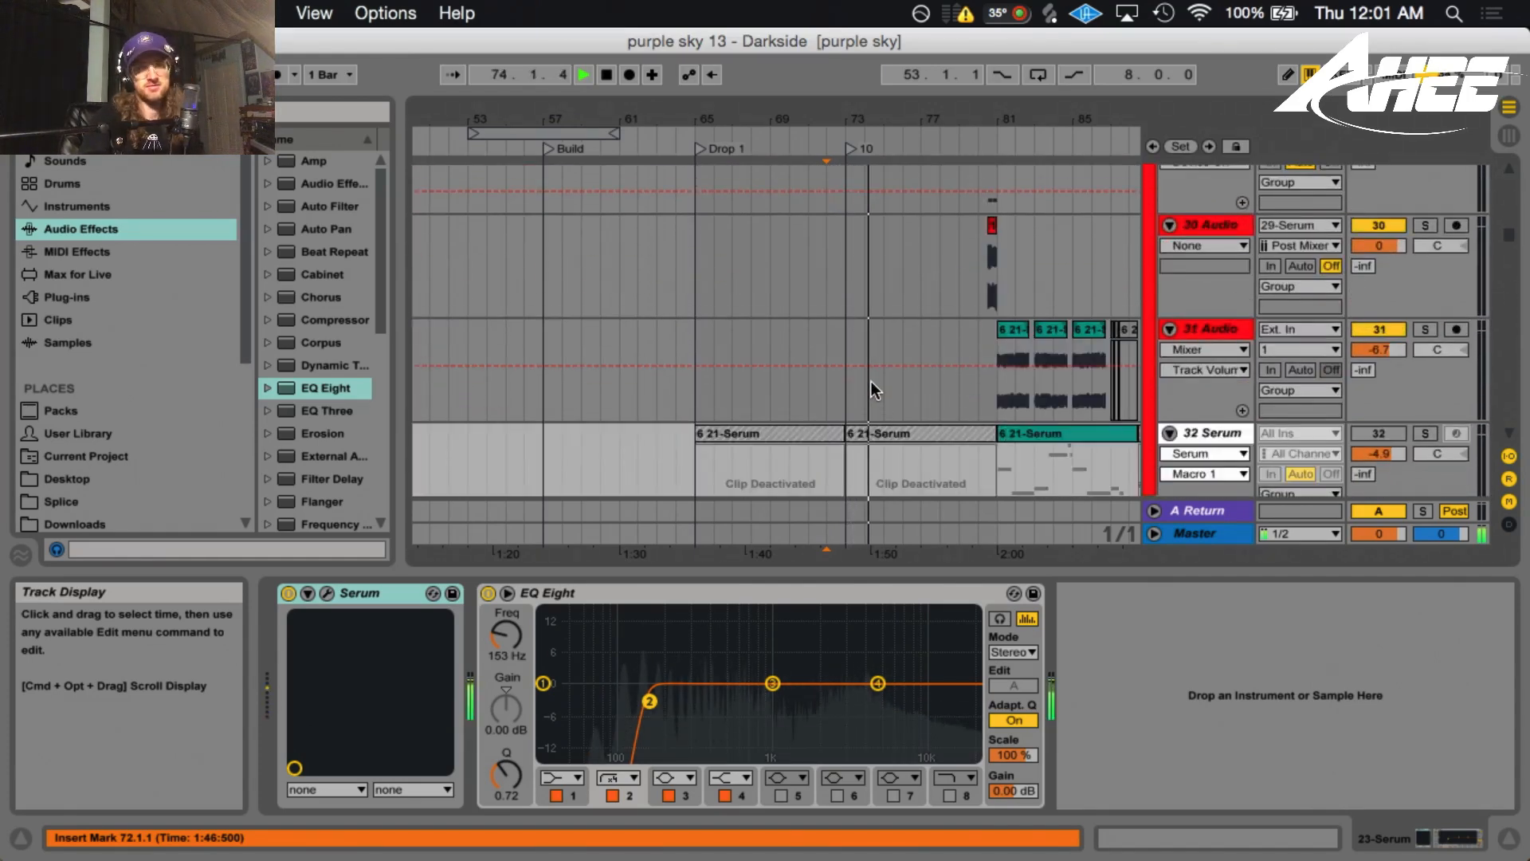
scroll(882, 367, "down", 6)
left_click_drag(890, 115, 717, 141)
scroll(838, 327, "up", 1)
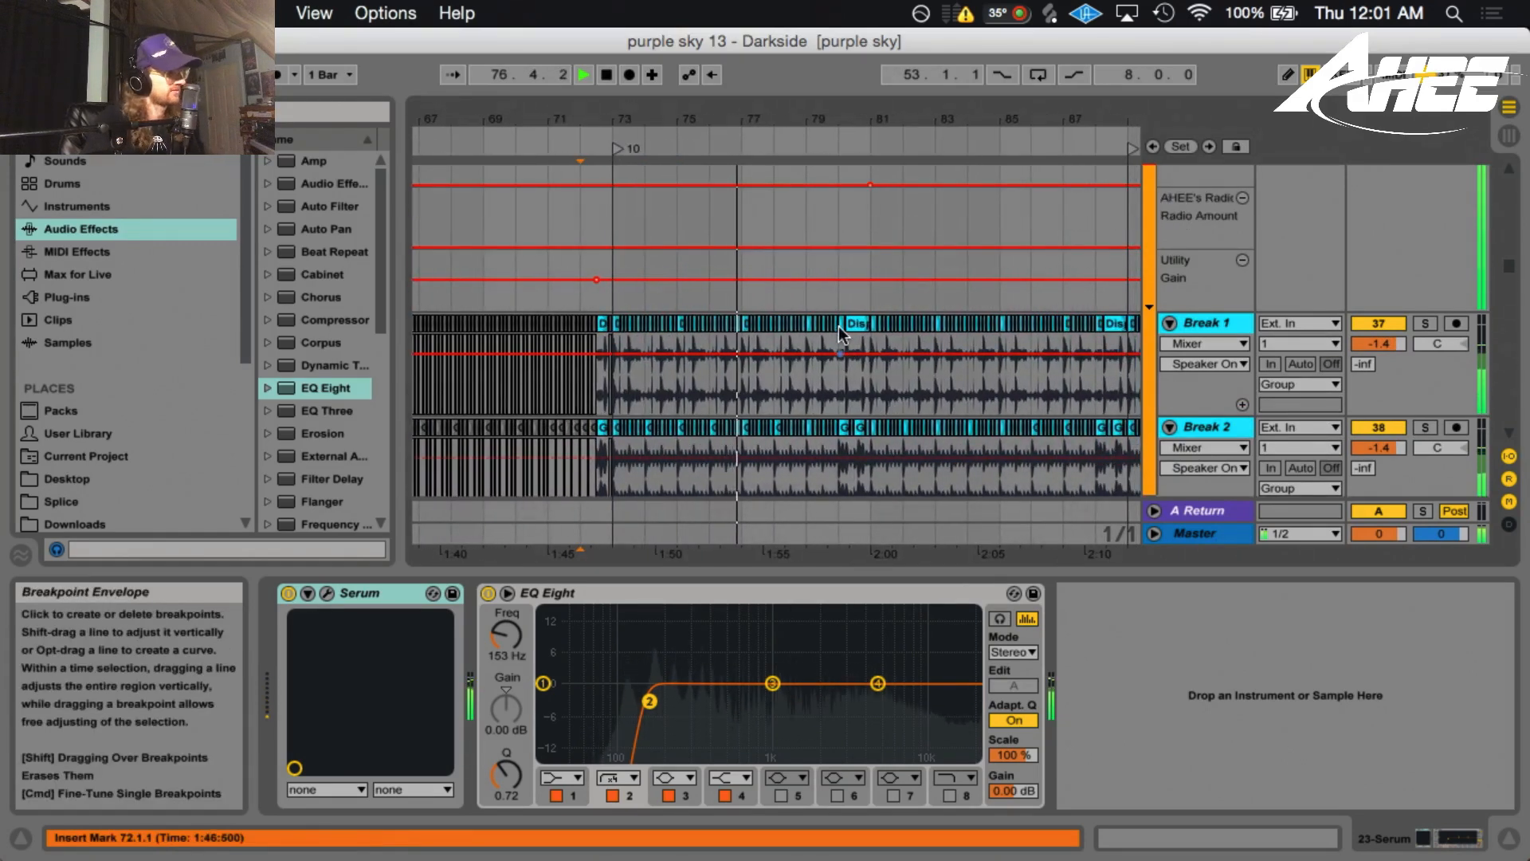
scroll(791, 322, "up", 10)
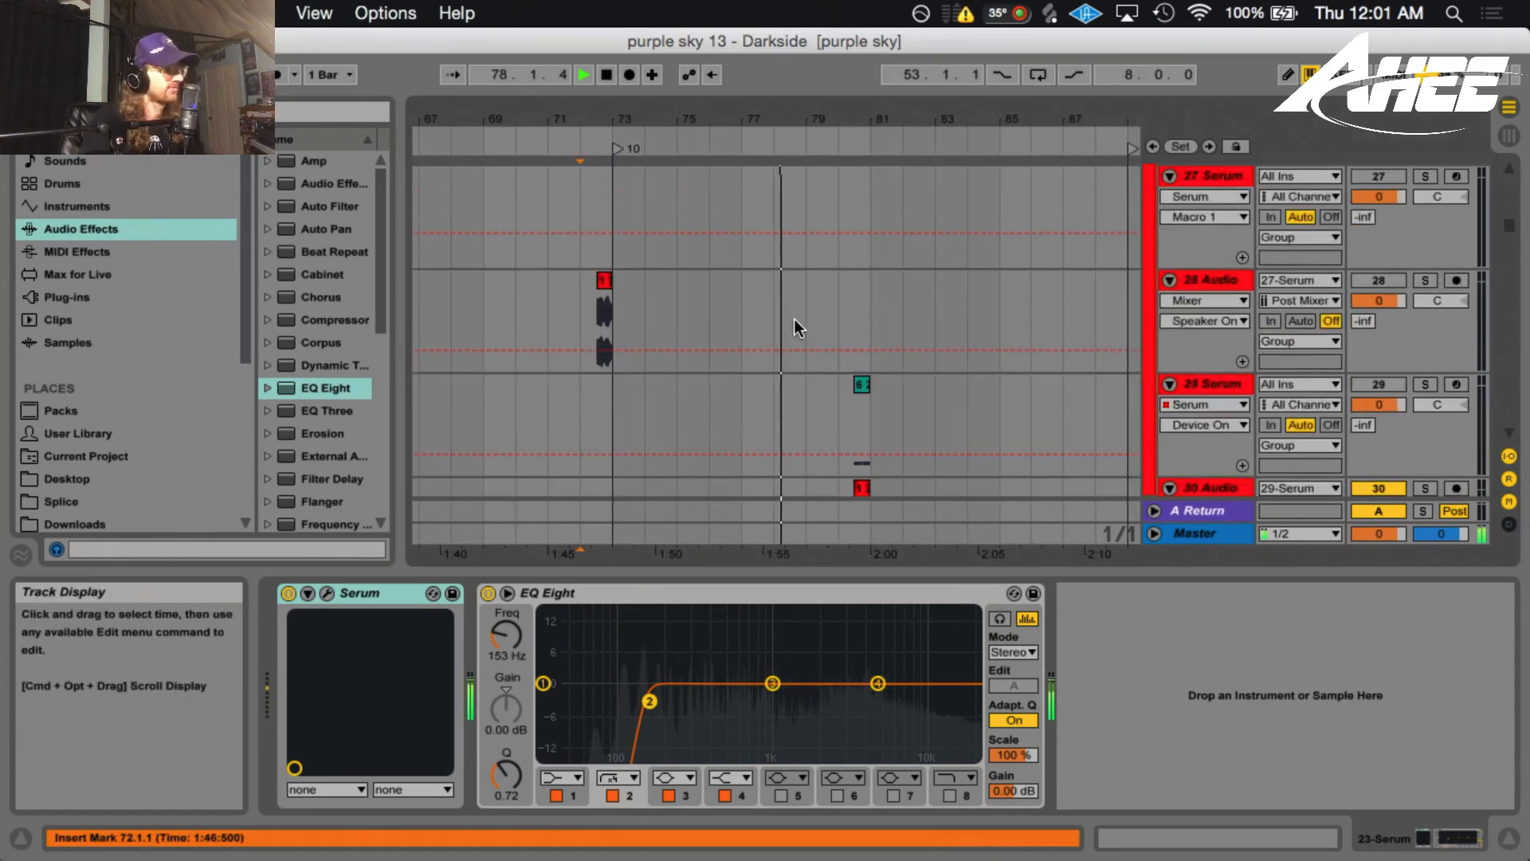
scroll(791, 321, "down", 5)
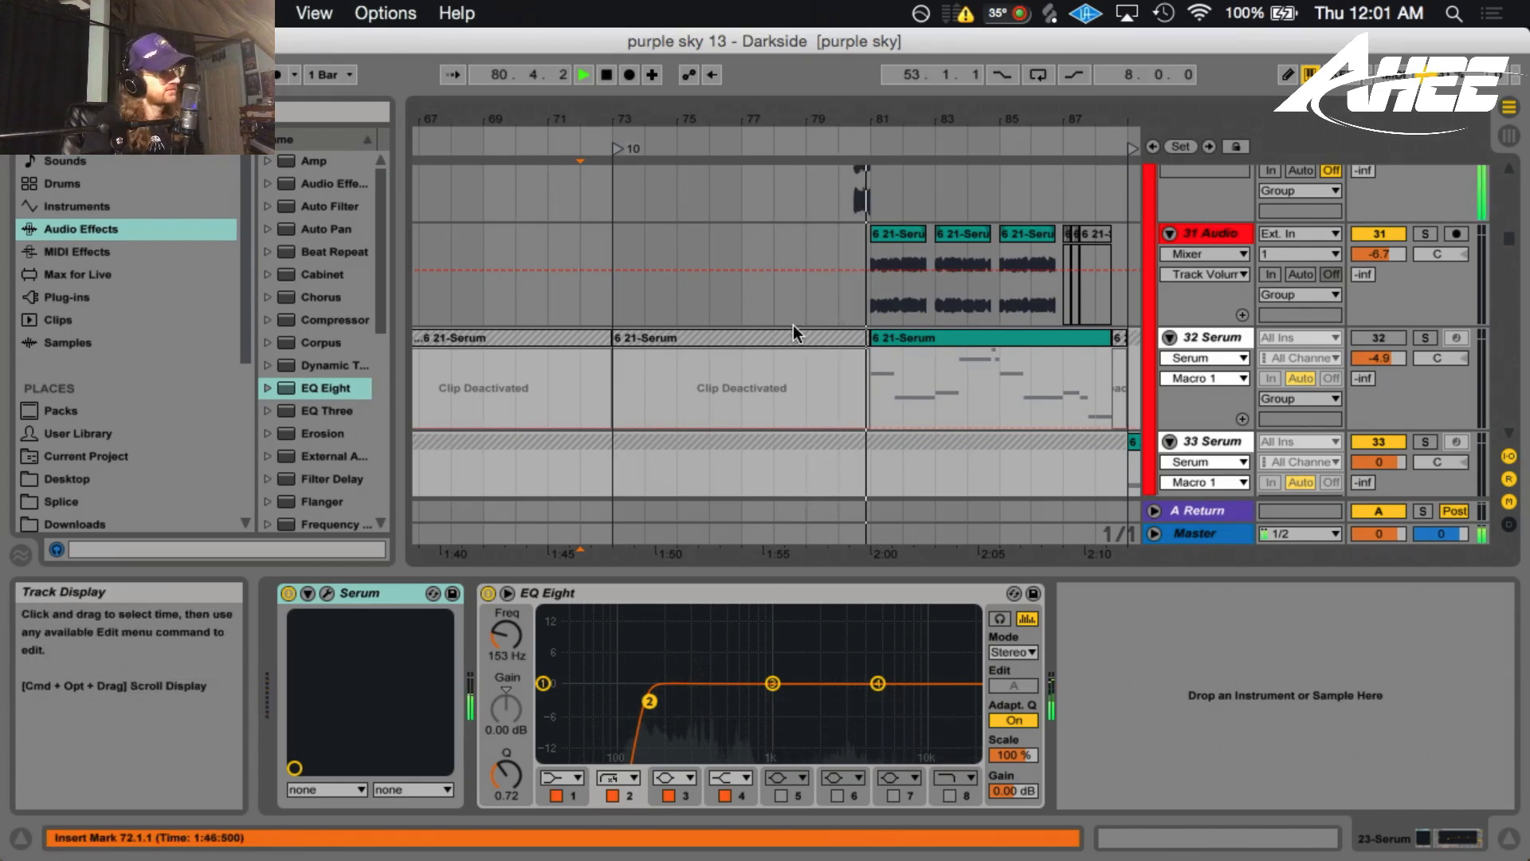
key("space")
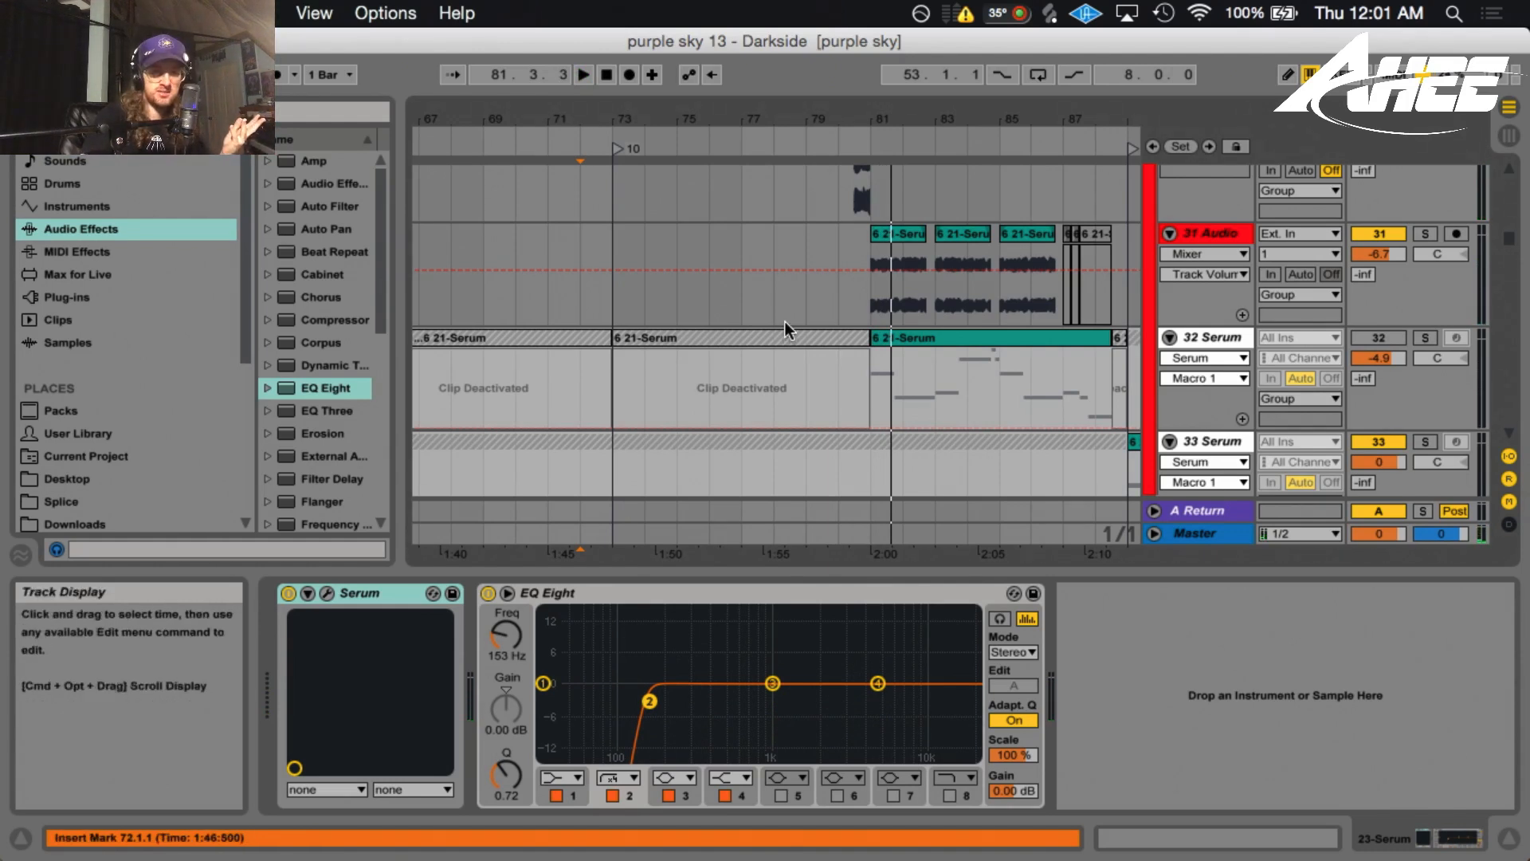
Fold the Chords group in the purple sky 9 set and open the Darkside v2 14 set
scroll(777, 311, "up", 5)
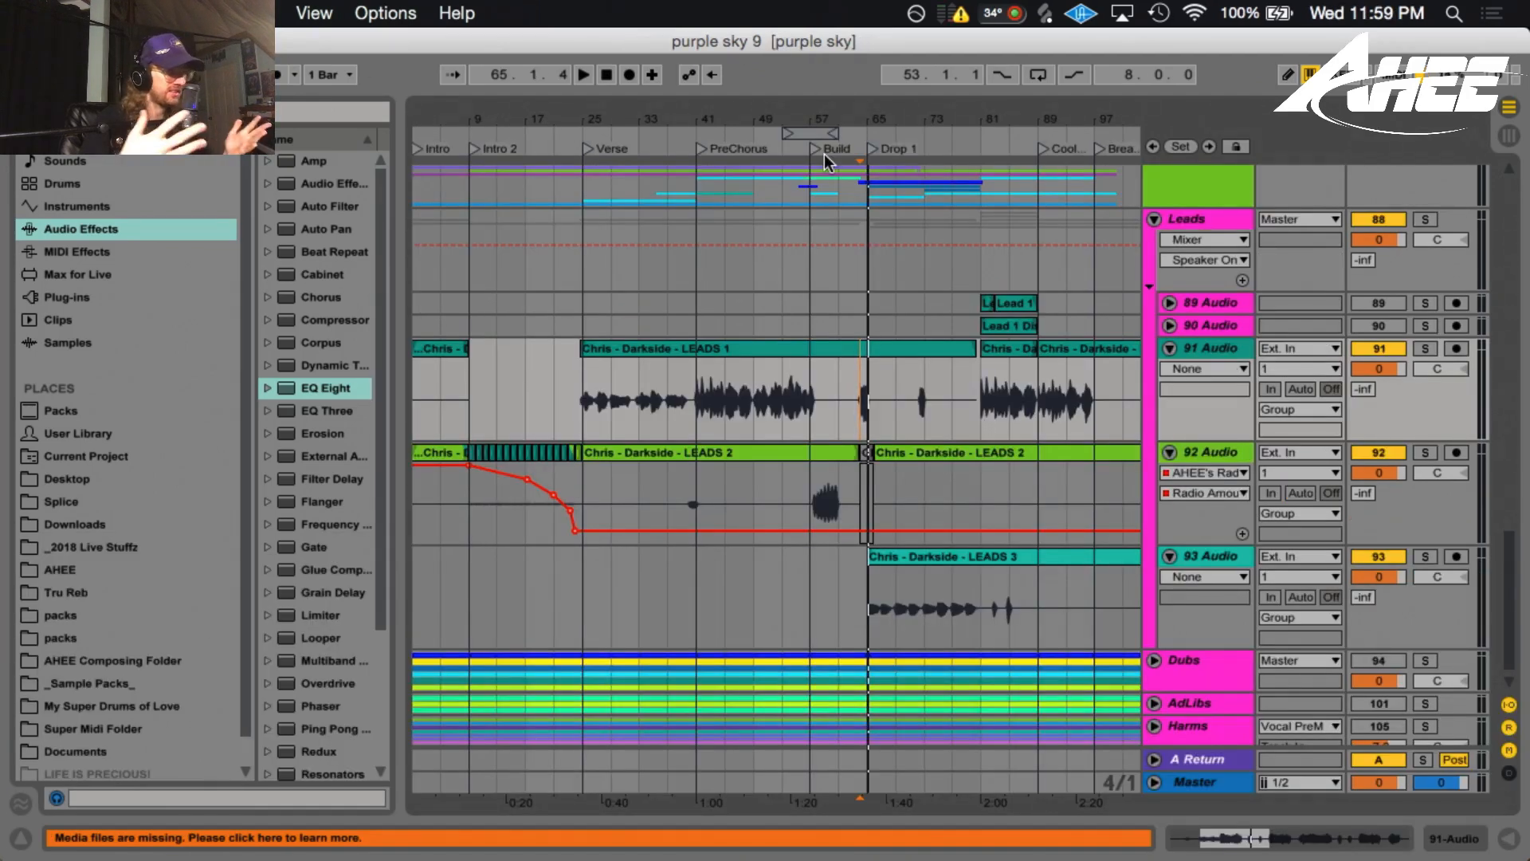
key("minus")
scroll(732, 476, "down", 1)
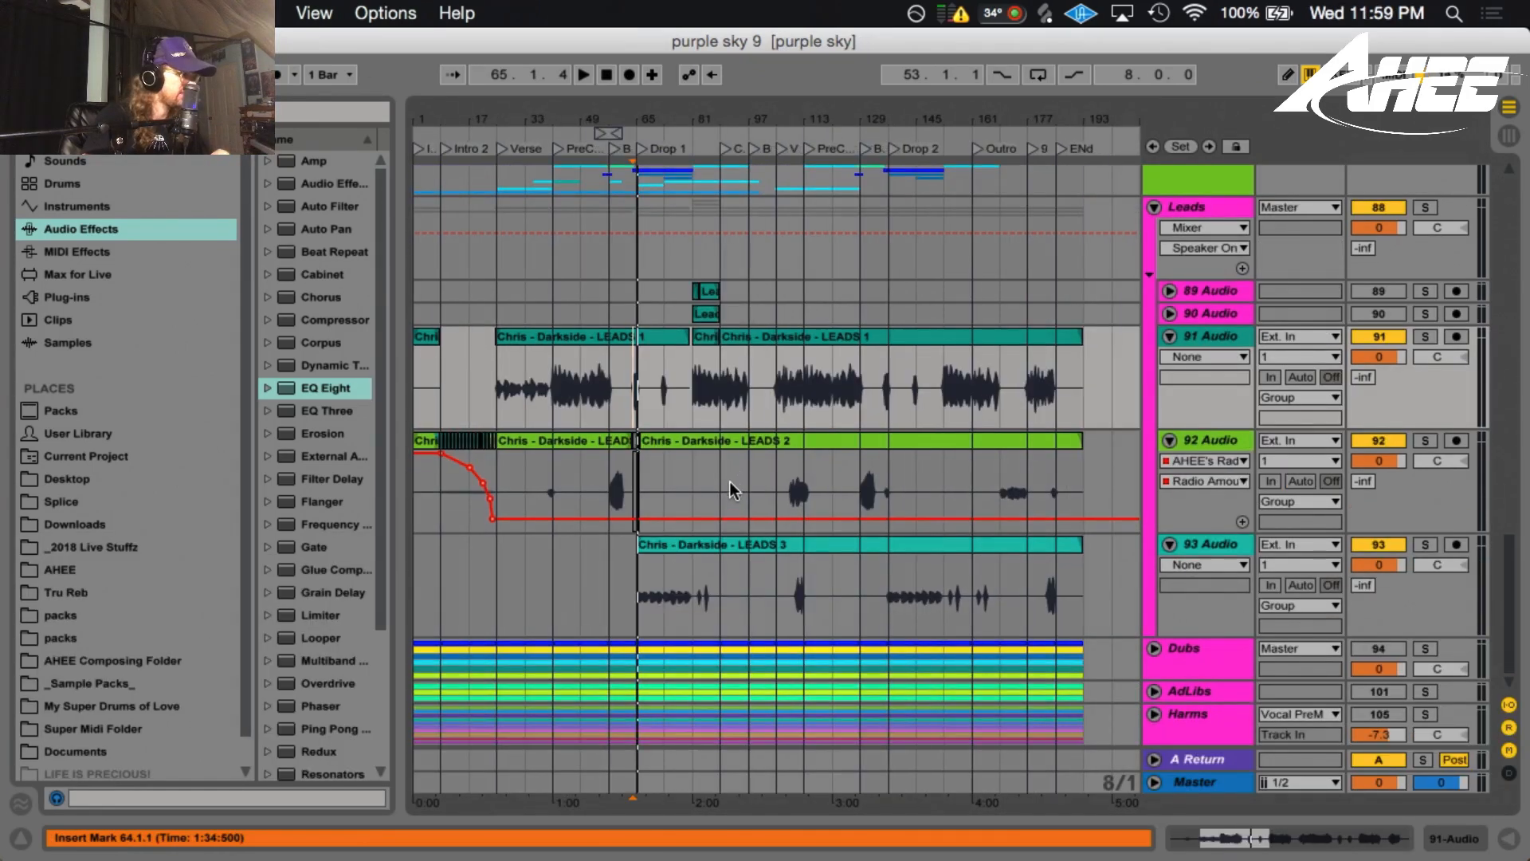
scroll(725, 482, "up", 20)
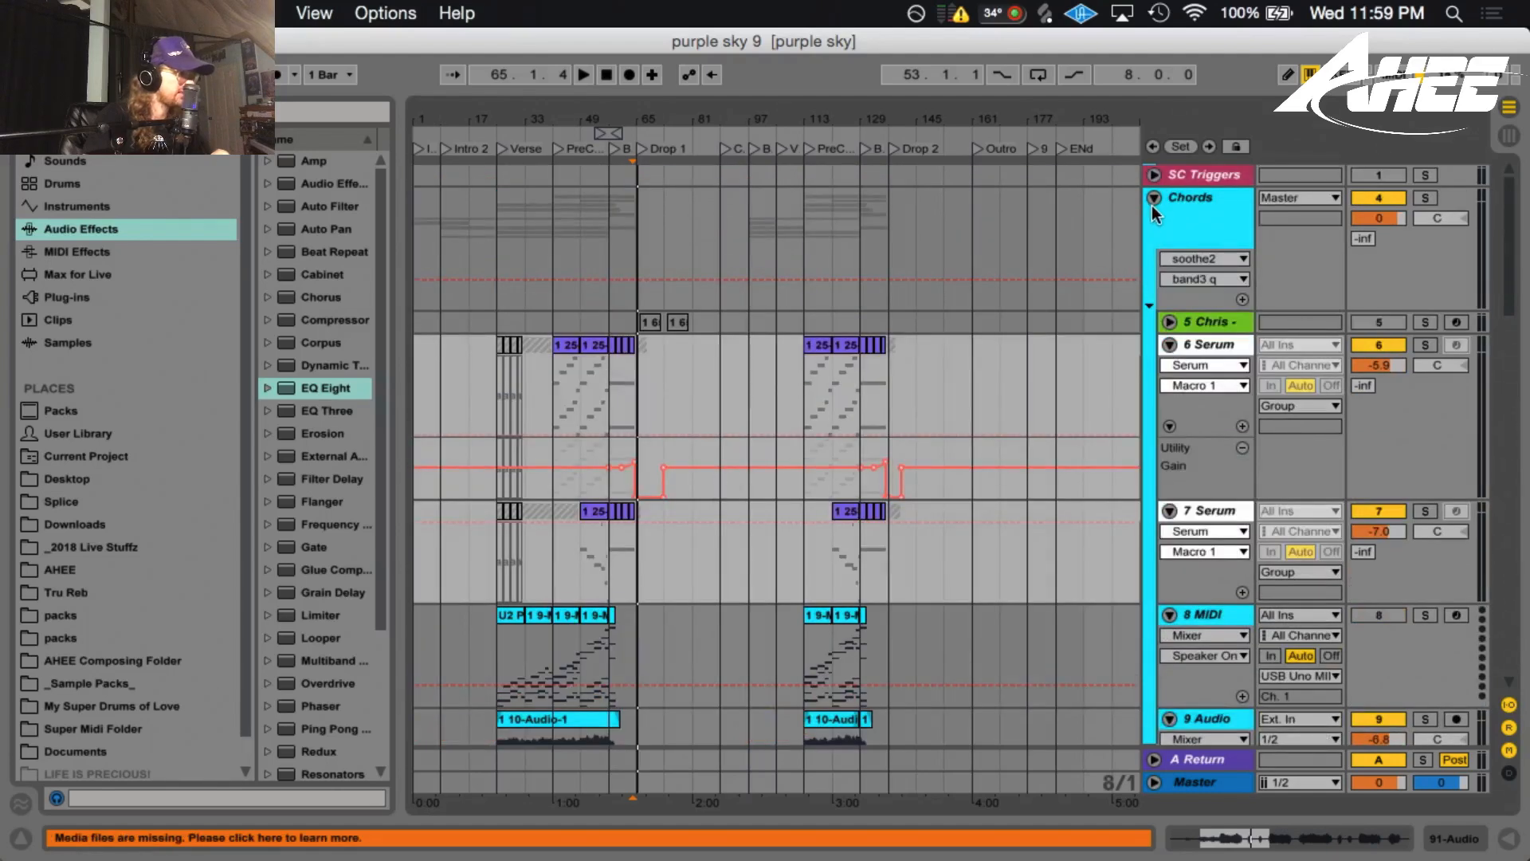
left_click(1152, 200)
left_click(131, 13)
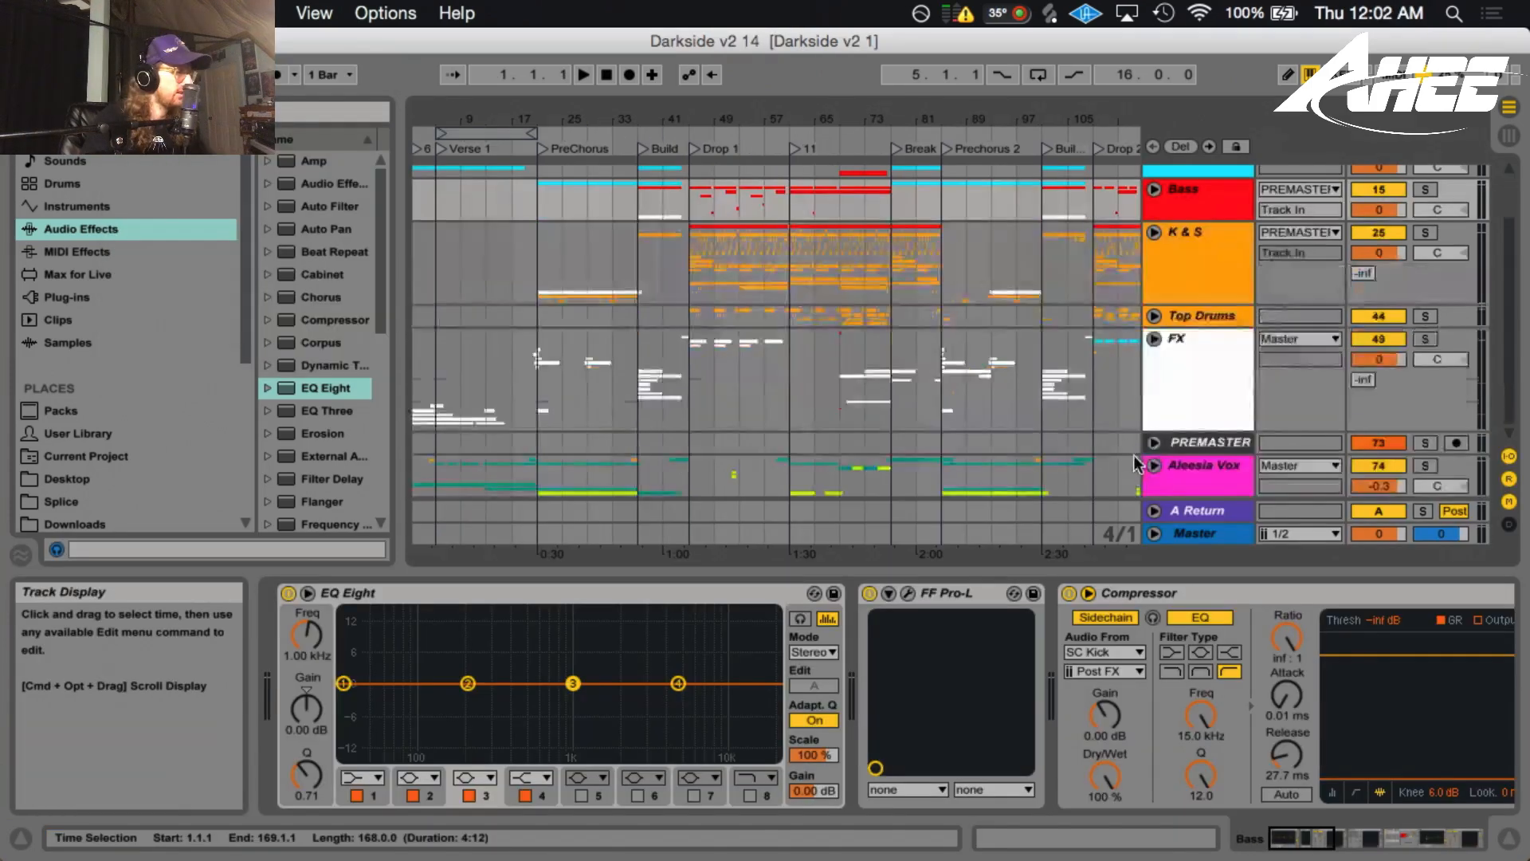
Solo the main vocal group and play it from the PreChorus at bar 21
left_click(1425, 466)
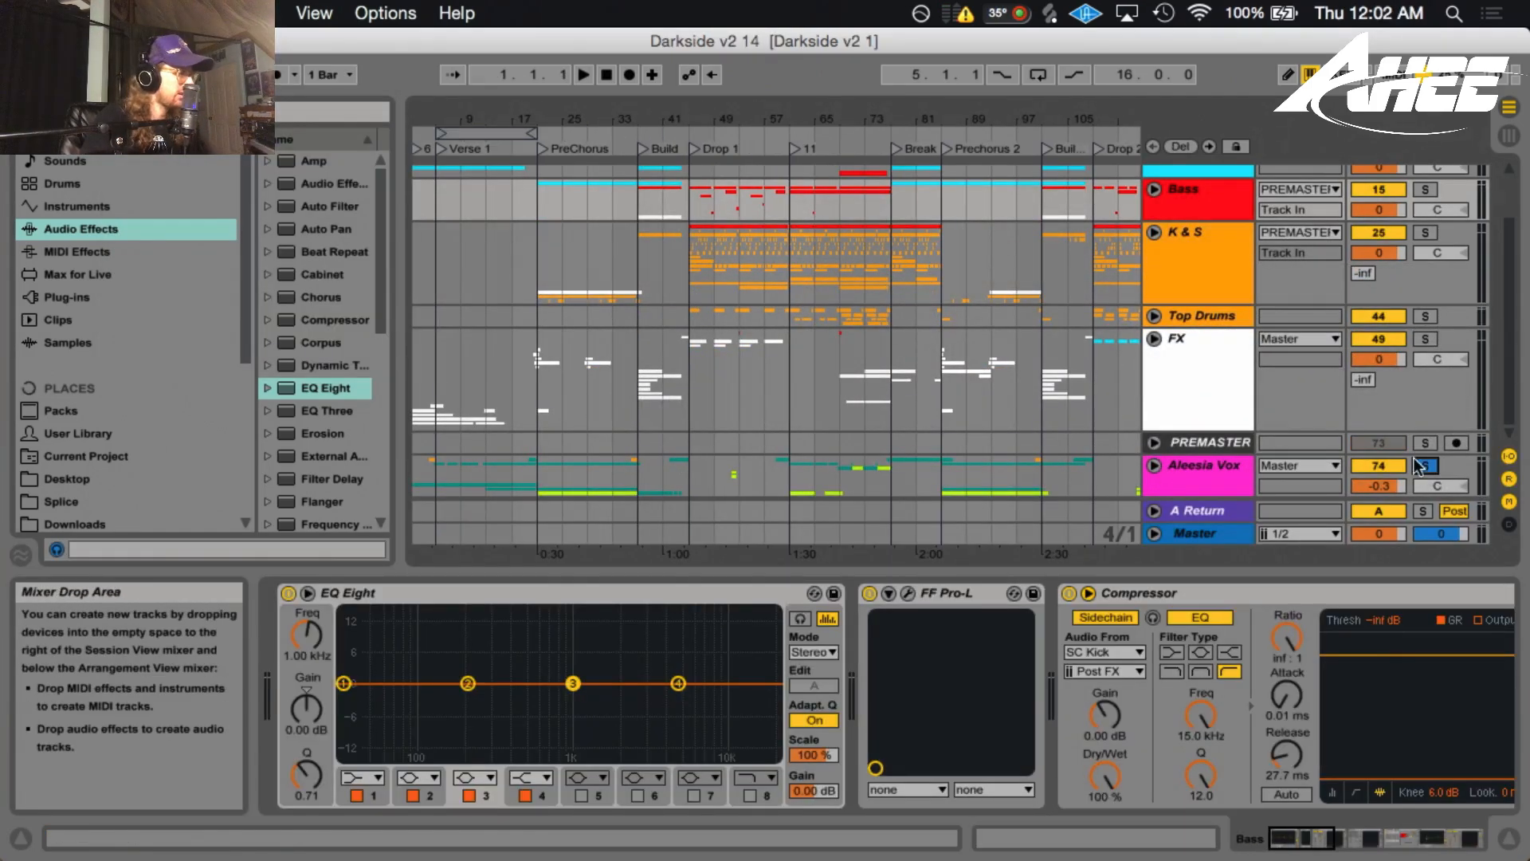
left_click(533, 480)
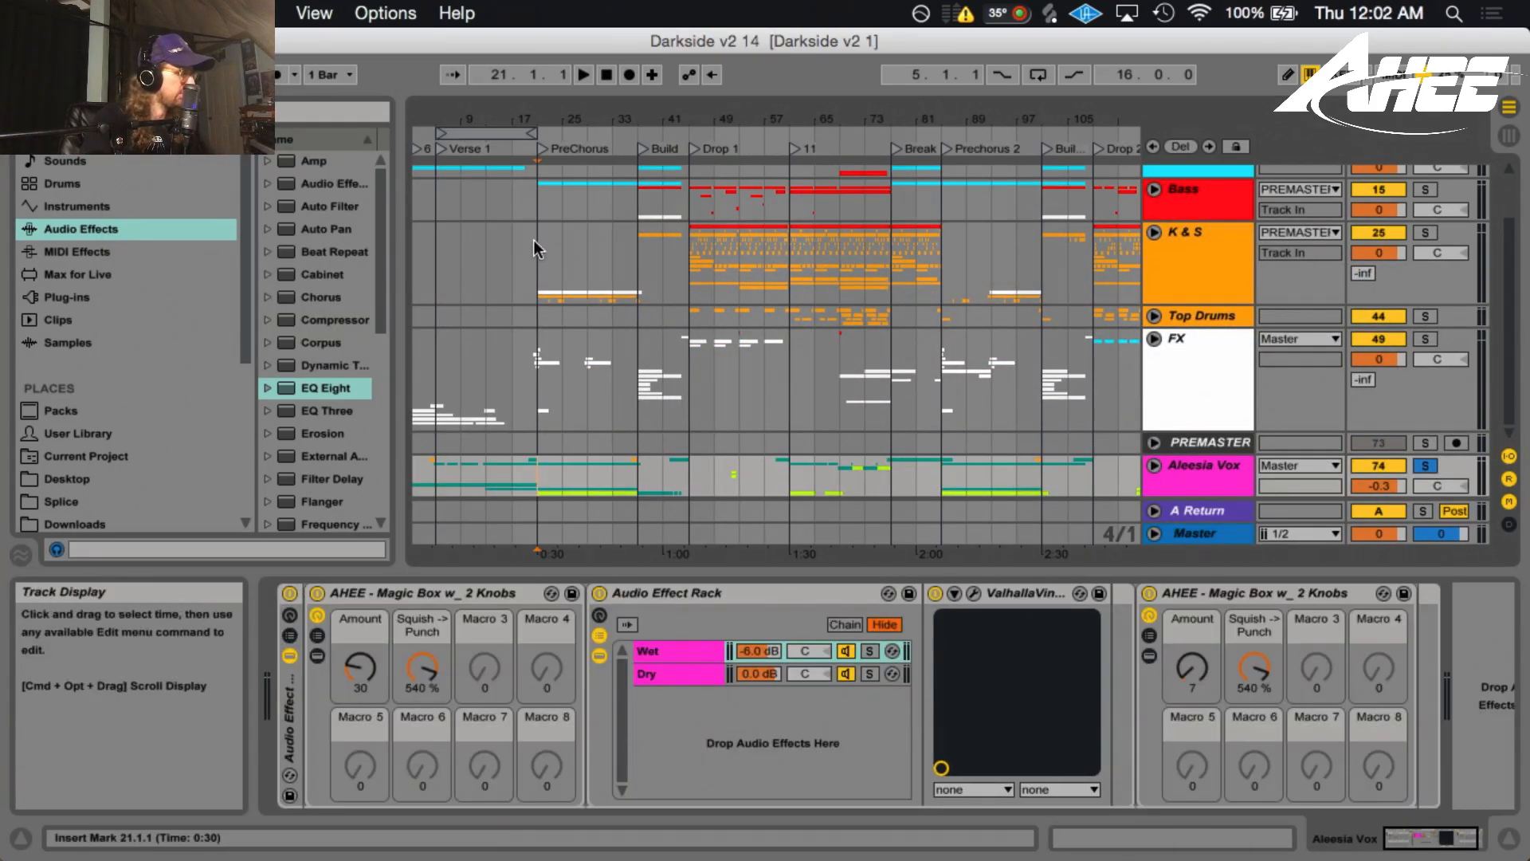
key("space")
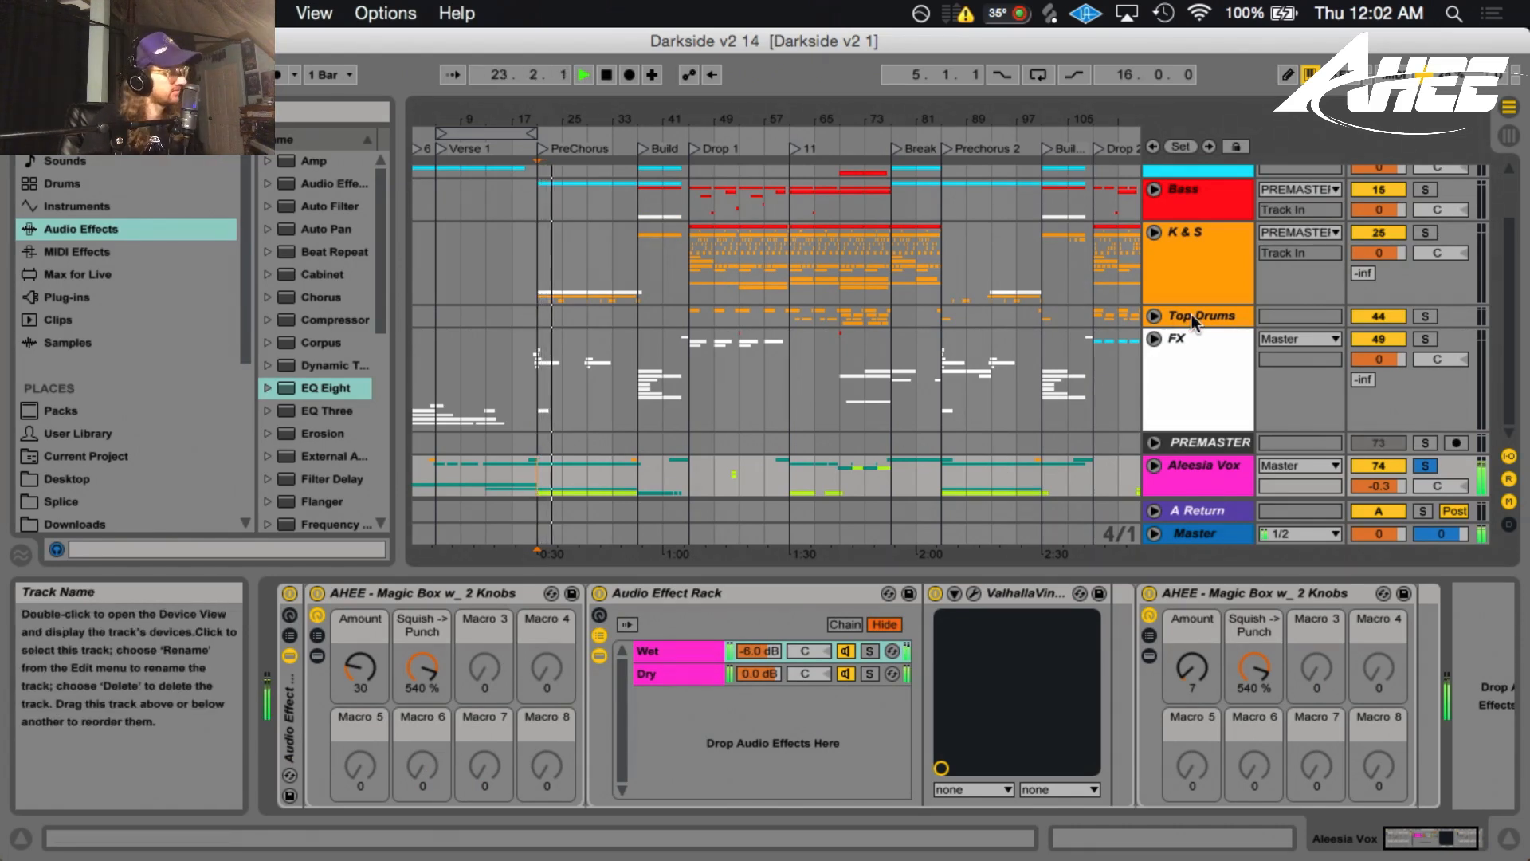
Unfold the Chords group and look over its string and Hi Lazer tracks around the PreChorus and Build
scroll(1279, 257, "up", 2)
scroll(1279, 256, "up", 1)
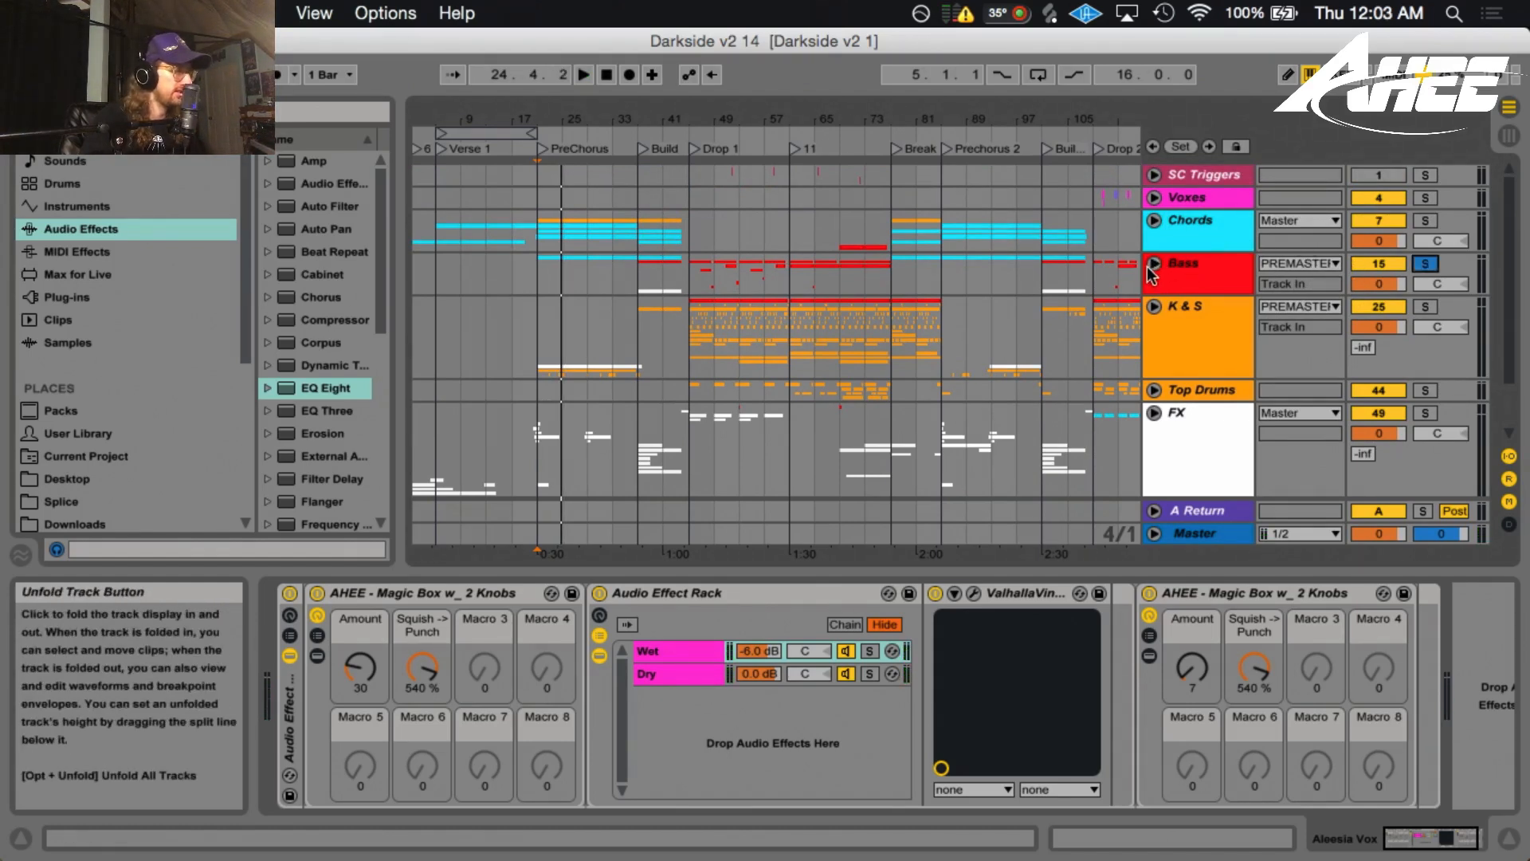
left_click(1153, 221)
scroll(962, 290, "down", 10)
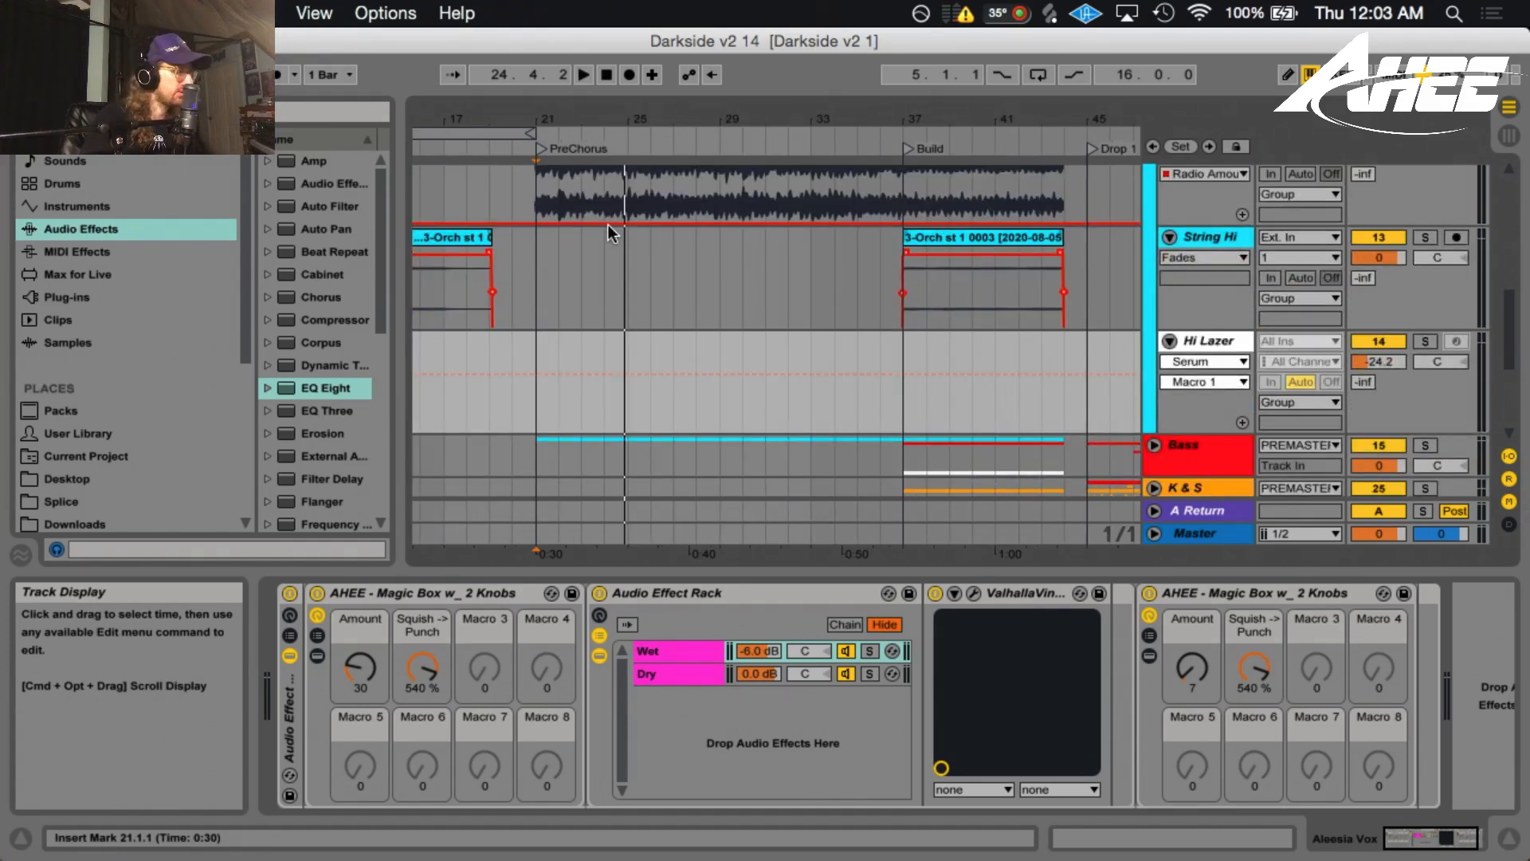
scroll(607, 225, "down", 3)
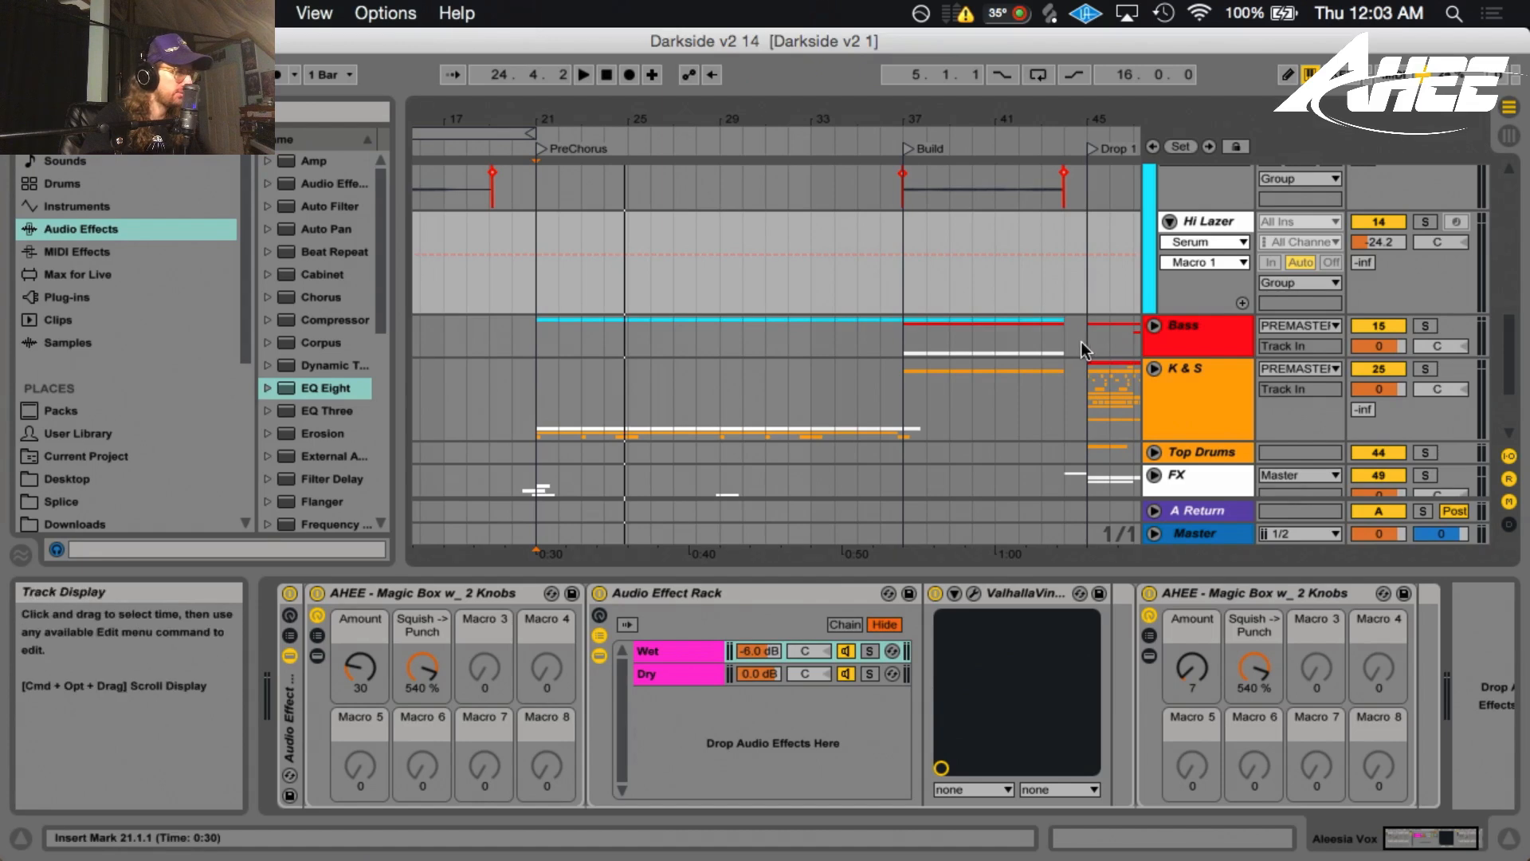
Unfold the Bass group and play the soloed Pluck Bass track from the PreChorus at bar 21
left_click(1154, 325)
scroll(1435, 415, "down", 5)
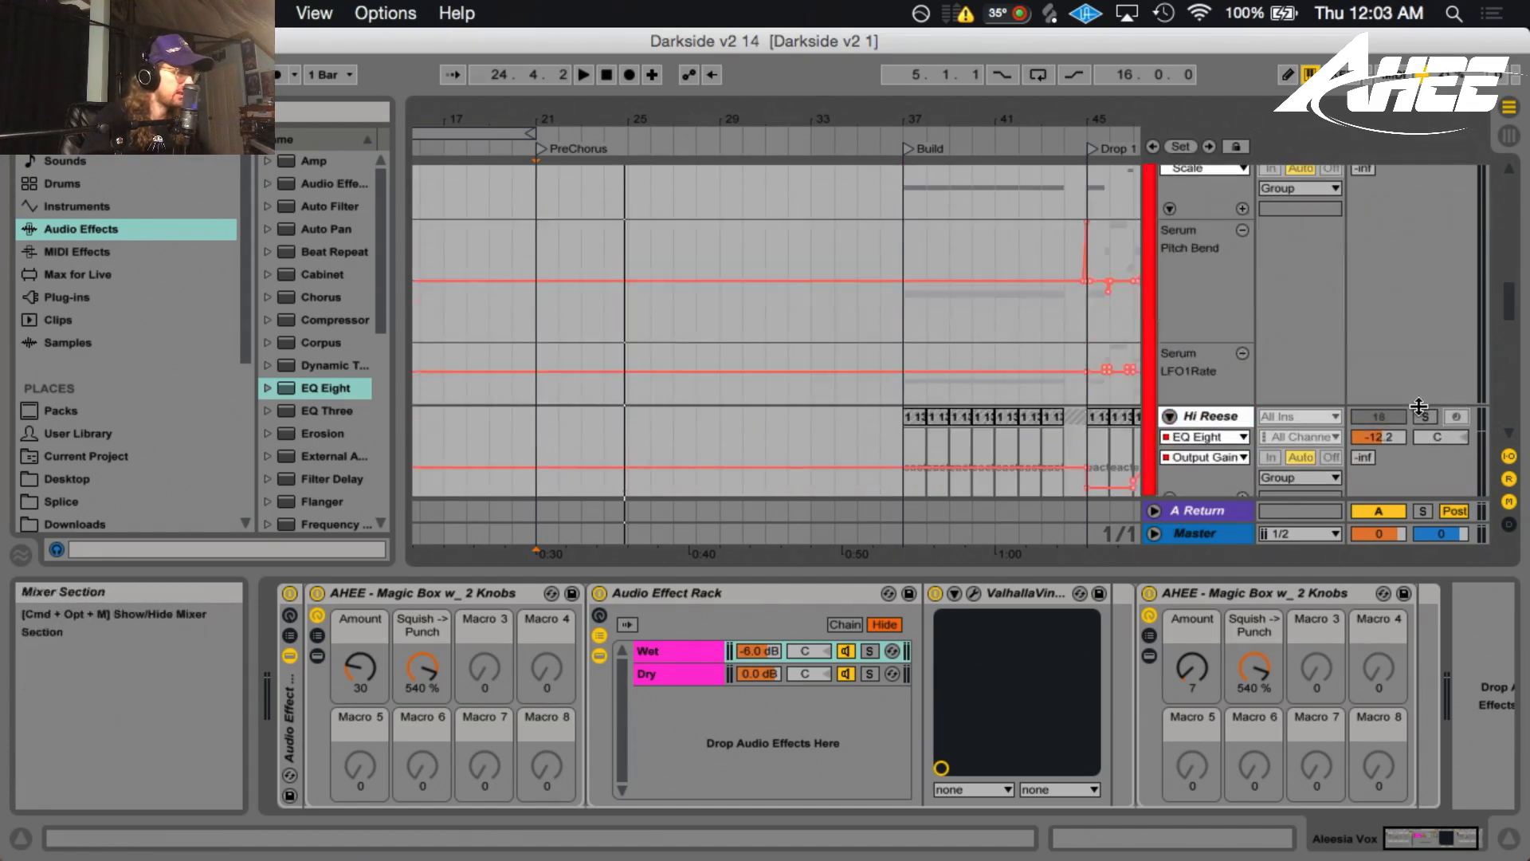
scroll(1411, 417, "down", 5)
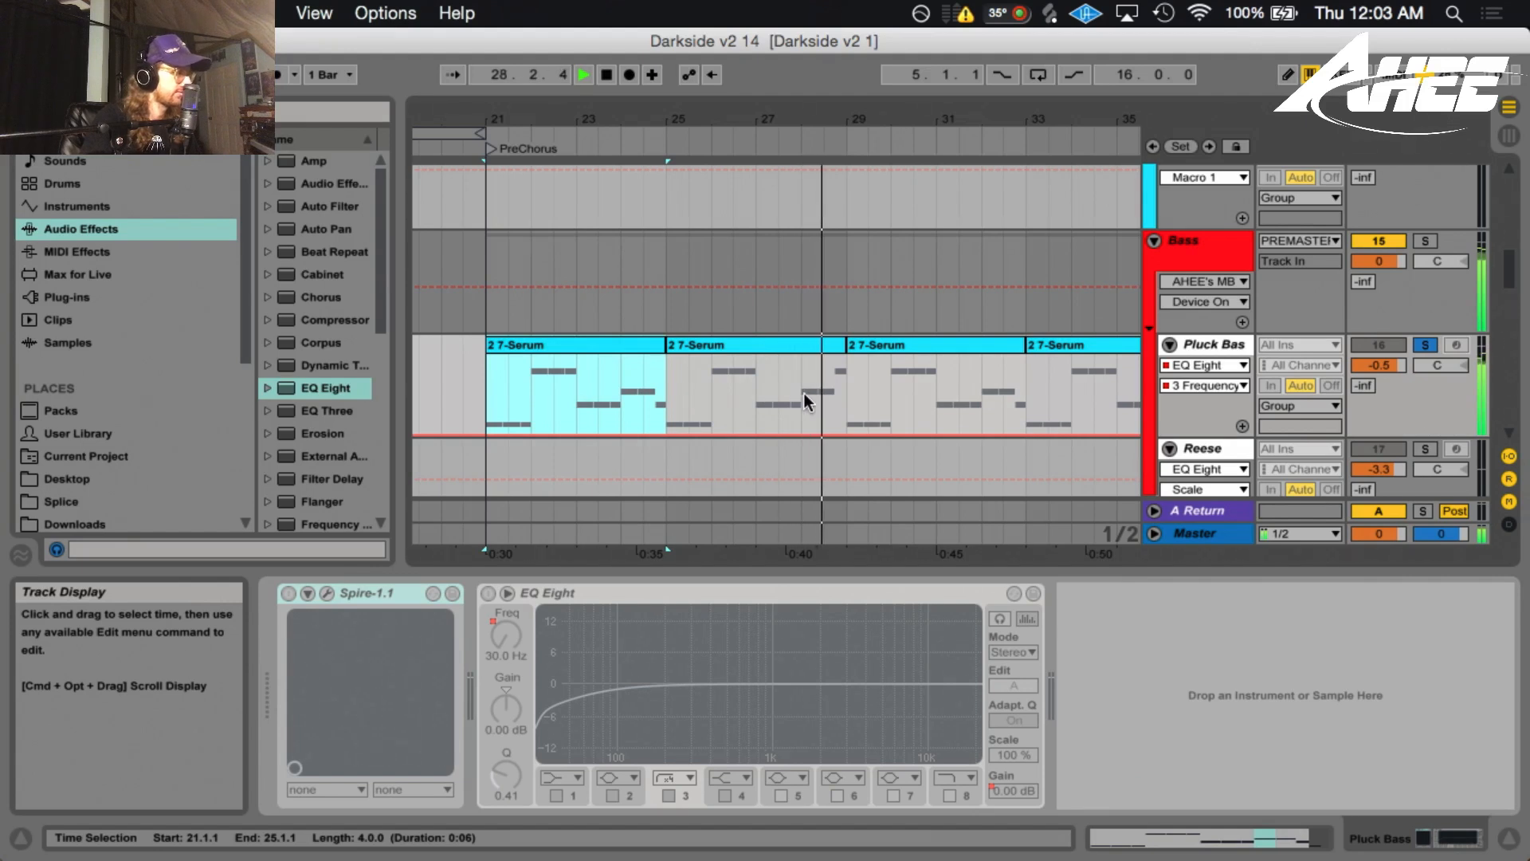
key("space")
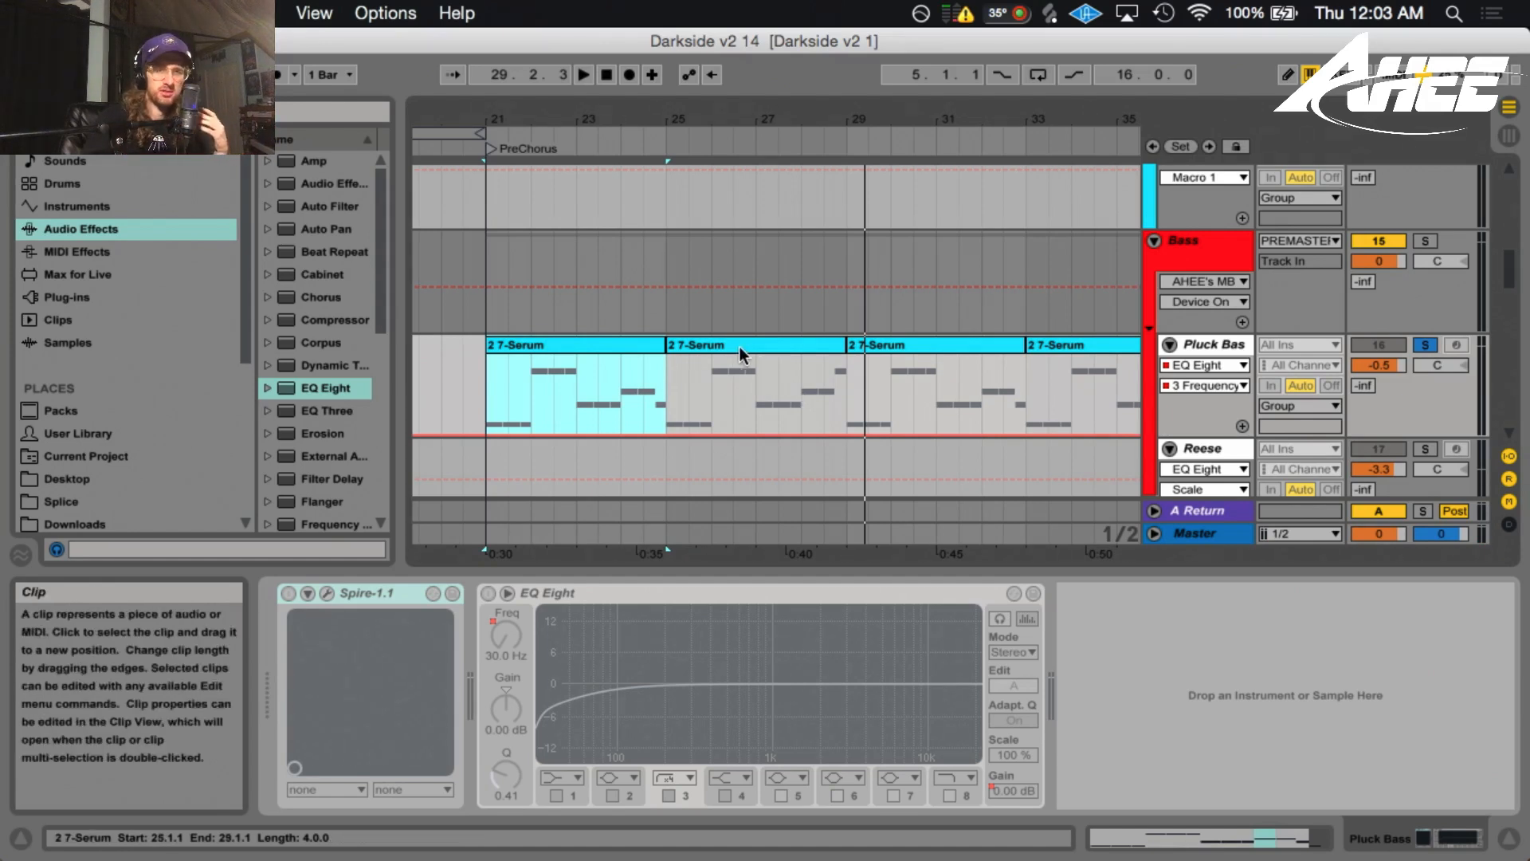
Show the notes of the Pluck Bass clips at bars 21 and 25 and play them to compare their patterns
left_click(622, 345)
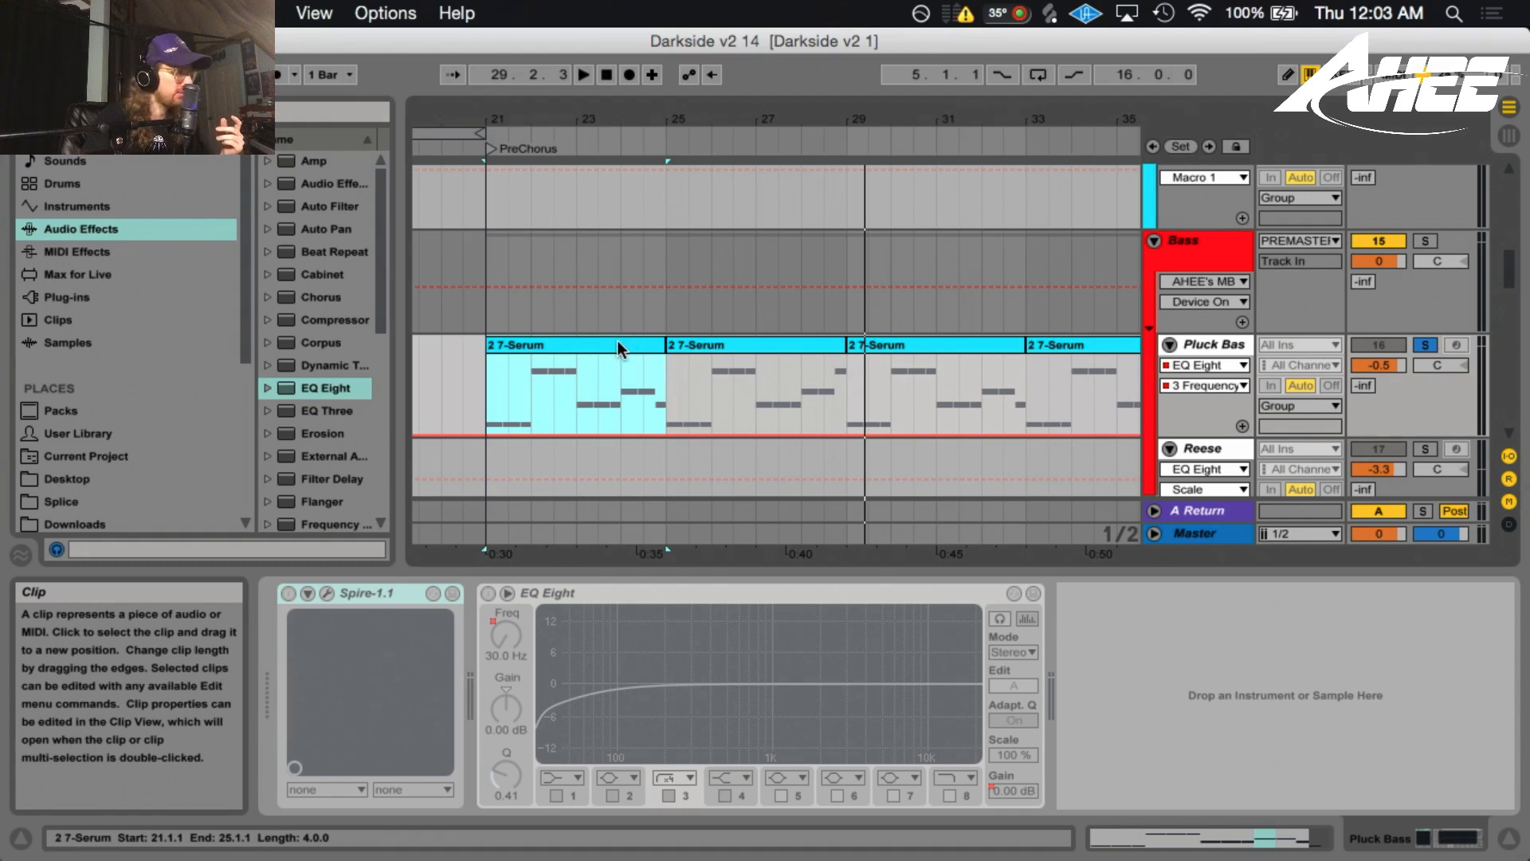
double_click(618, 343)
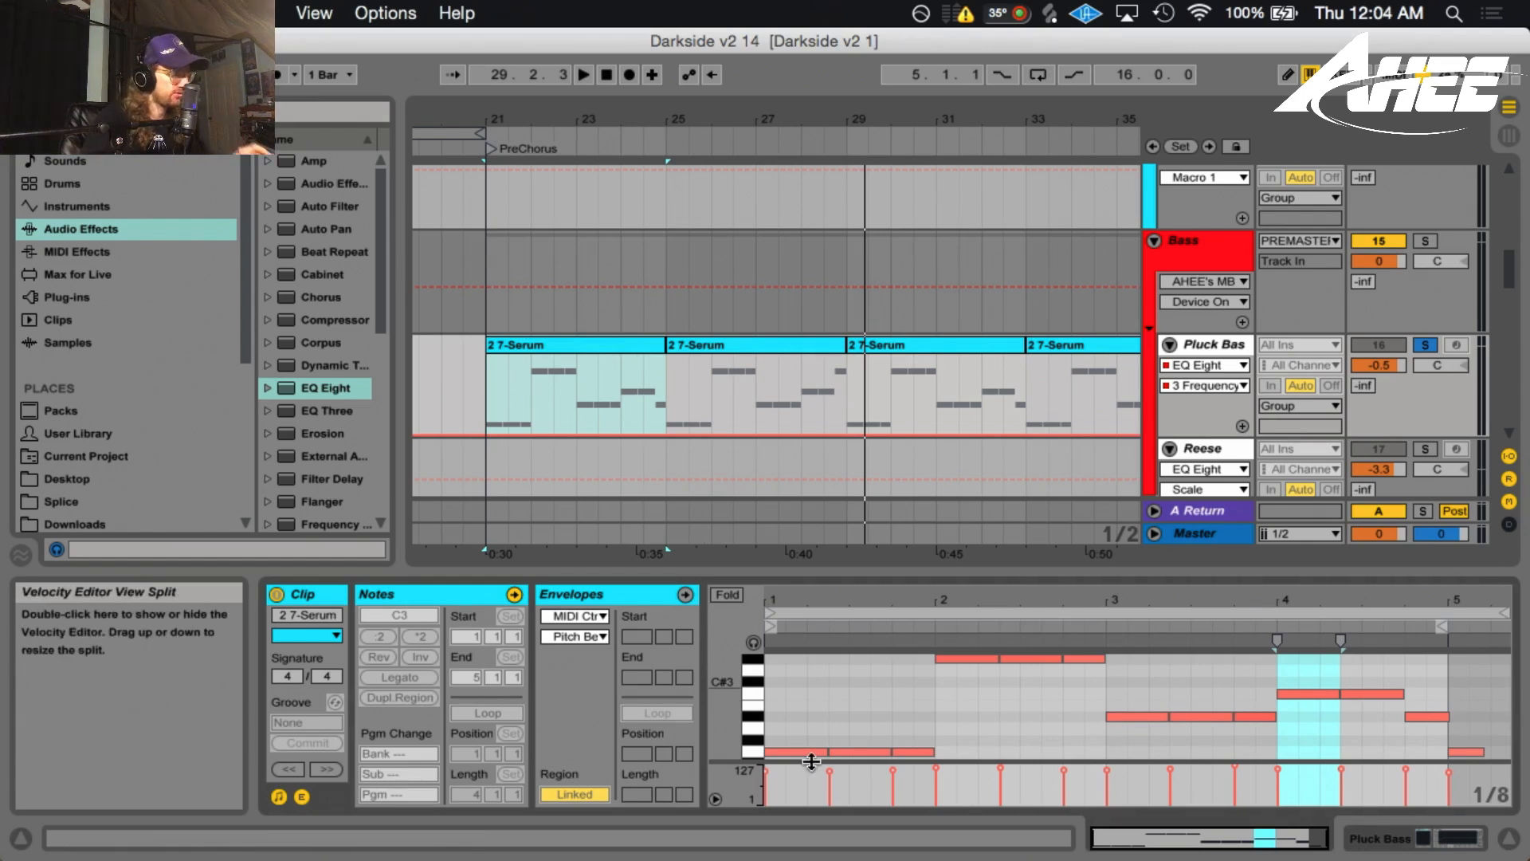
key("space")
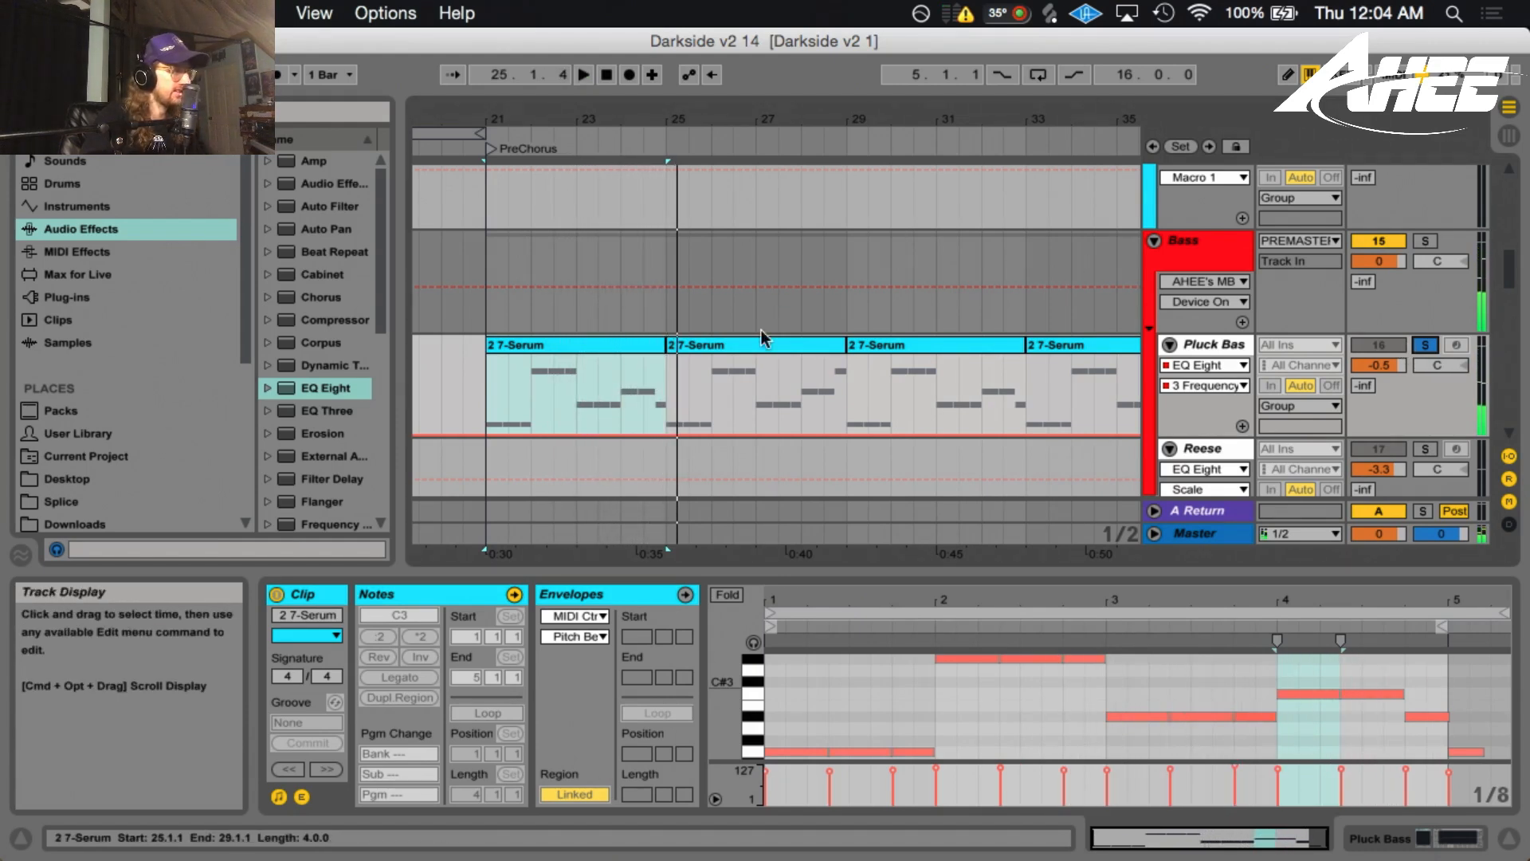
left_click(747, 350)
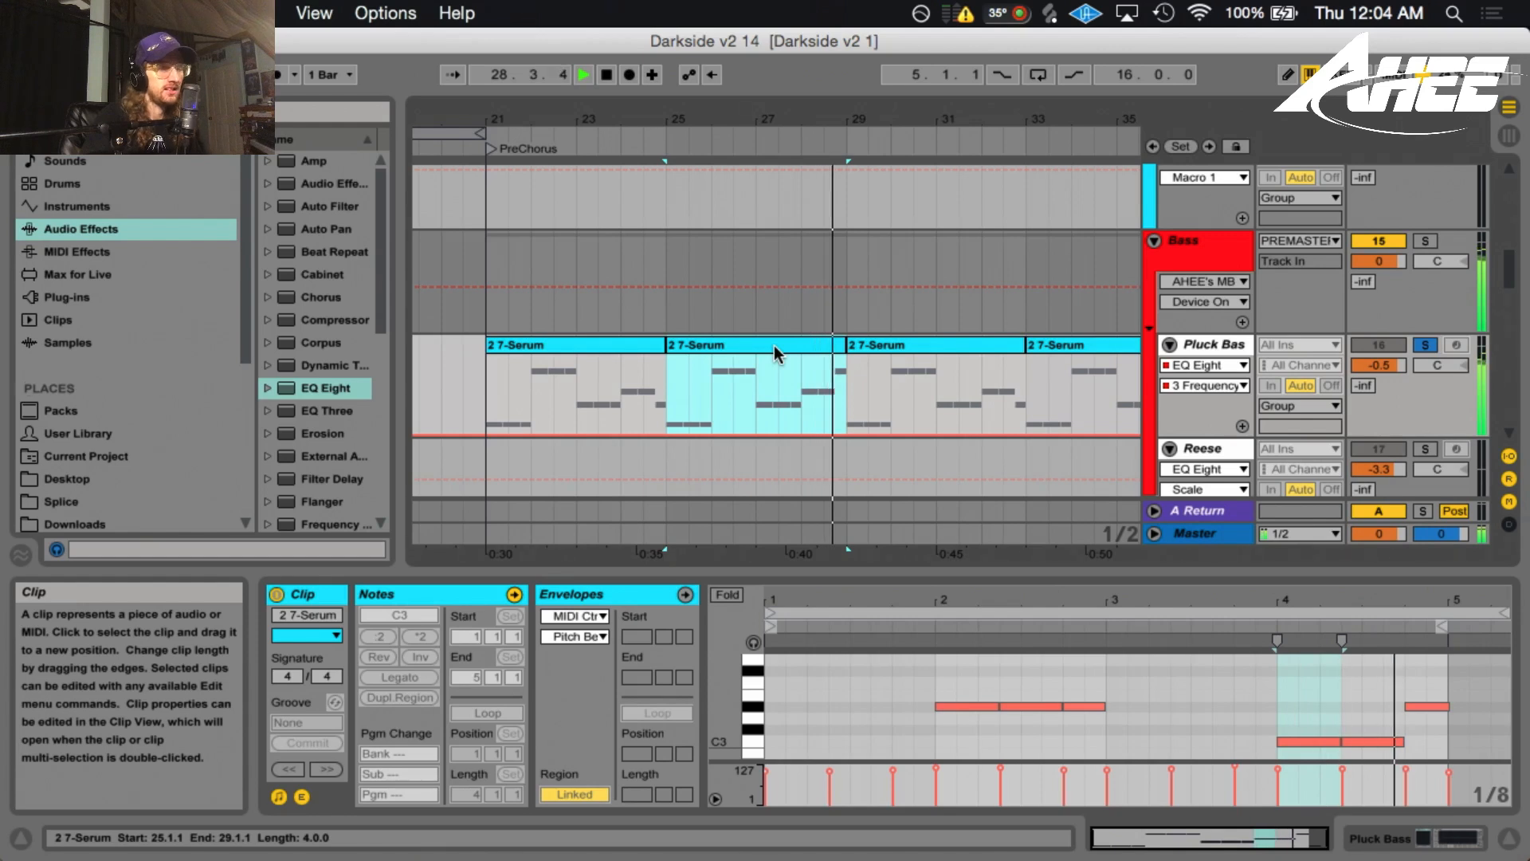
left_click(538, 345)
key("space")
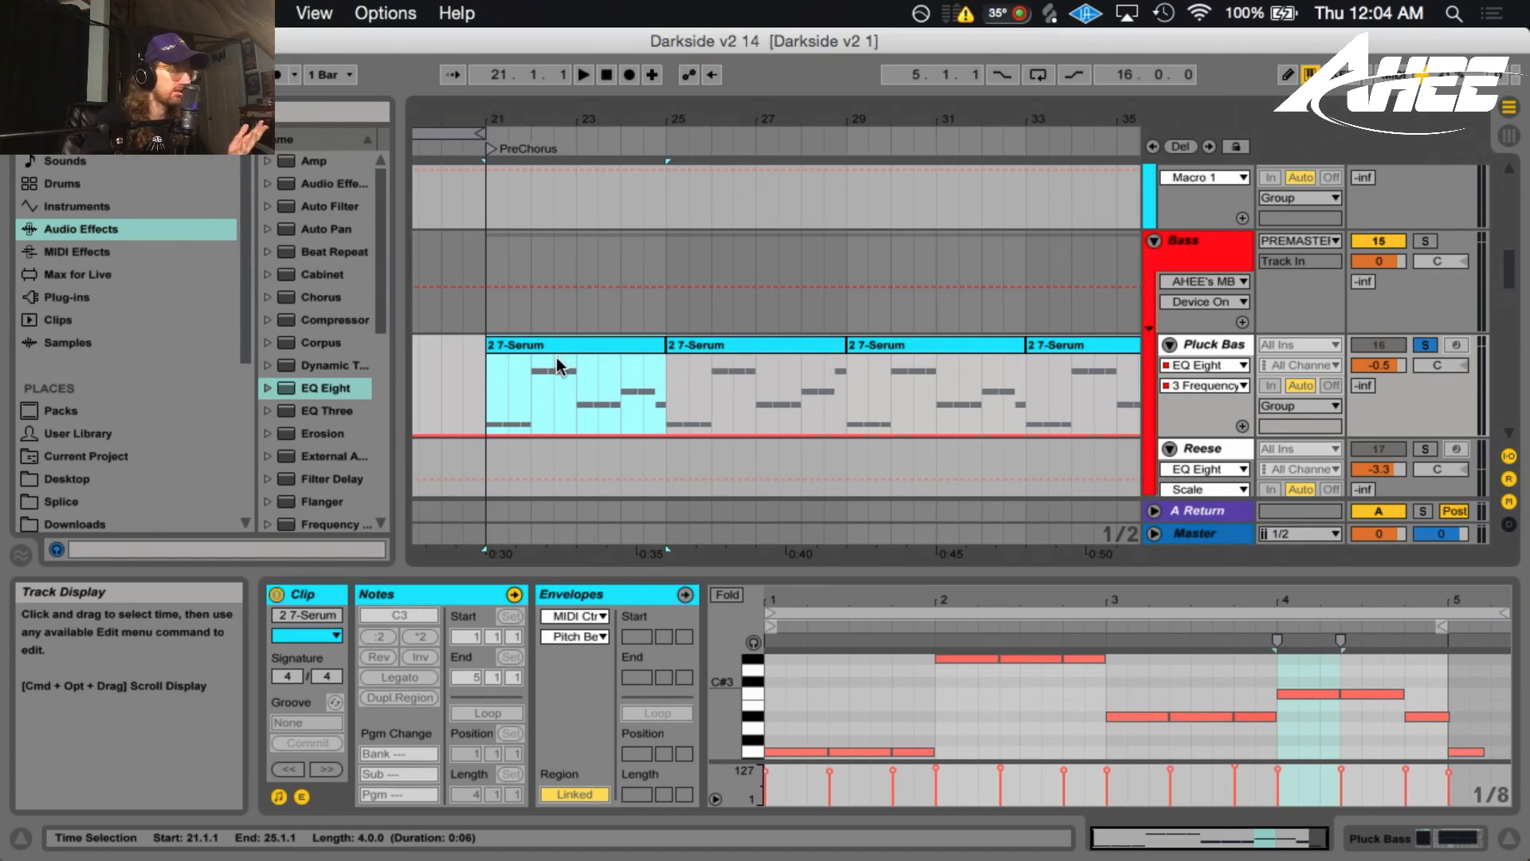
Solo the String Pizz track in the Chords group, and switch the solo to the Piano track
left_click_drag(500, 119, 653, 110)
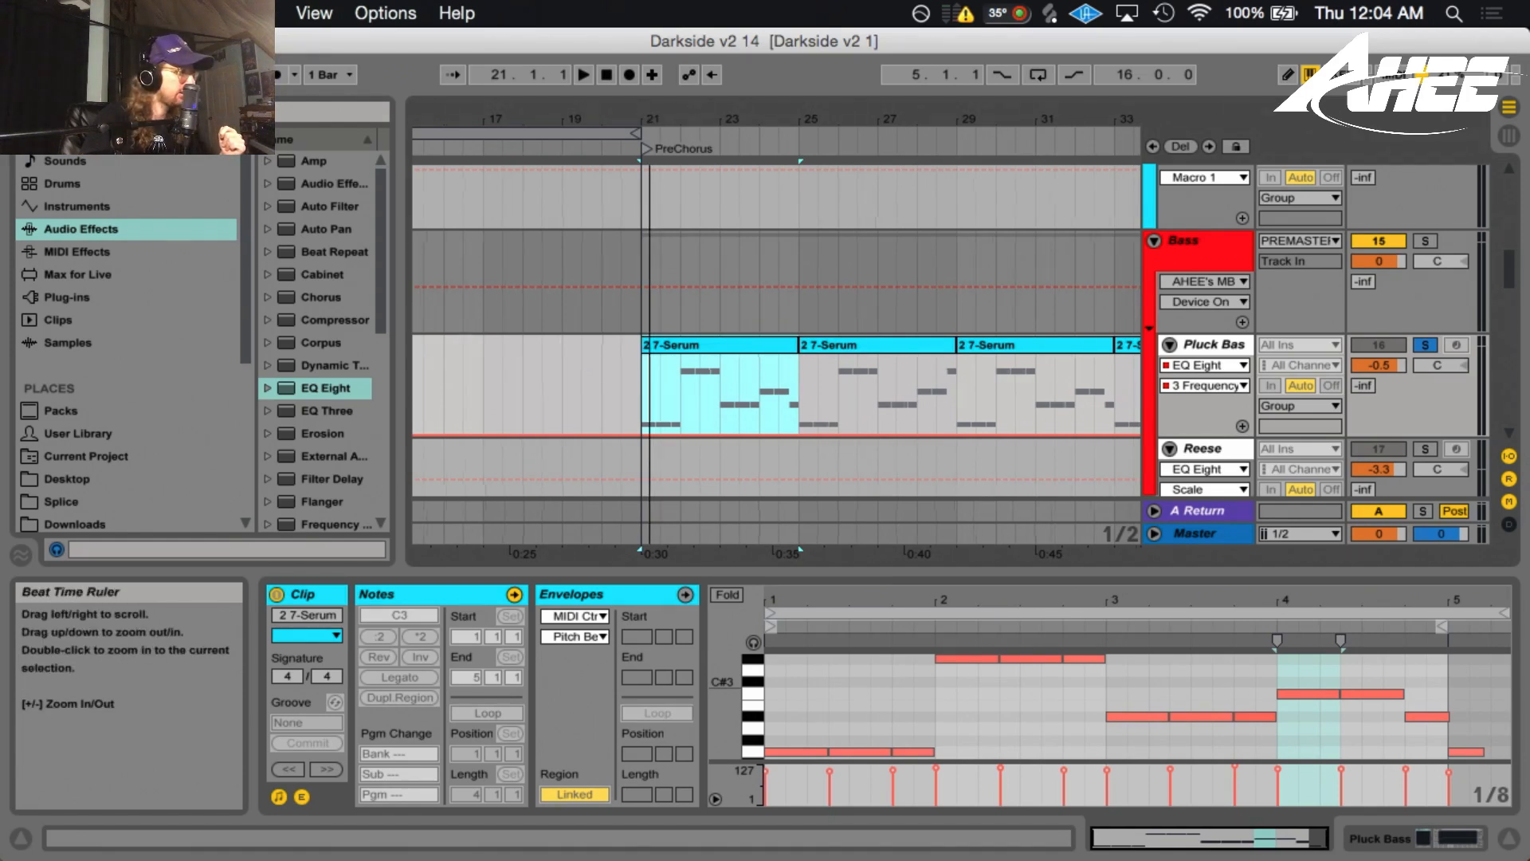
left_click_drag(655, 141, 655, 130)
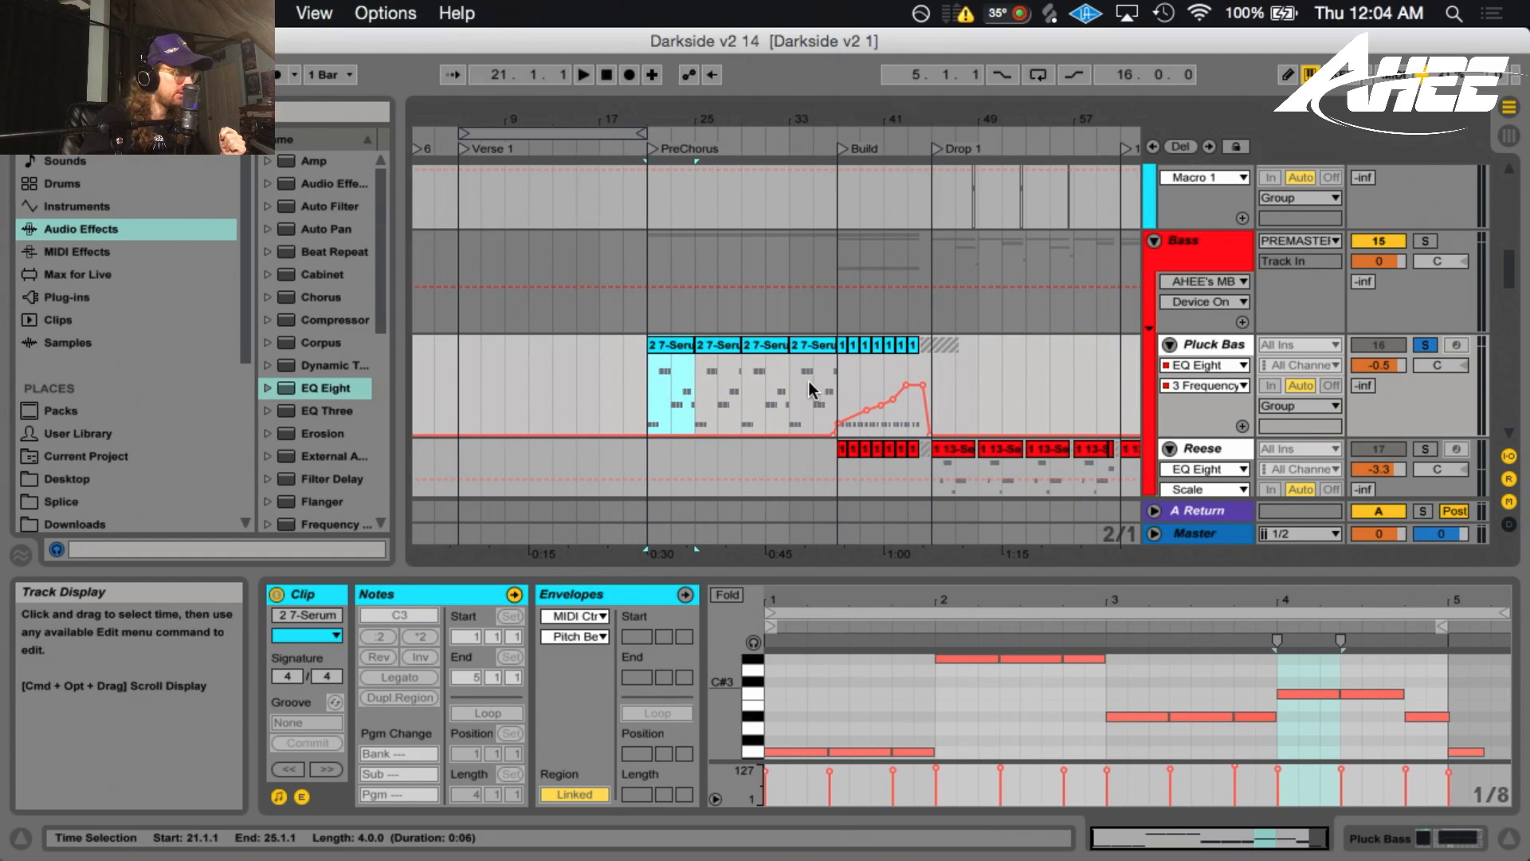
scroll(813, 381, "up", 10)
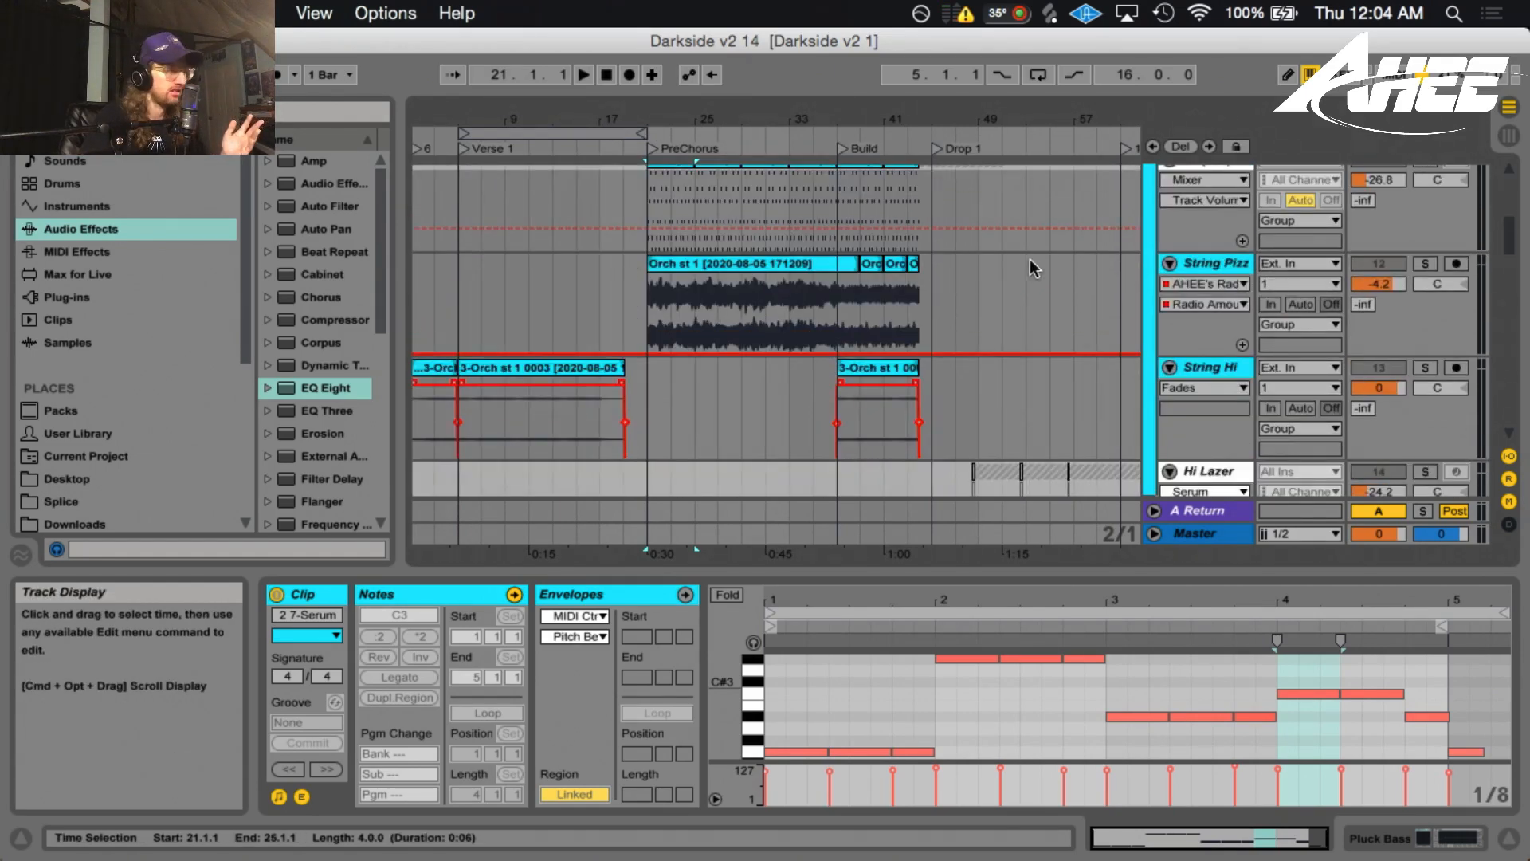
left_click(1425, 263)
scroll(1116, 343, "up", 5)
scroll(1117, 343, "down", 4)
scroll(1118, 346, "up", 3)
left_click(1424, 307)
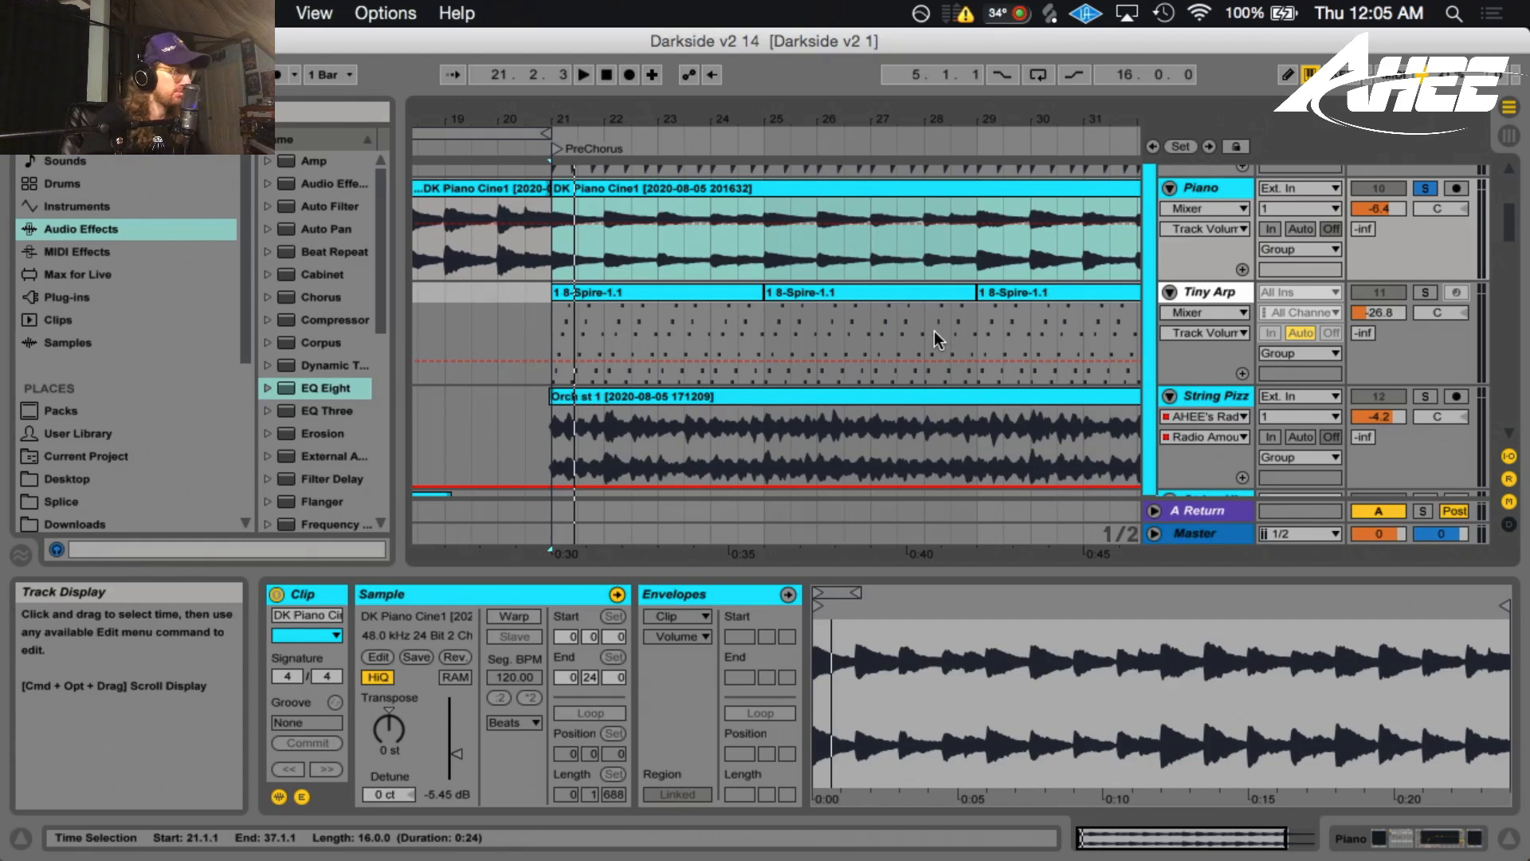
Play the Darkside Piano Midi clip's chord notes from bar 21 and stop playback in bar 24
scroll(934, 331, "up", 3)
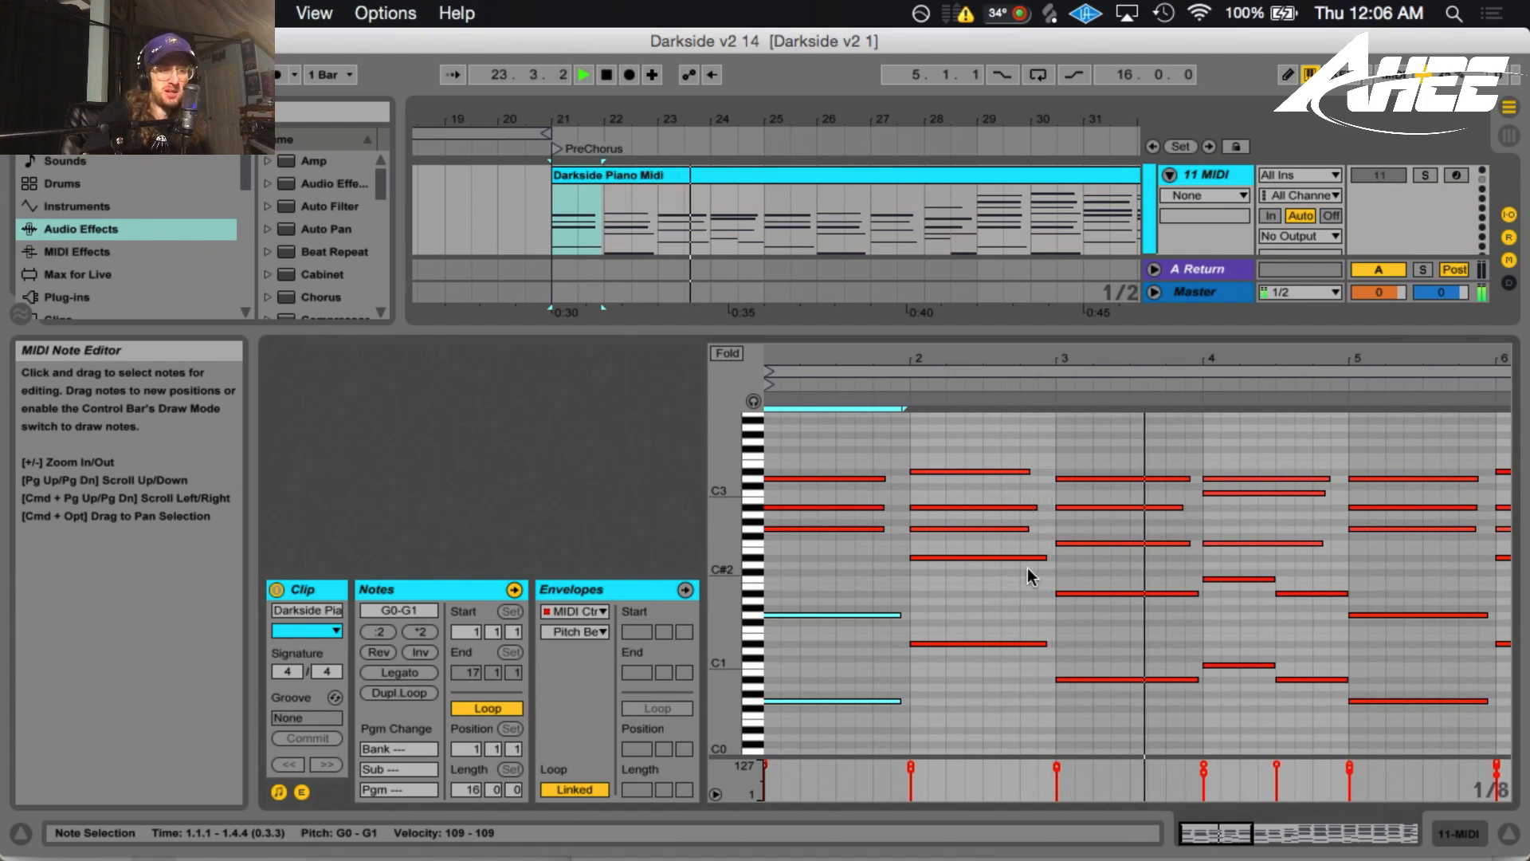
key("space")
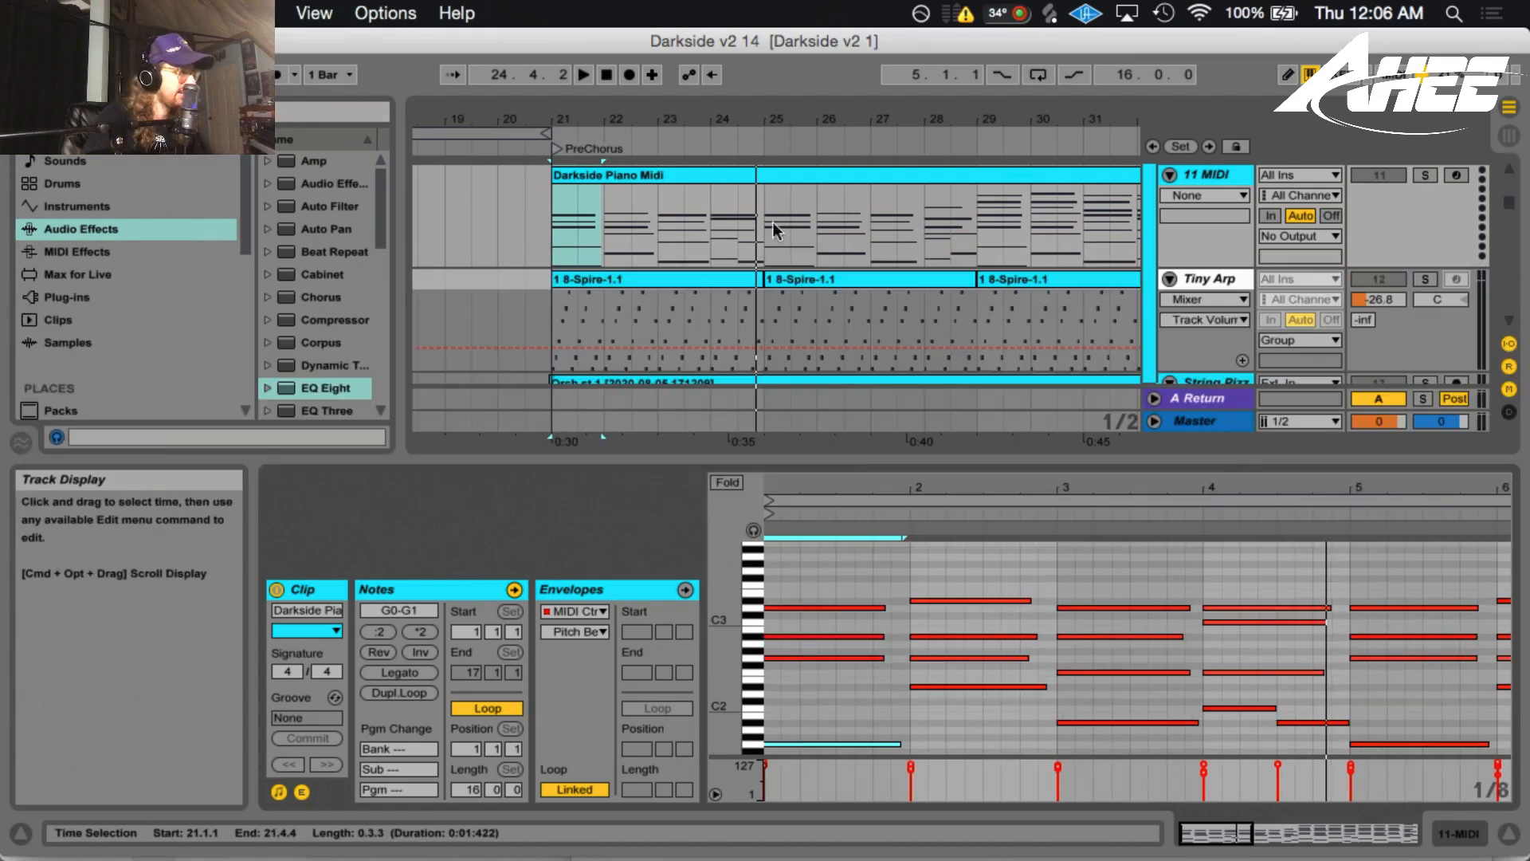
Play the Darkside Piano Midi clip from bar 25 and from bar 28, and select the bar 28 chord notes in the clip
left_click(763, 236)
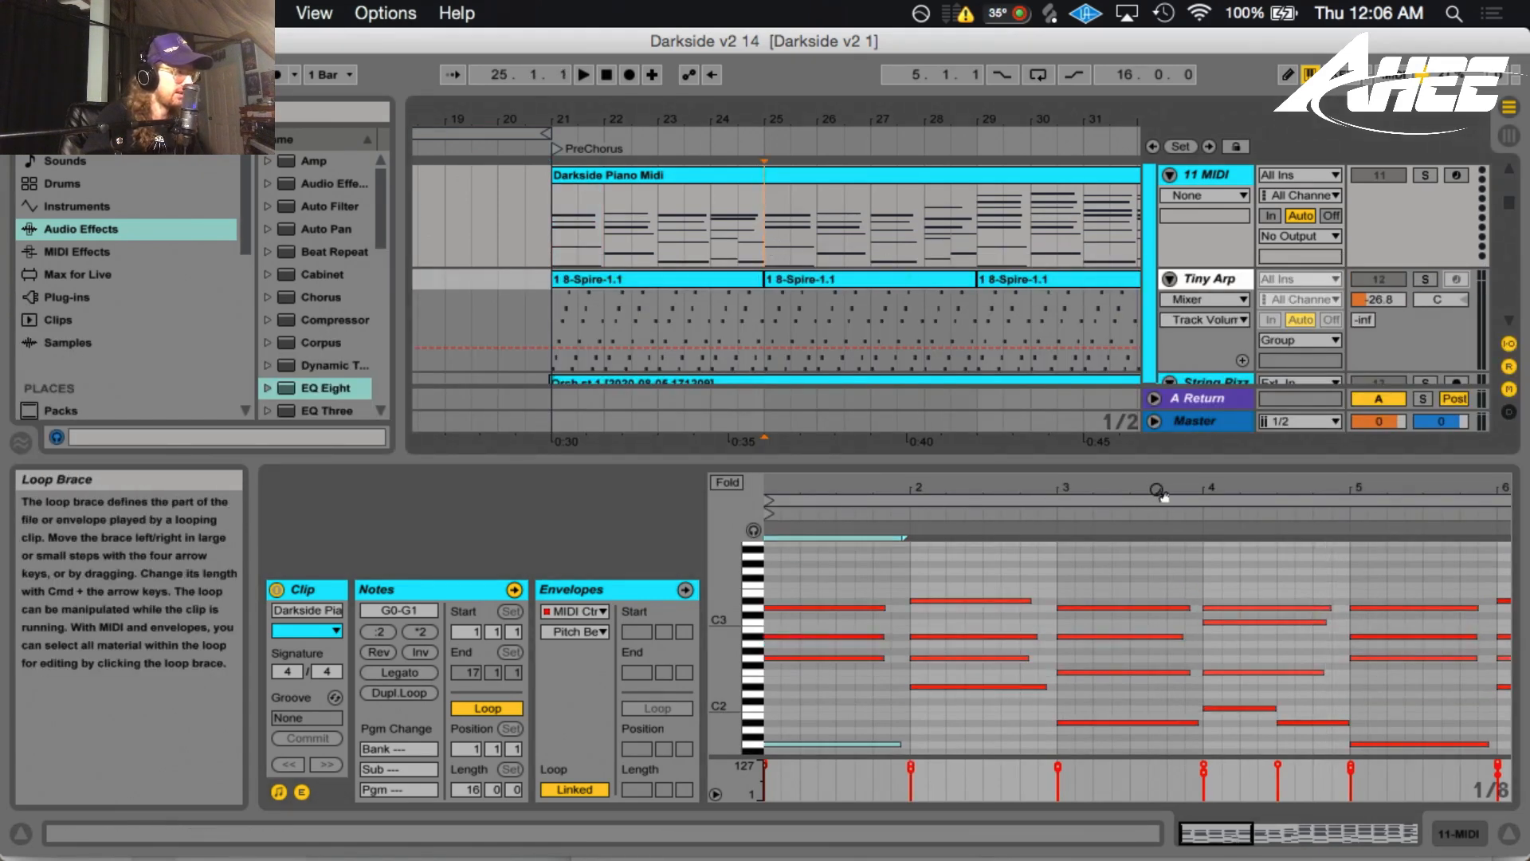
key("space")
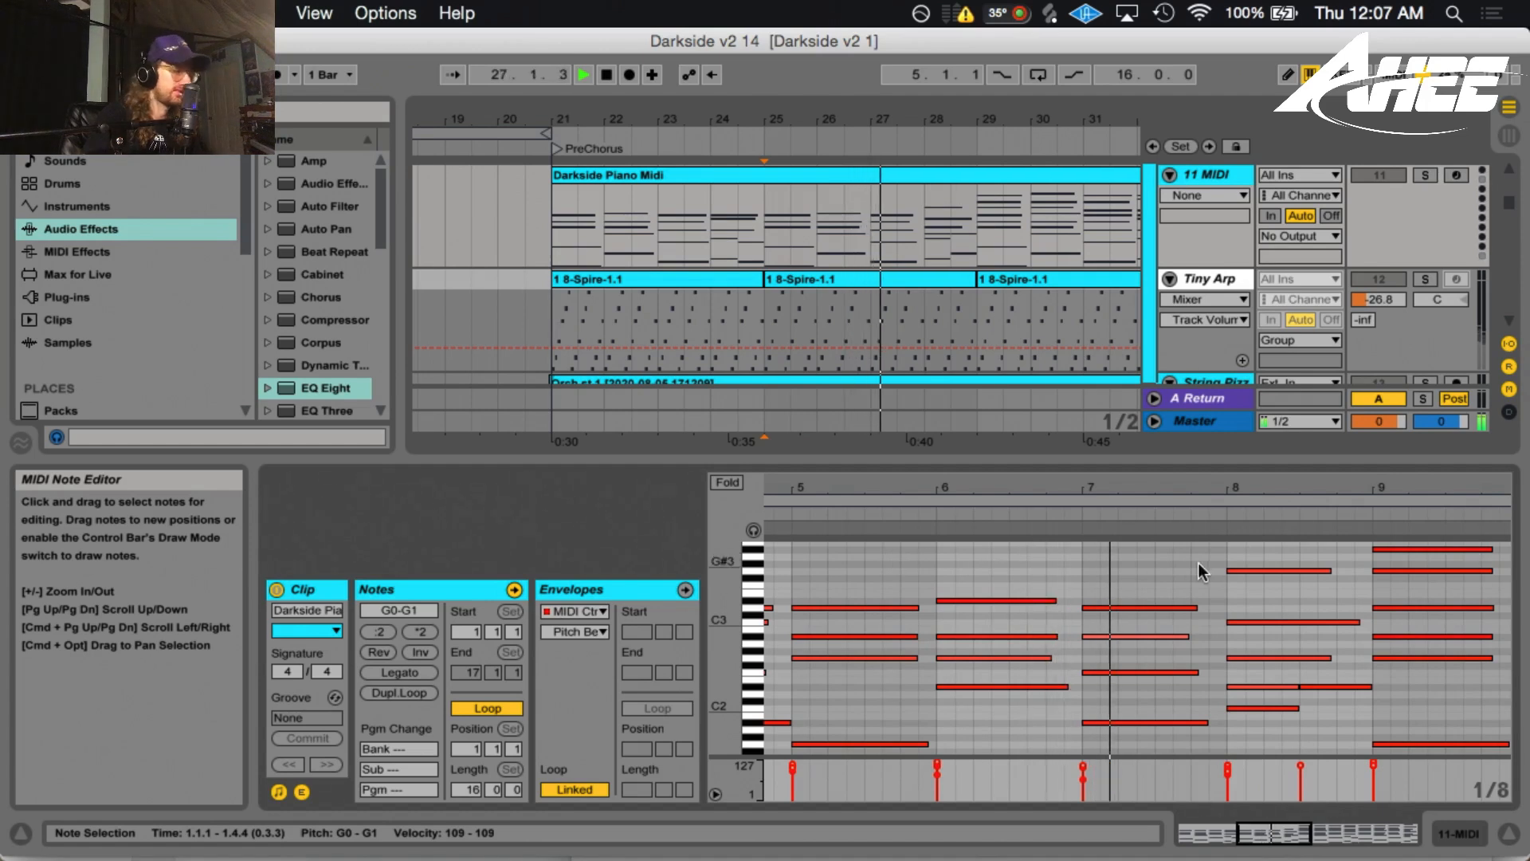
left_click(923, 231)
key("space")
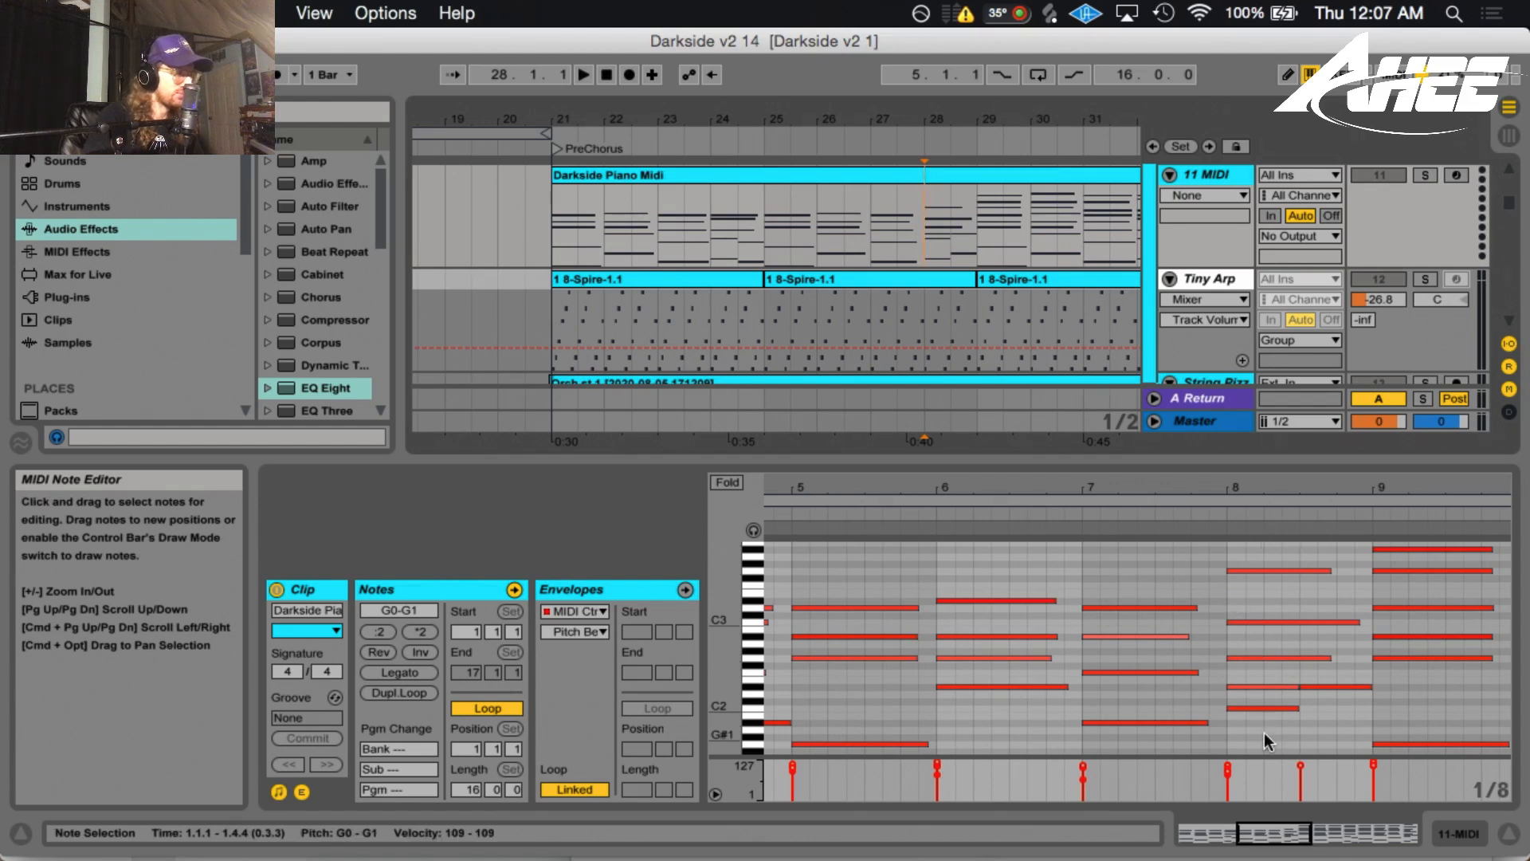
left_click_drag(1240, 733, 1241, 553)
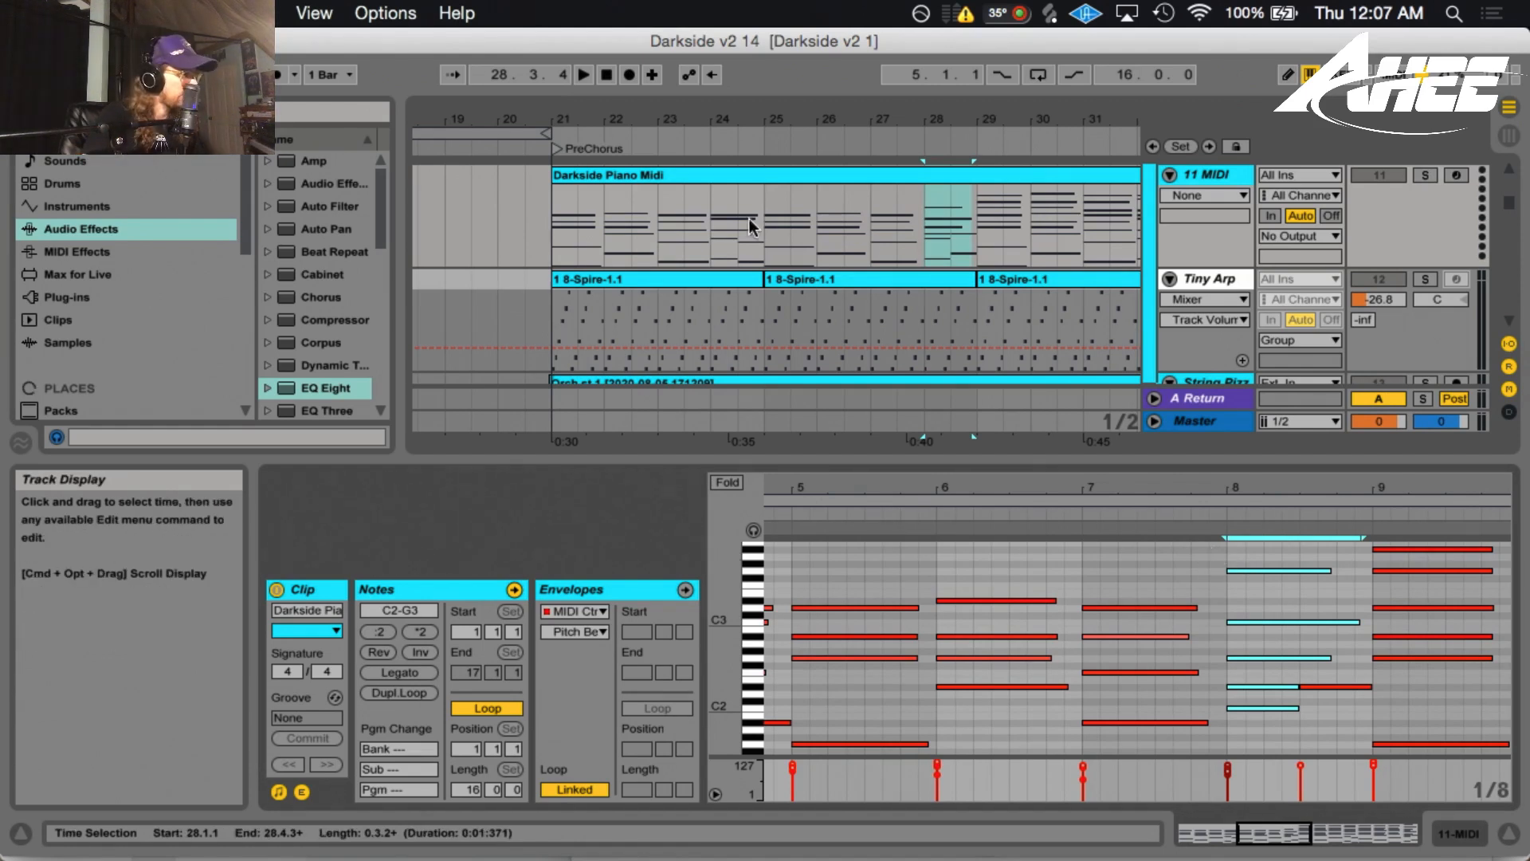
Show the notes of the Pluck Bass clip at bar 21 and of the Darkside Piano Midi clip to compare them
left_click(725, 170)
scroll(869, 274, "down", 4)
scroll(872, 291, "down", 5)
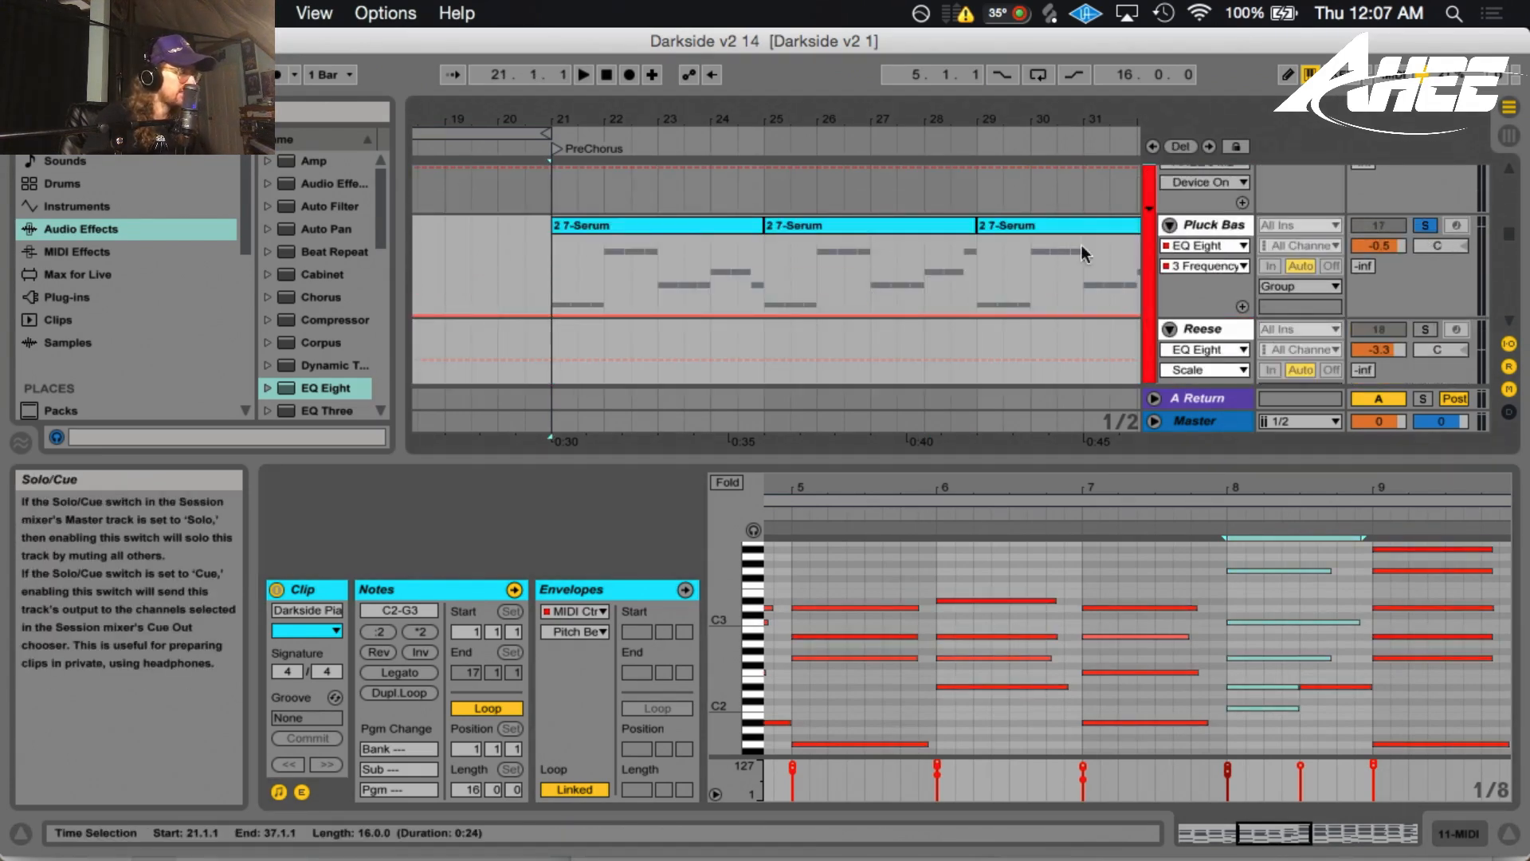
left_click(717, 225)
scroll(920, 282, "up", 5)
scroll(920, 282, "up", 4)
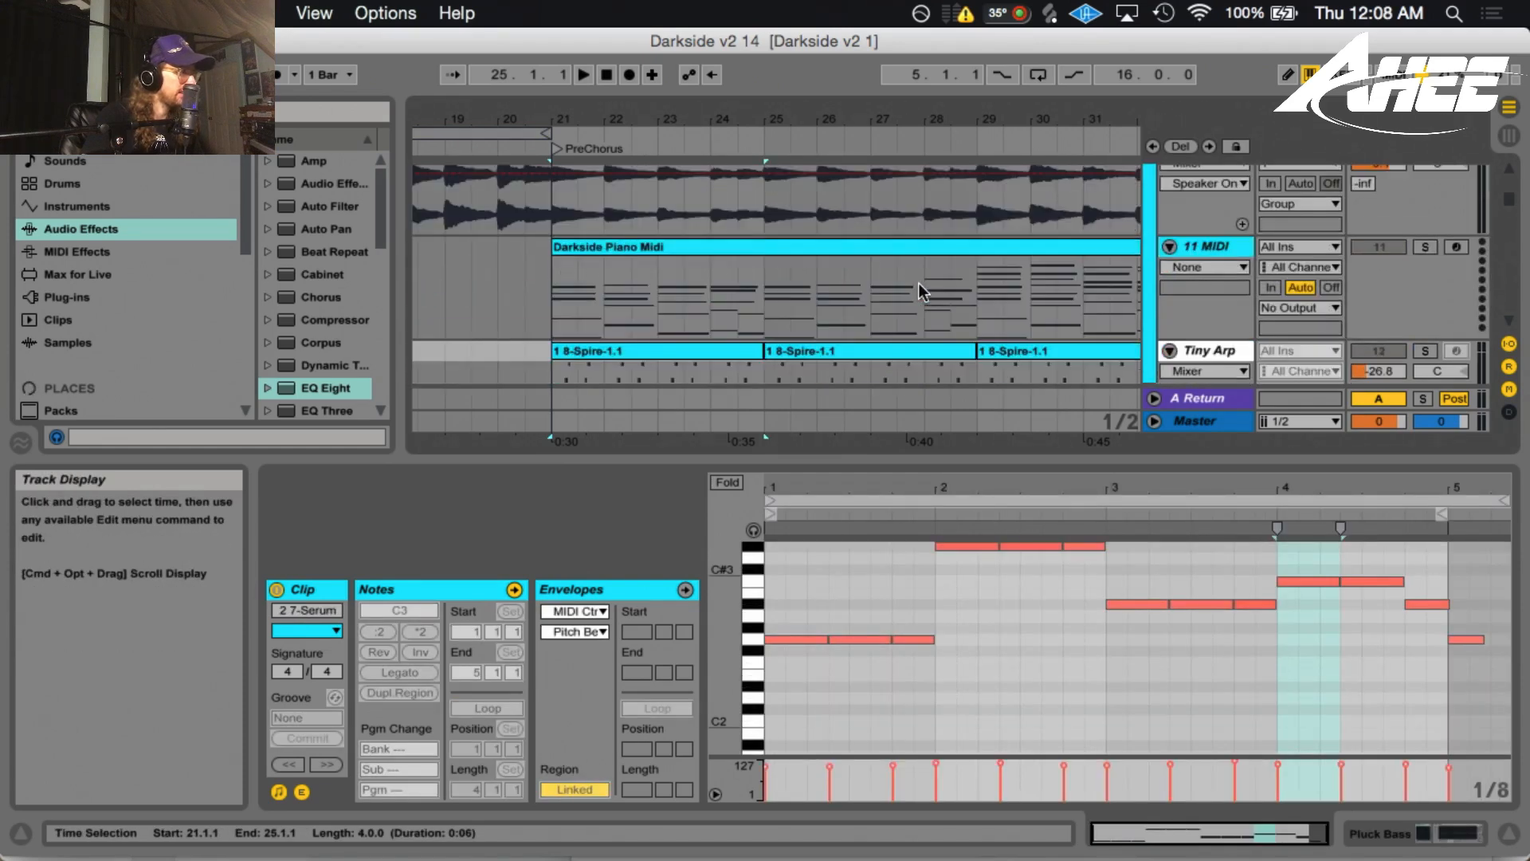
left_click(976, 285)
left_click(878, 244)
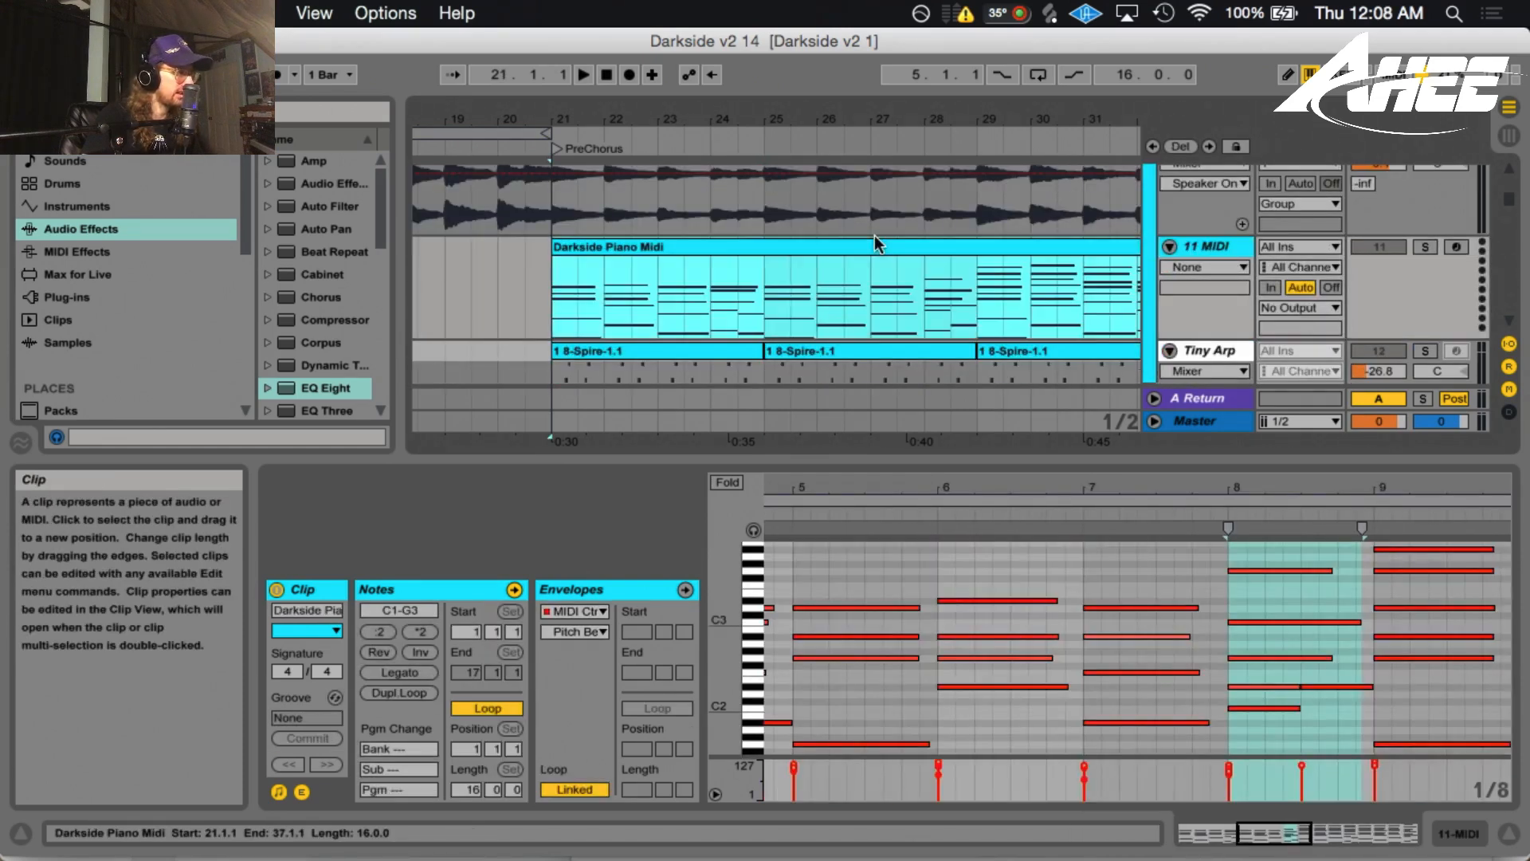
Solo the 11 MIDI track and show nearly the whole Darkside Piano Midi clip in the note editor
left_click(1426, 248)
scroll(705, 231, "down", 1)
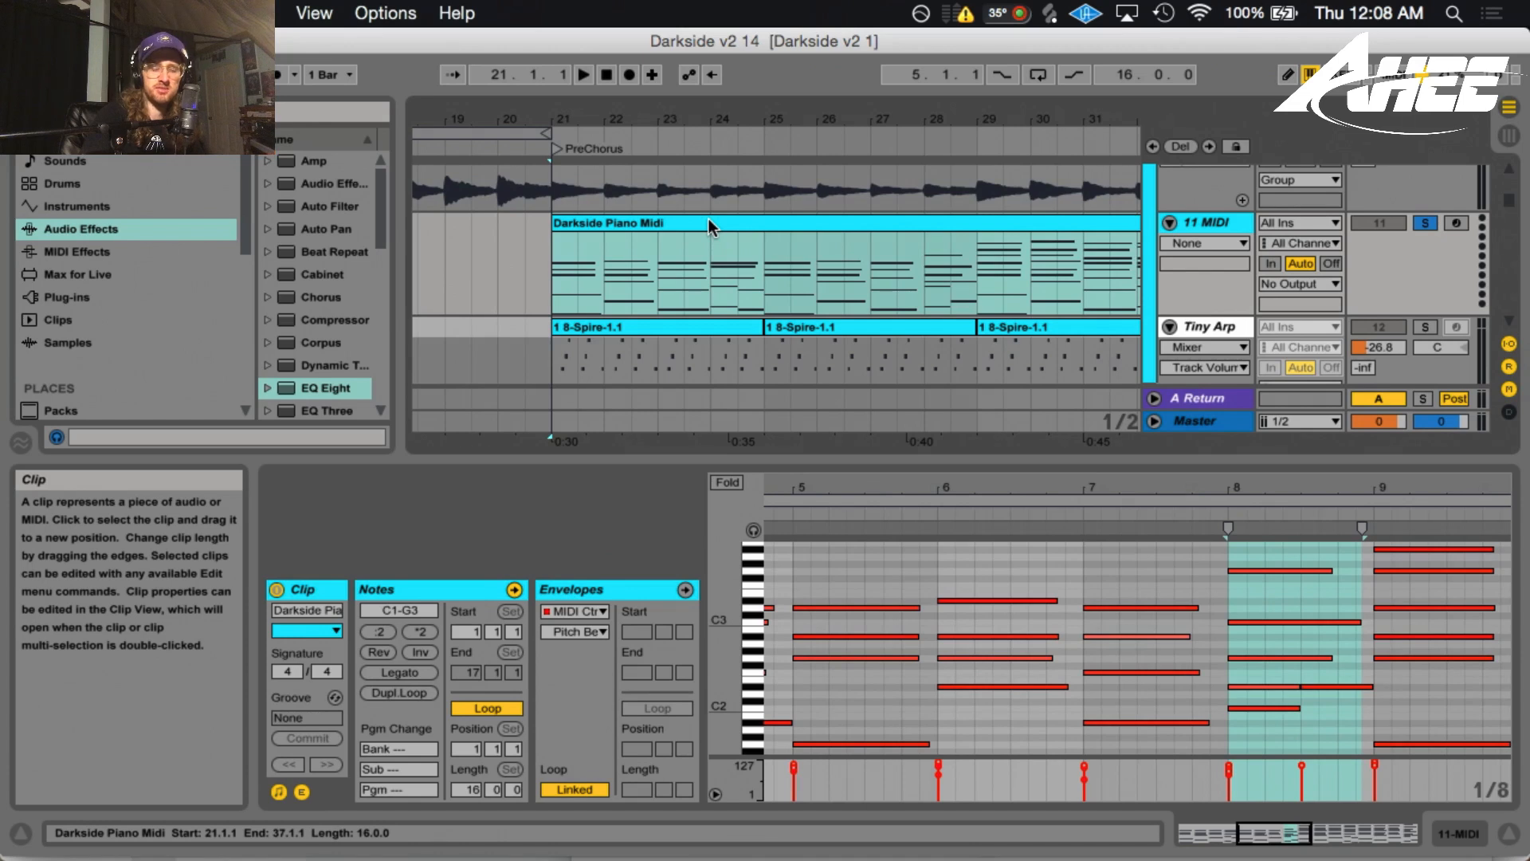
left_click_drag(921, 488, 1002, 423)
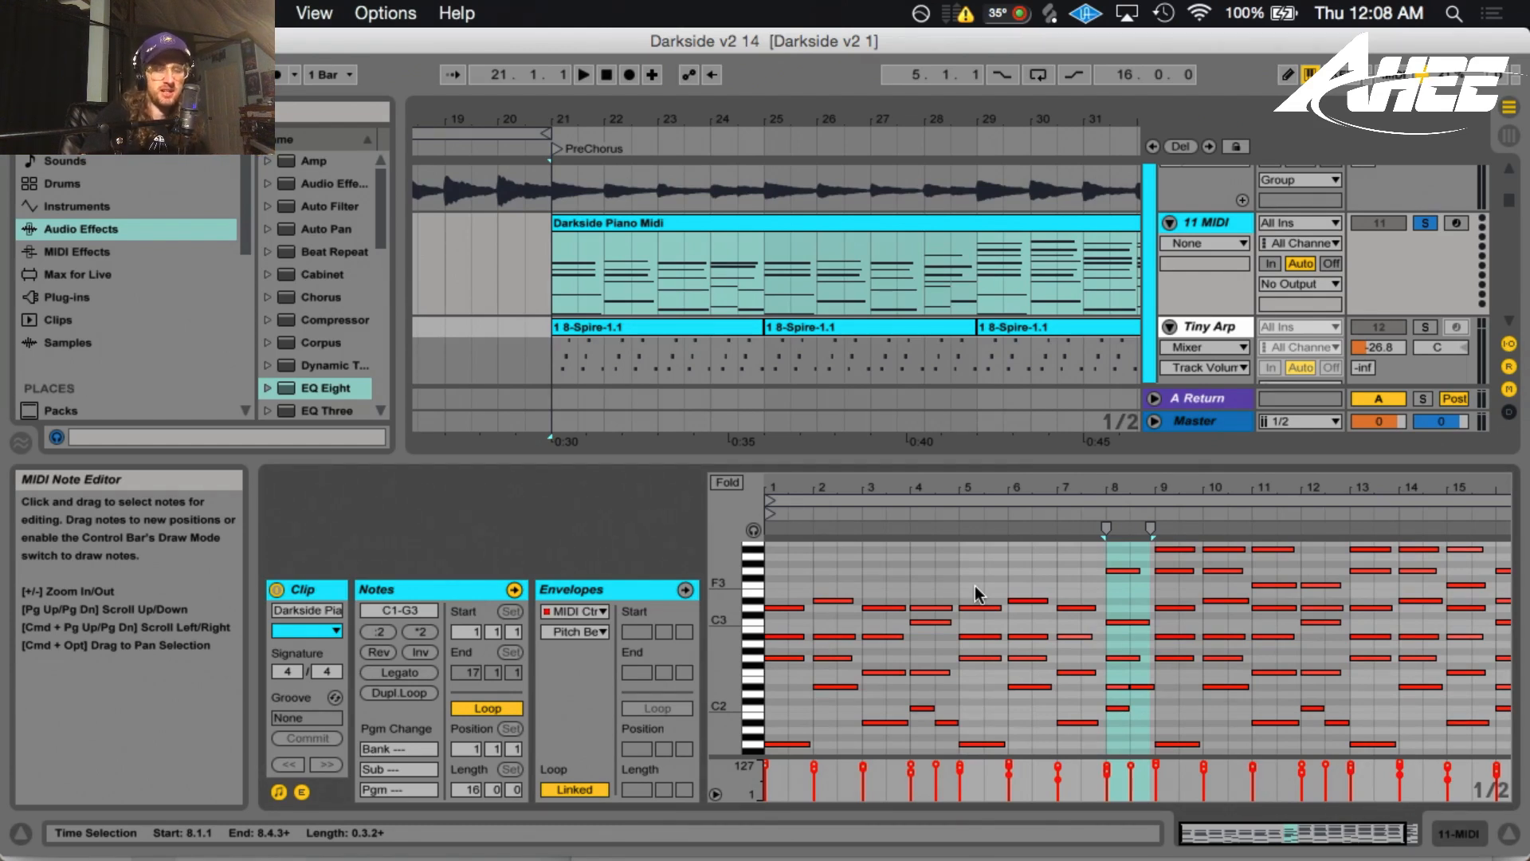
Solo the Aleesia Vox group, play the vocals in the PreChorus, and stop playback in bar 29
left_click_drag(630, 119, 626, 80)
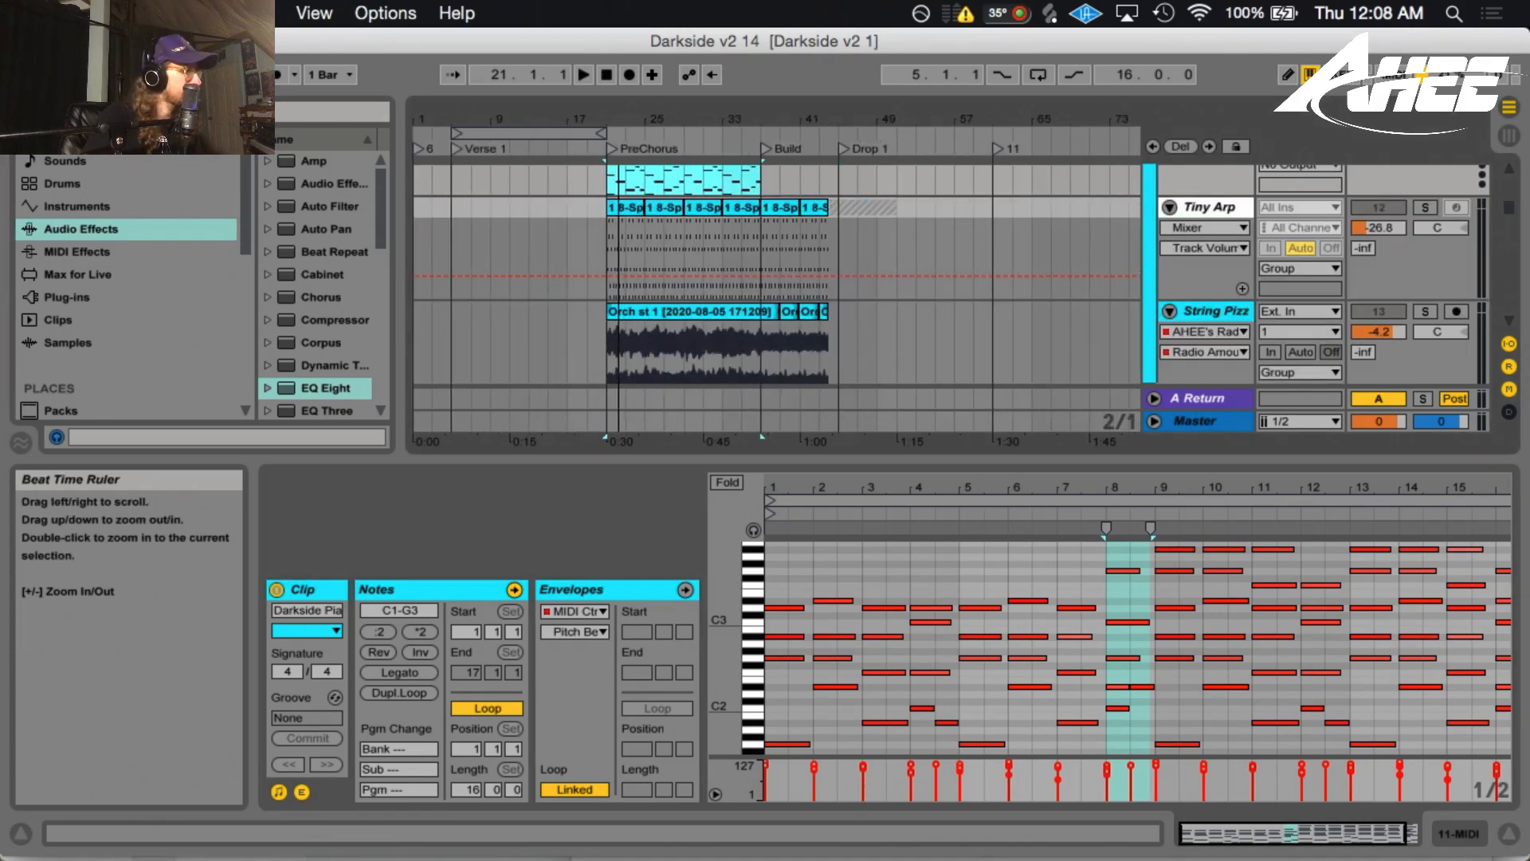
scroll(561, 359, "down", 15)
scroll(1419, 274, "down", 5)
left_click(1424, 354)
key("space")
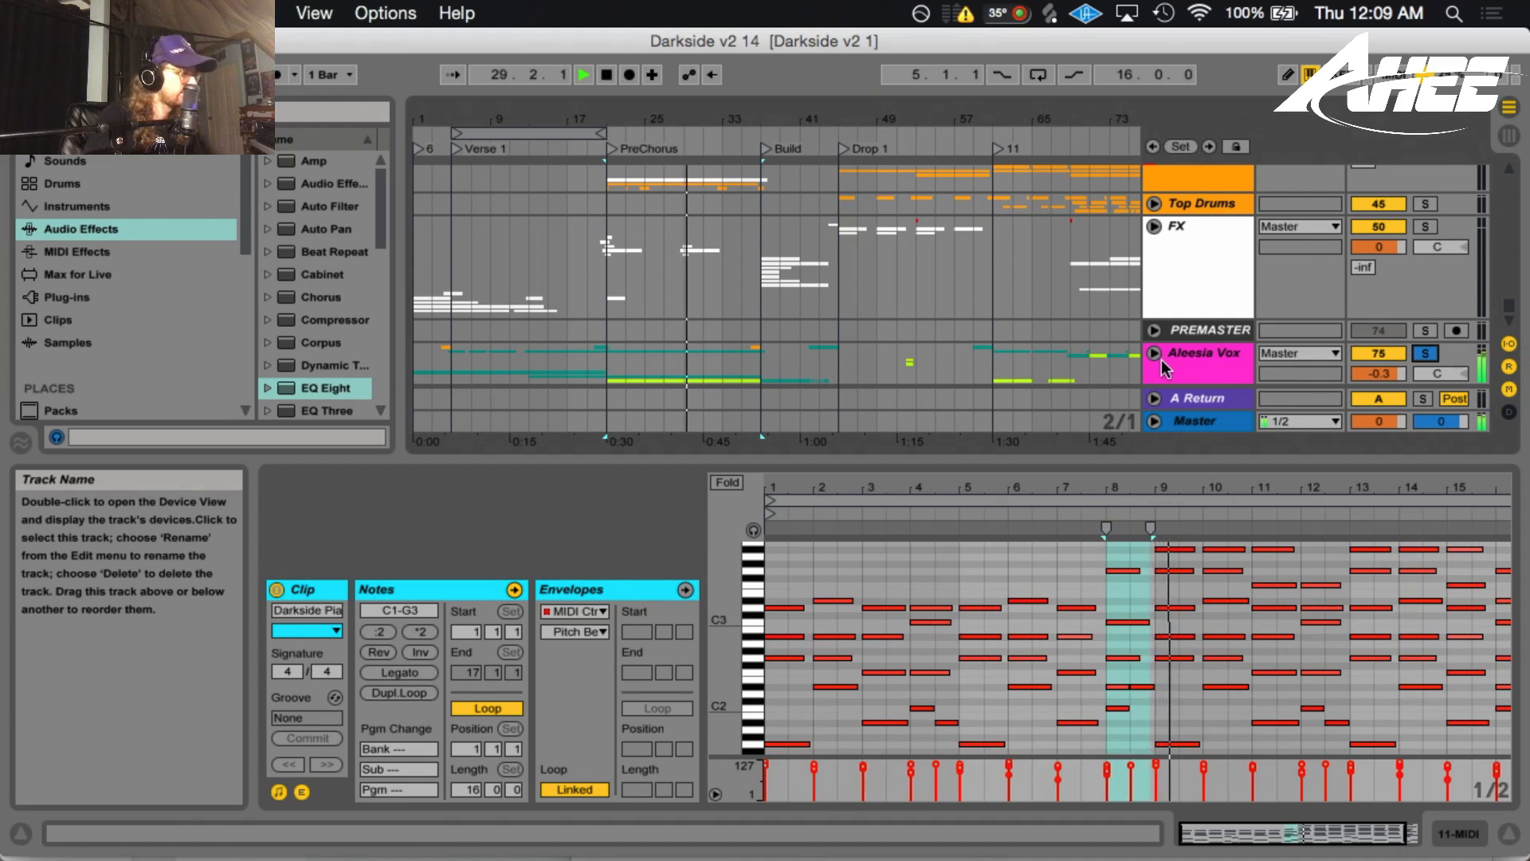
key("space")
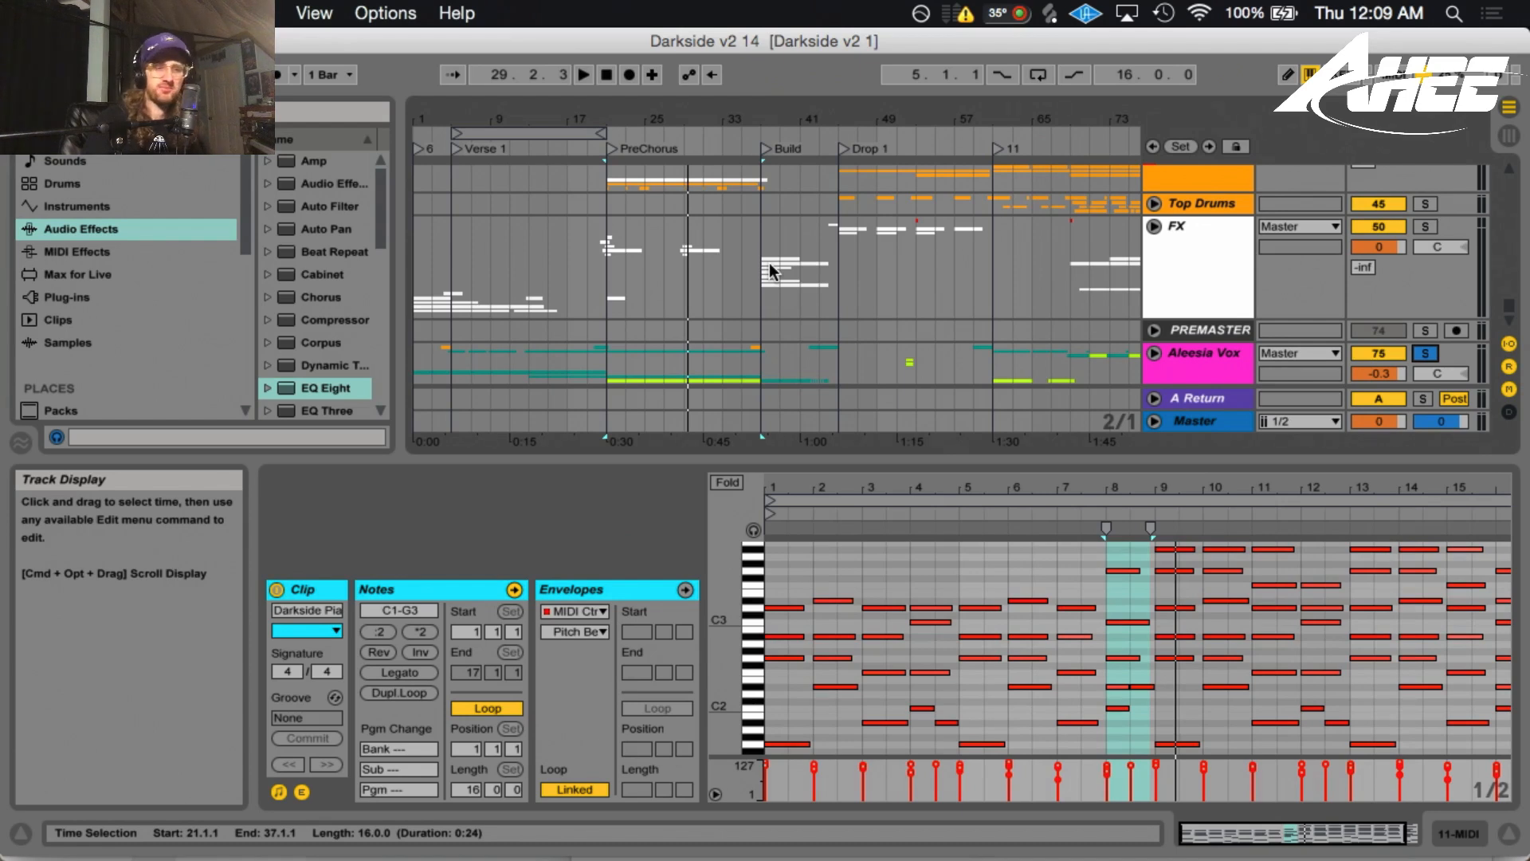
Unsolo the Aleesia Vox group and play the full mix with the Reese track in view from bar 44 into Drop 1, stopping in bar 53
left_click_drag(858, 120, 795, 167)
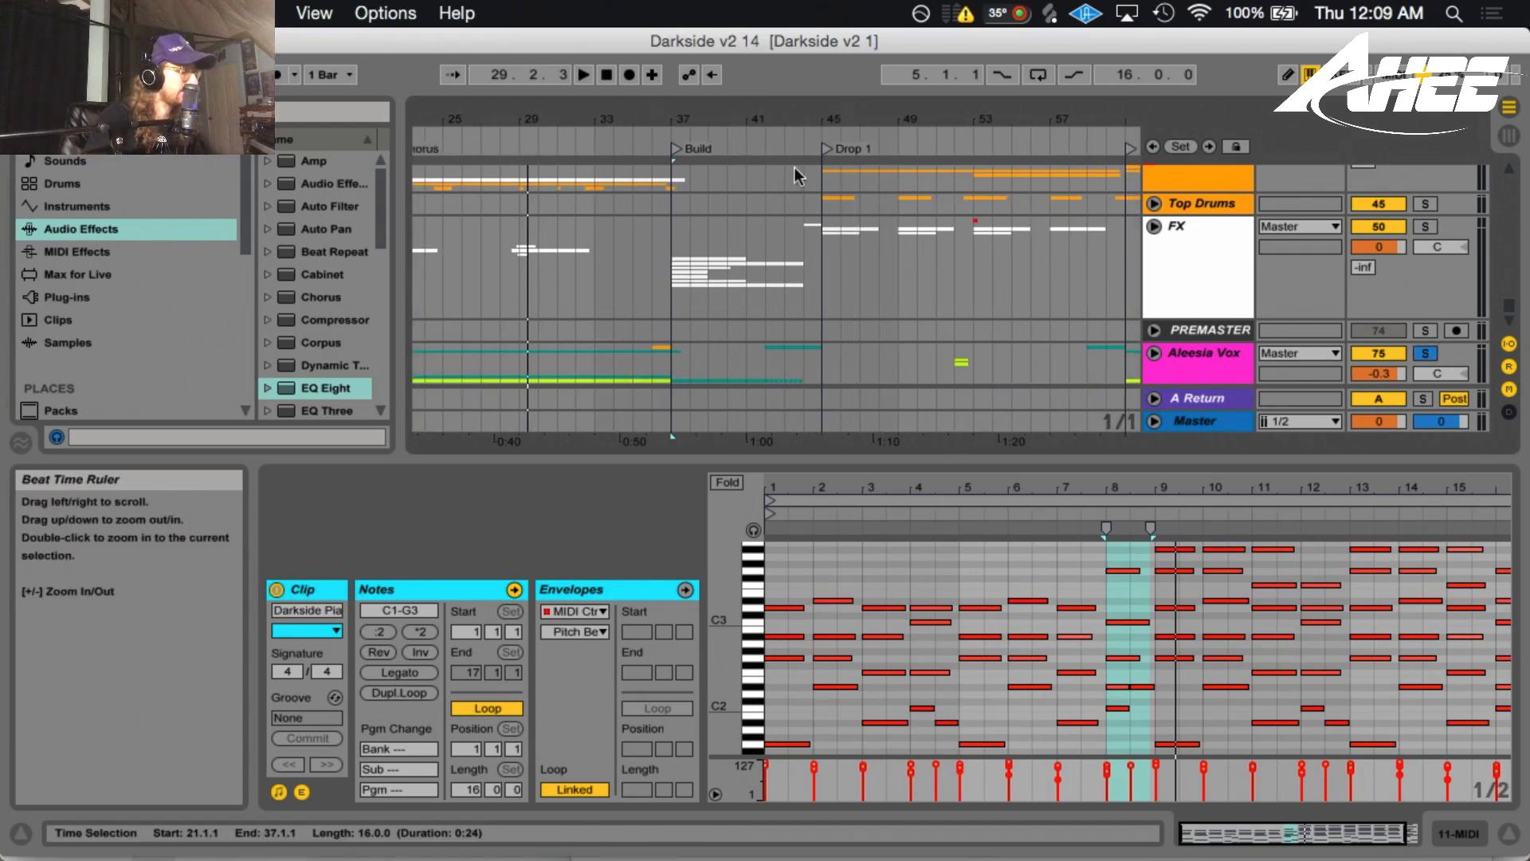
left_click(668, 280)
left_click(1426, 354)
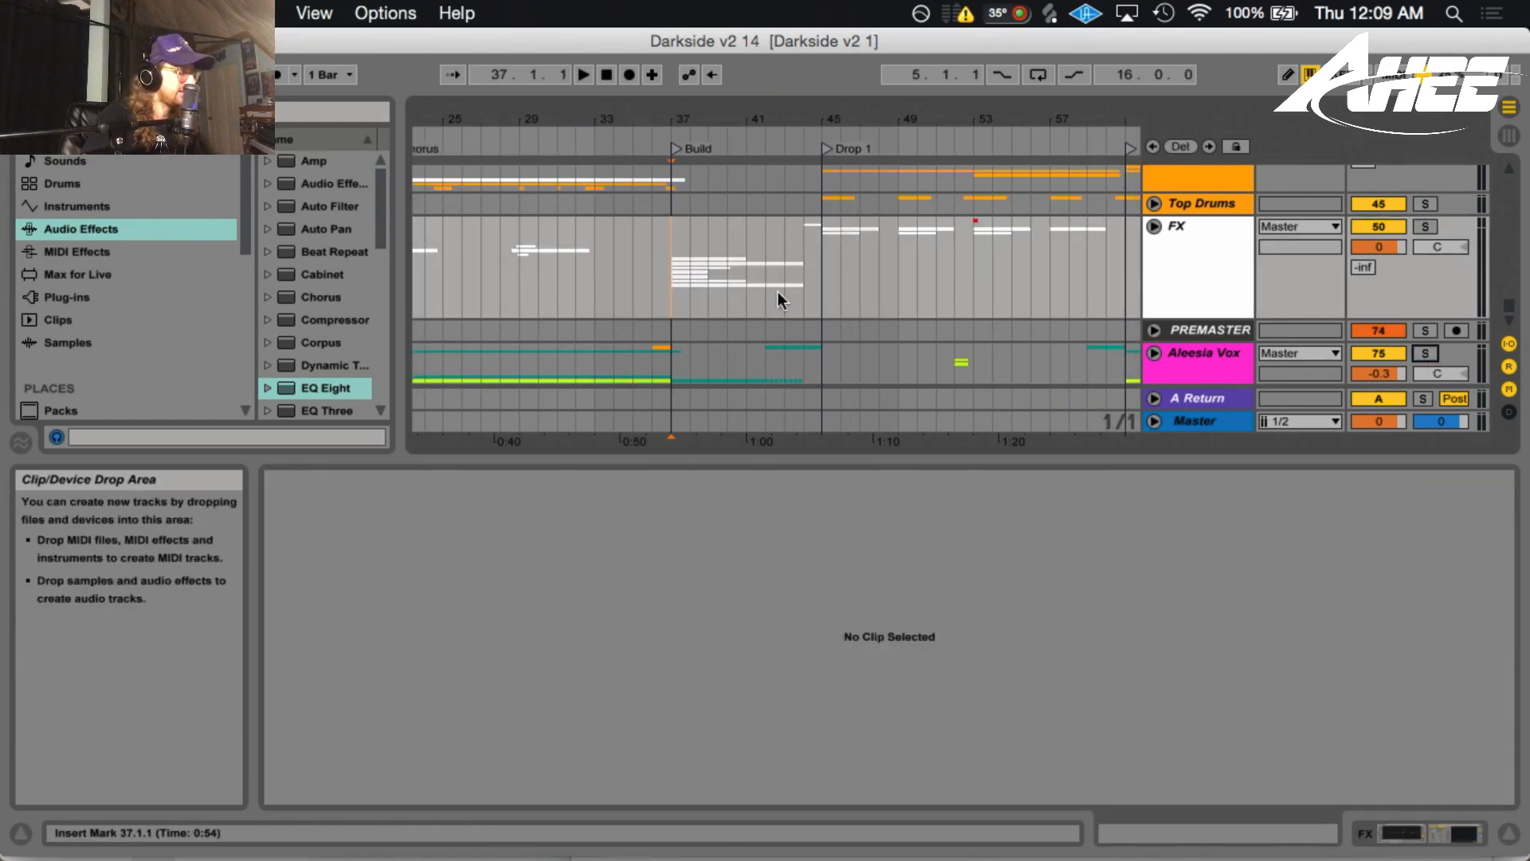
left_click_drag(826, 109, 769, 110)
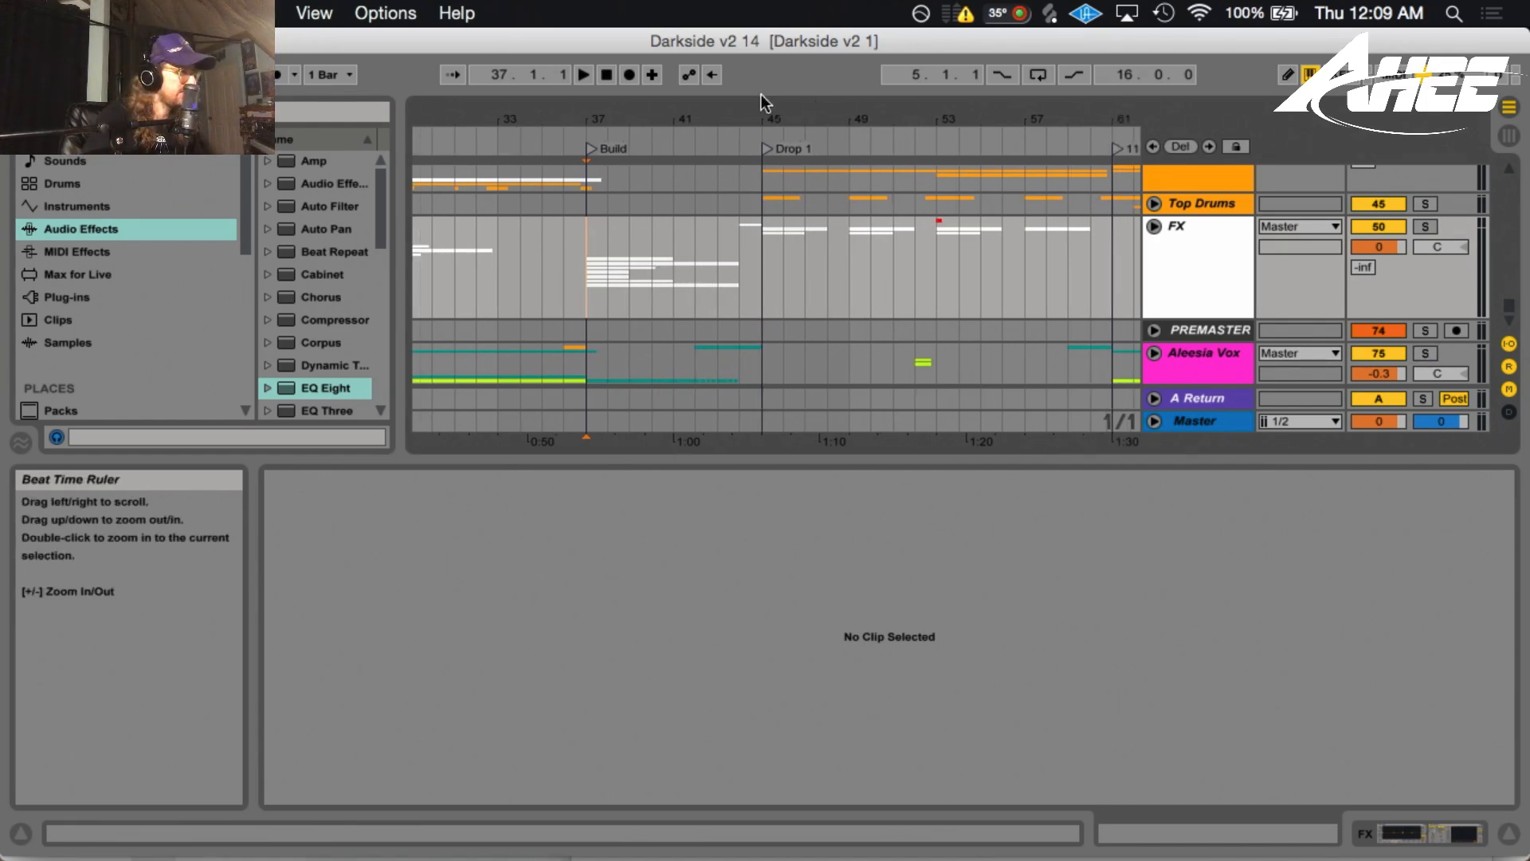
scroll(778, 250, "up", 15)
left_click(752, 355)
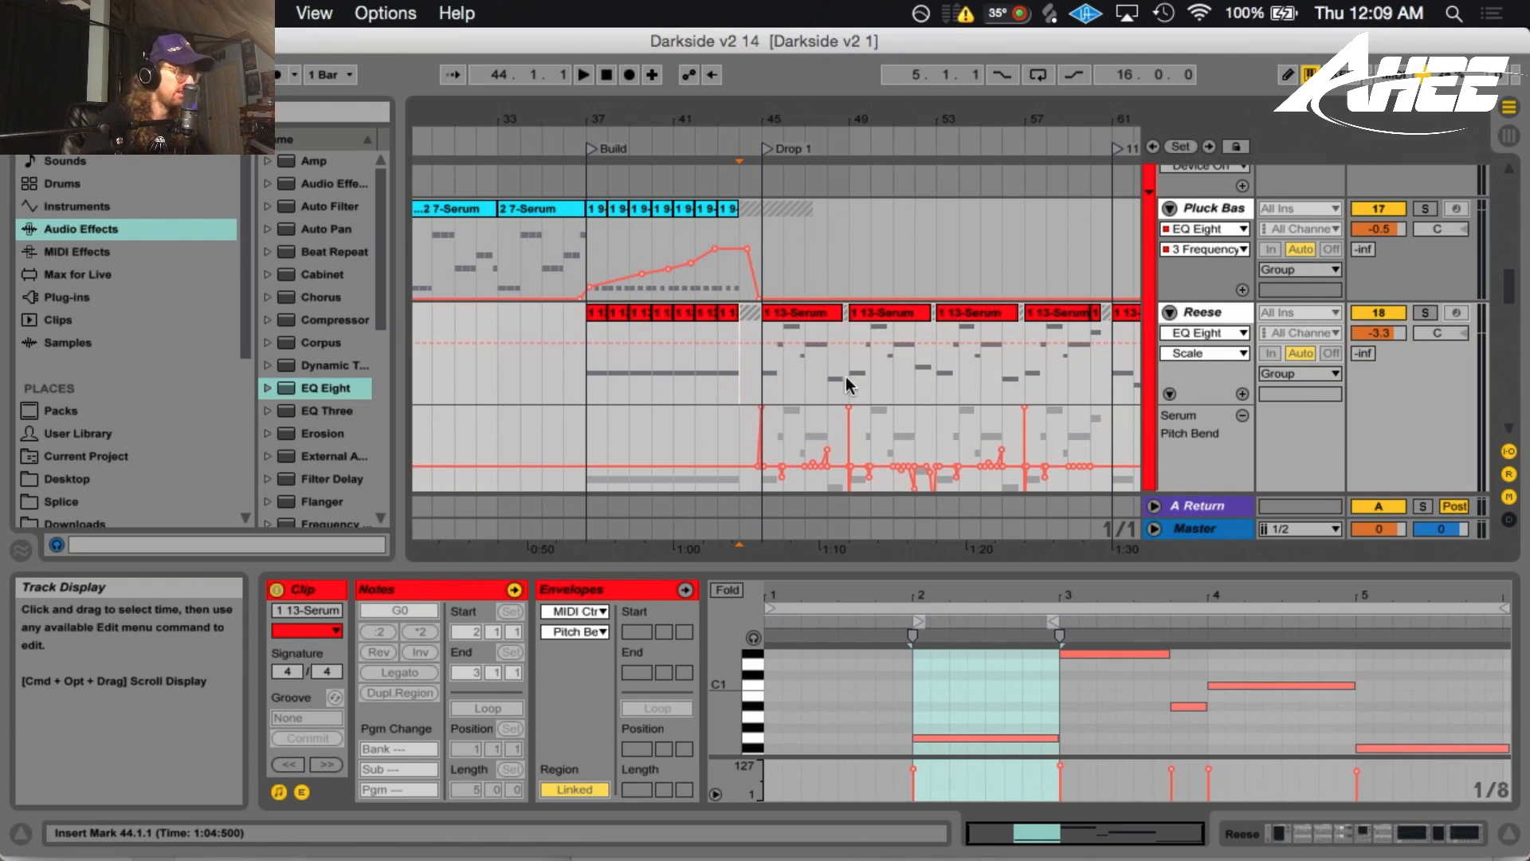
key("space")
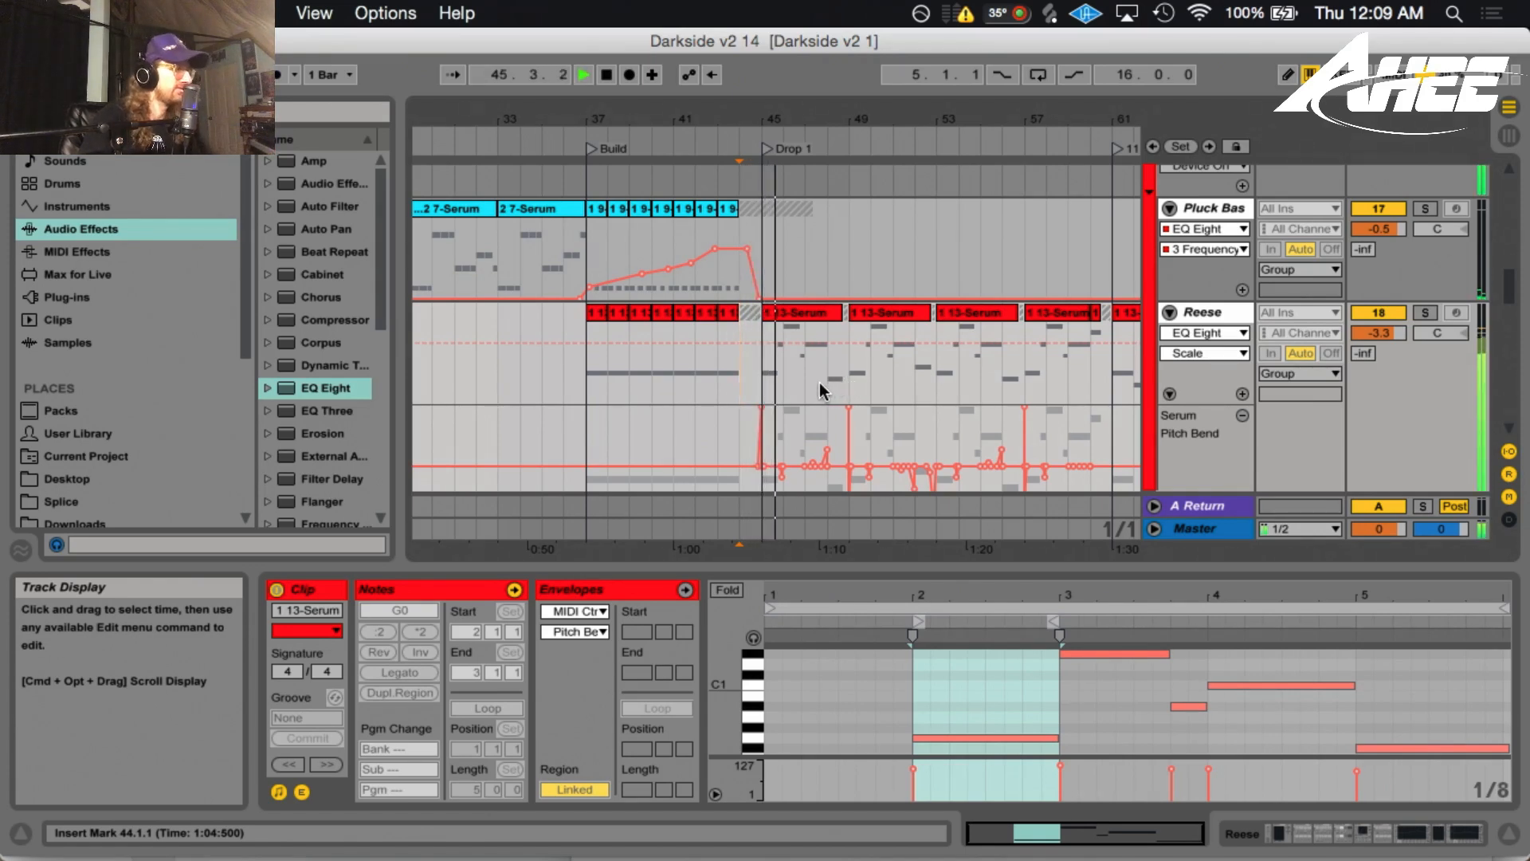
scroll(819, 381, "down", 2)
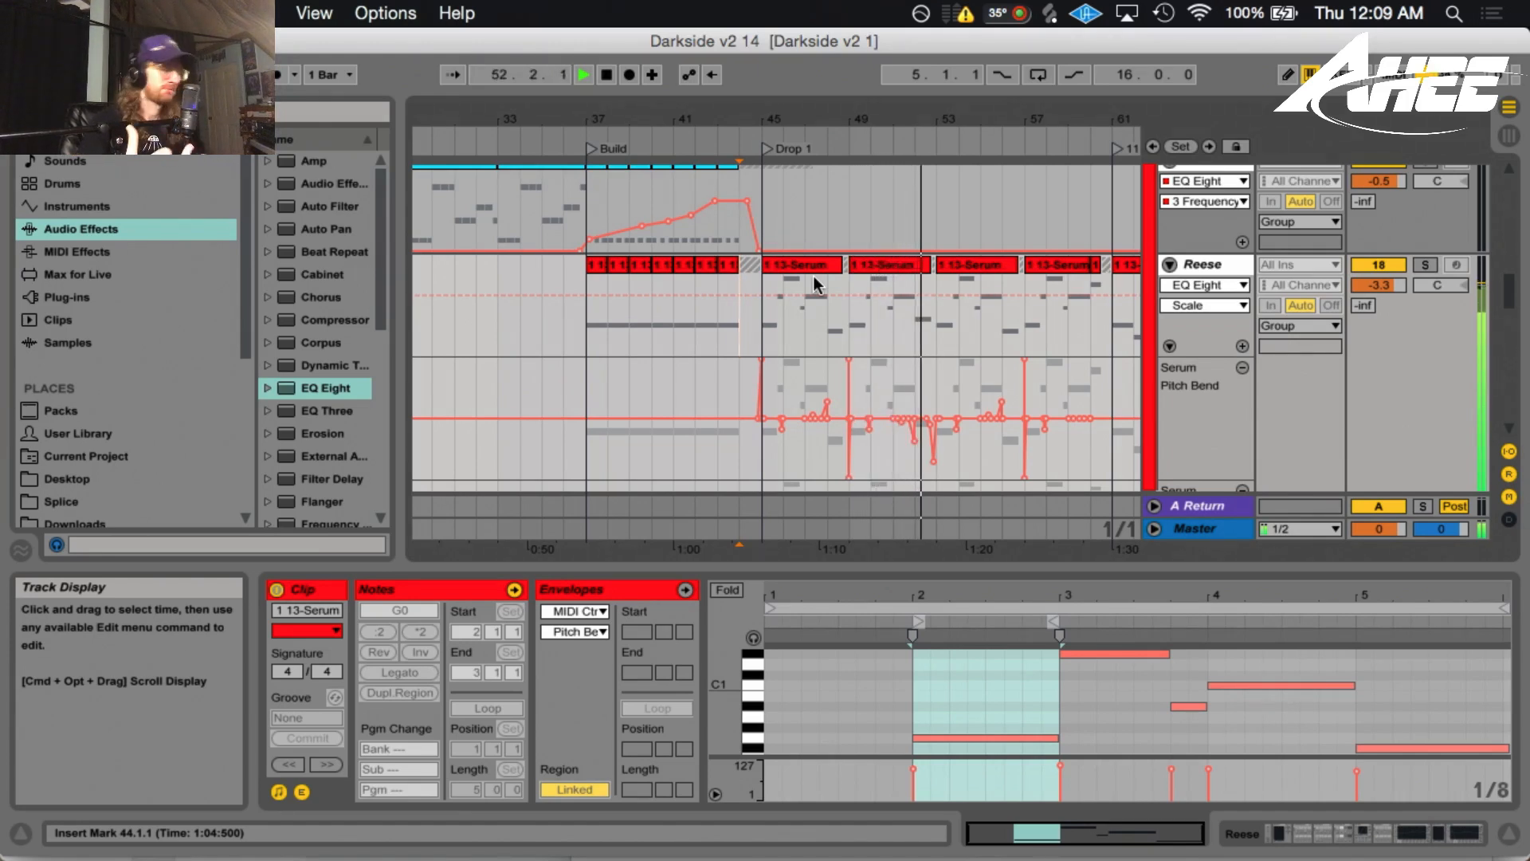
key("space")
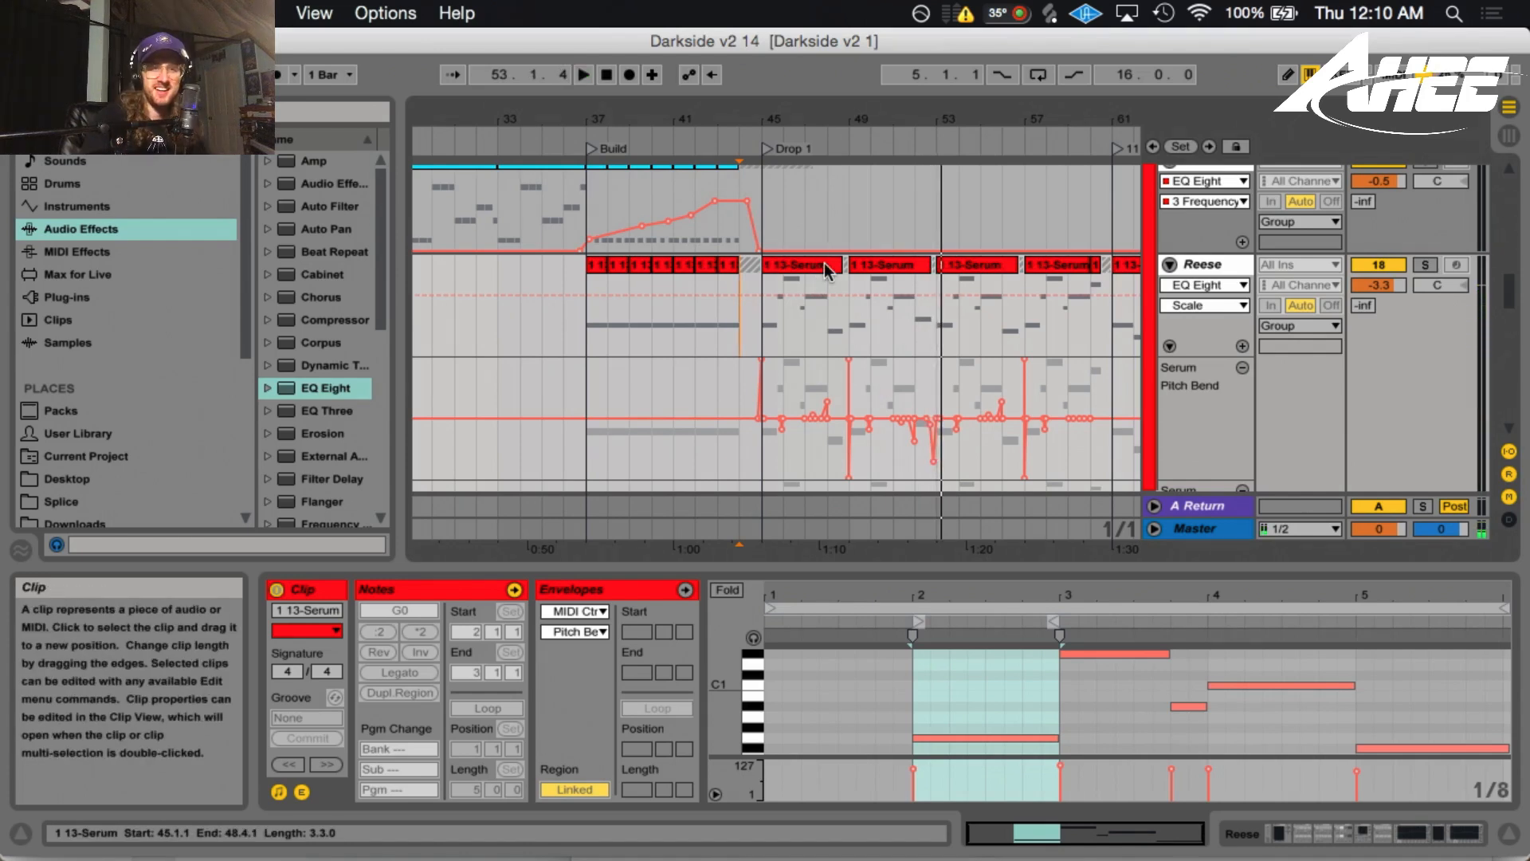
Show the notes of the Reese clip at bar 45 in Drop 1 and enlarge the note editor
left_click(812, 265)
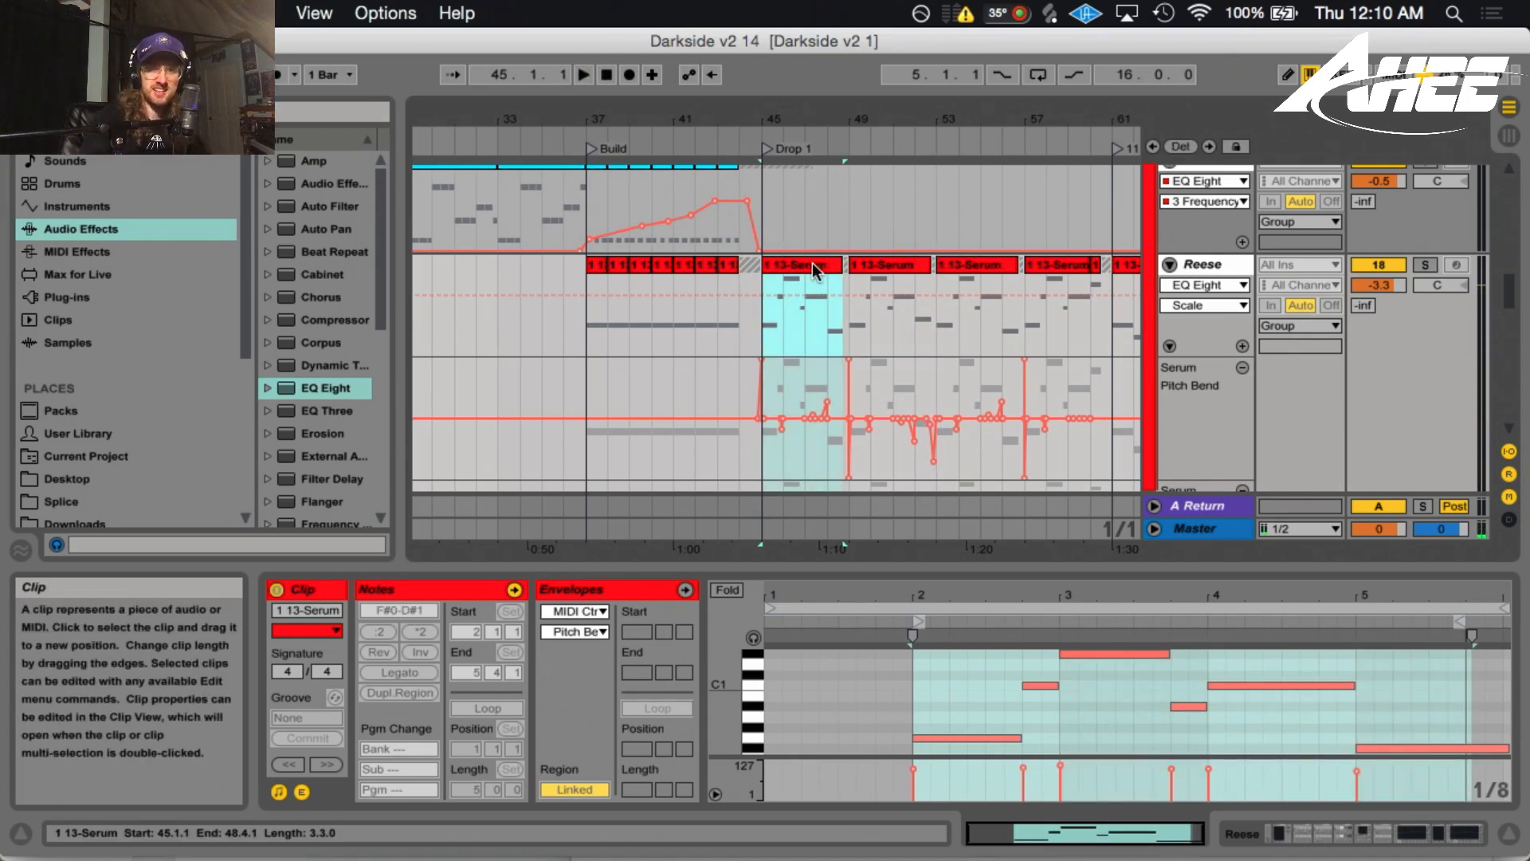
left_click_drag(783, 119, 781, 191)
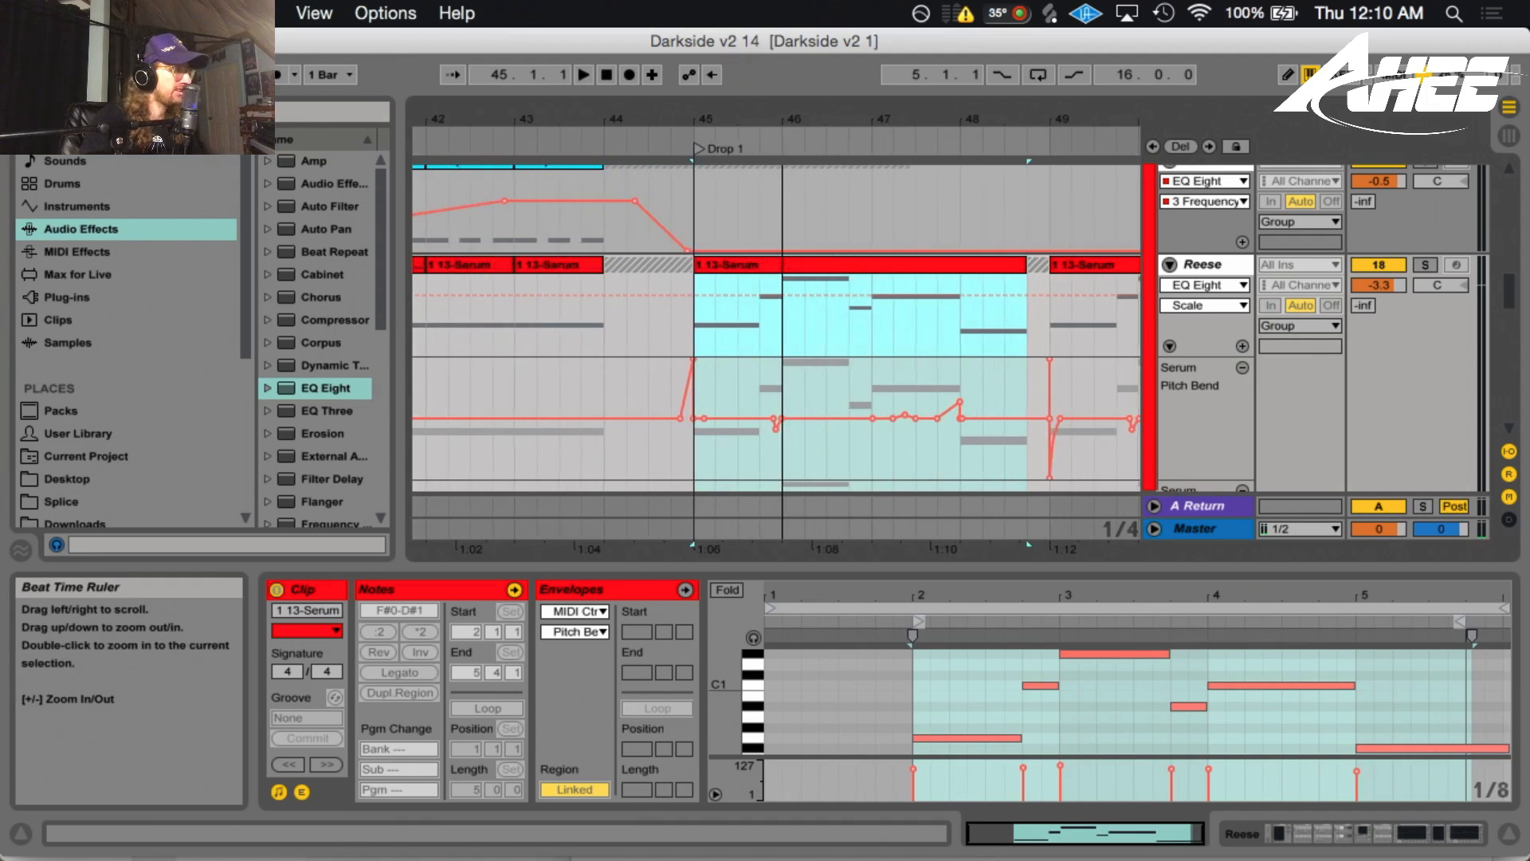
left_click_drag(925, 567, 803, 478)
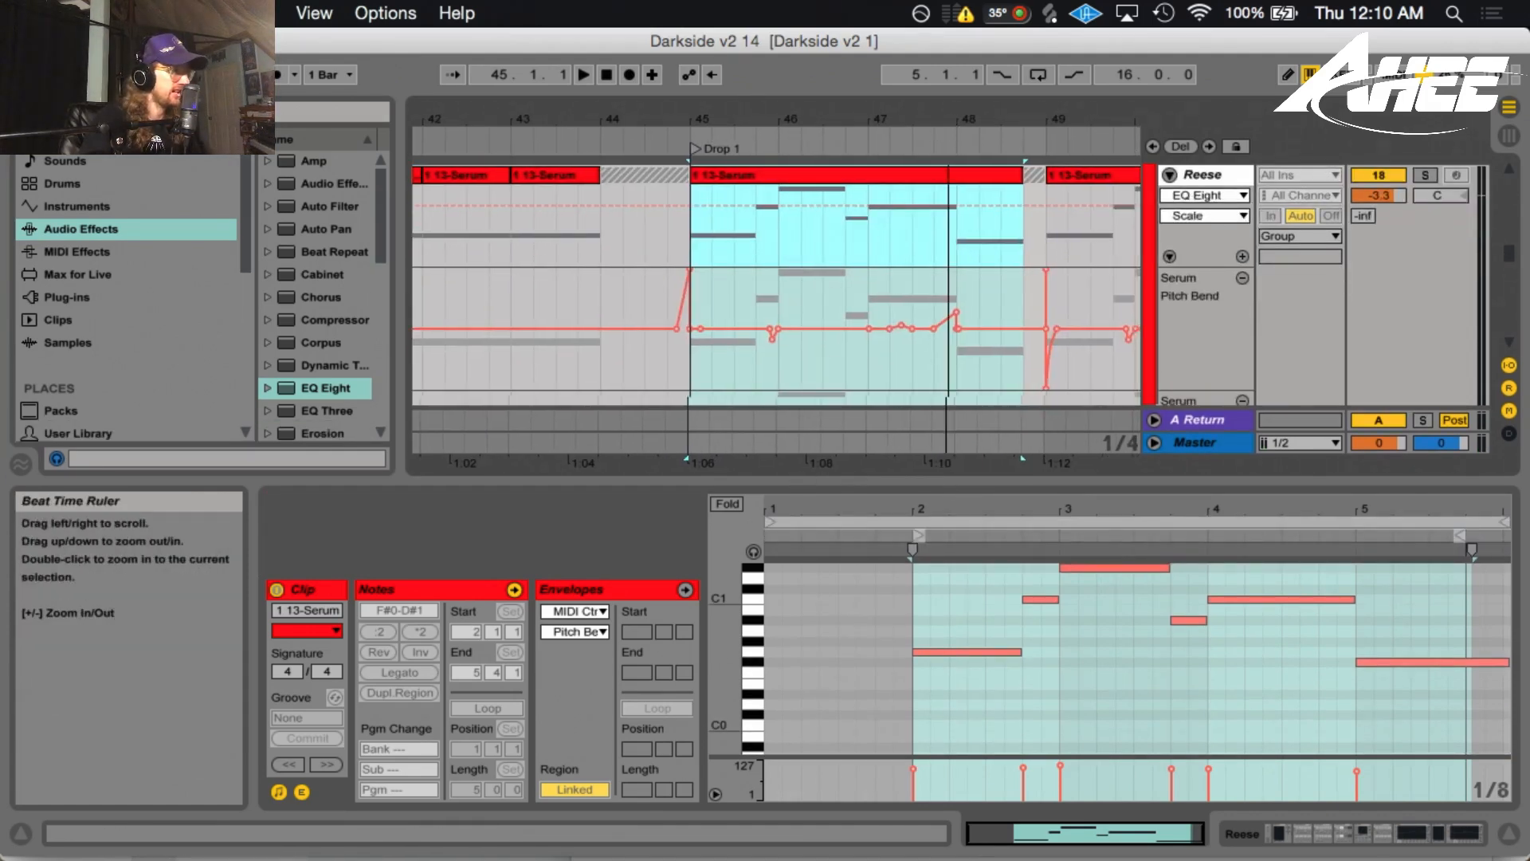
left_click_drag(952, 128, 658, 108)
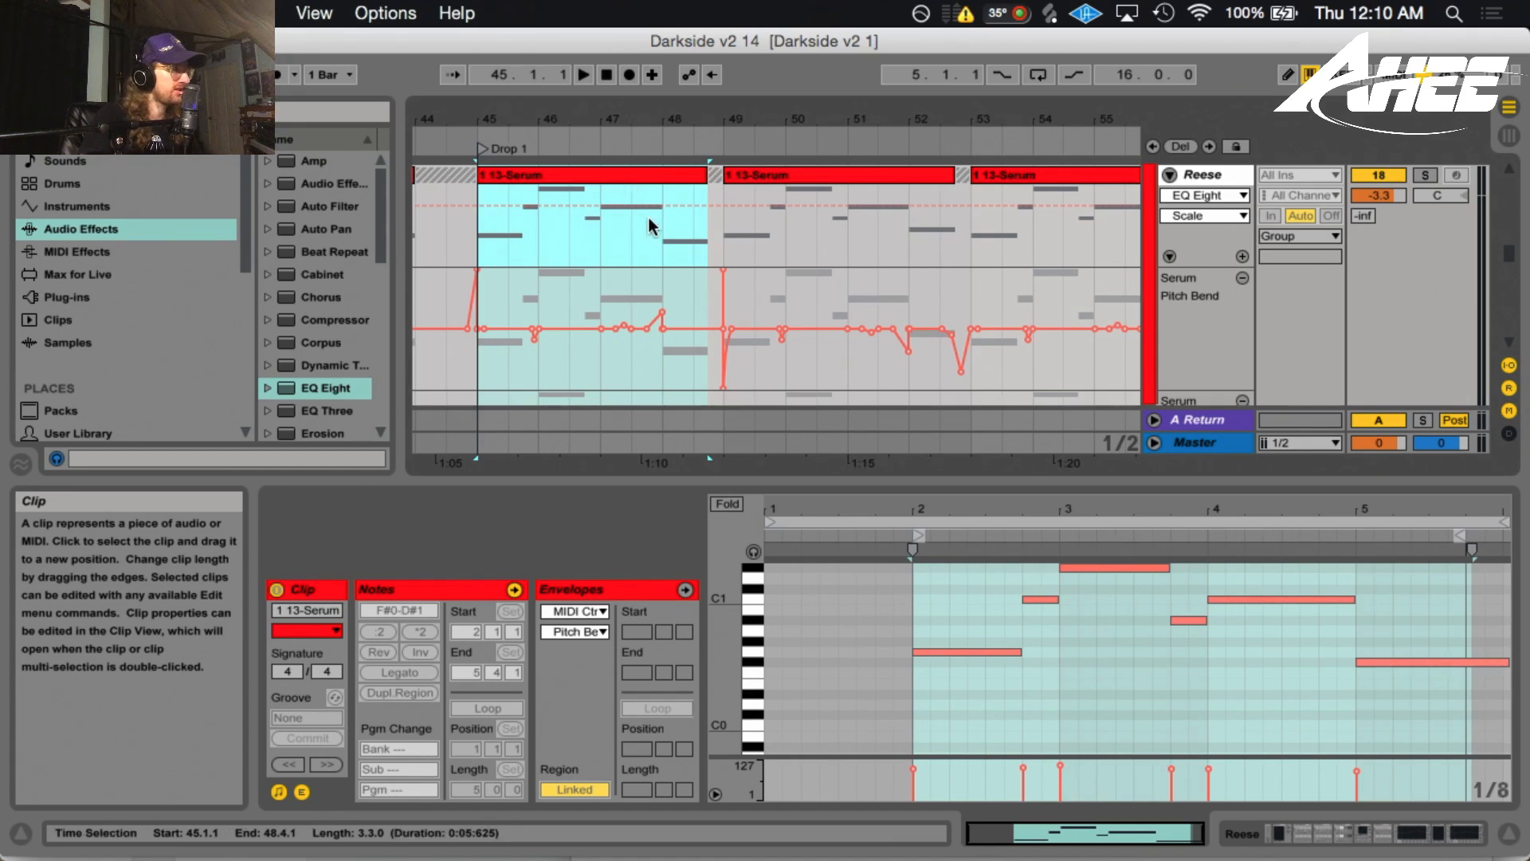
Play bar 48 of the Reese track and select bars 48 and 52 in turn to compare their closing notes
left_click(669, 239)
left_click_drag(660, 237, 717, 233)
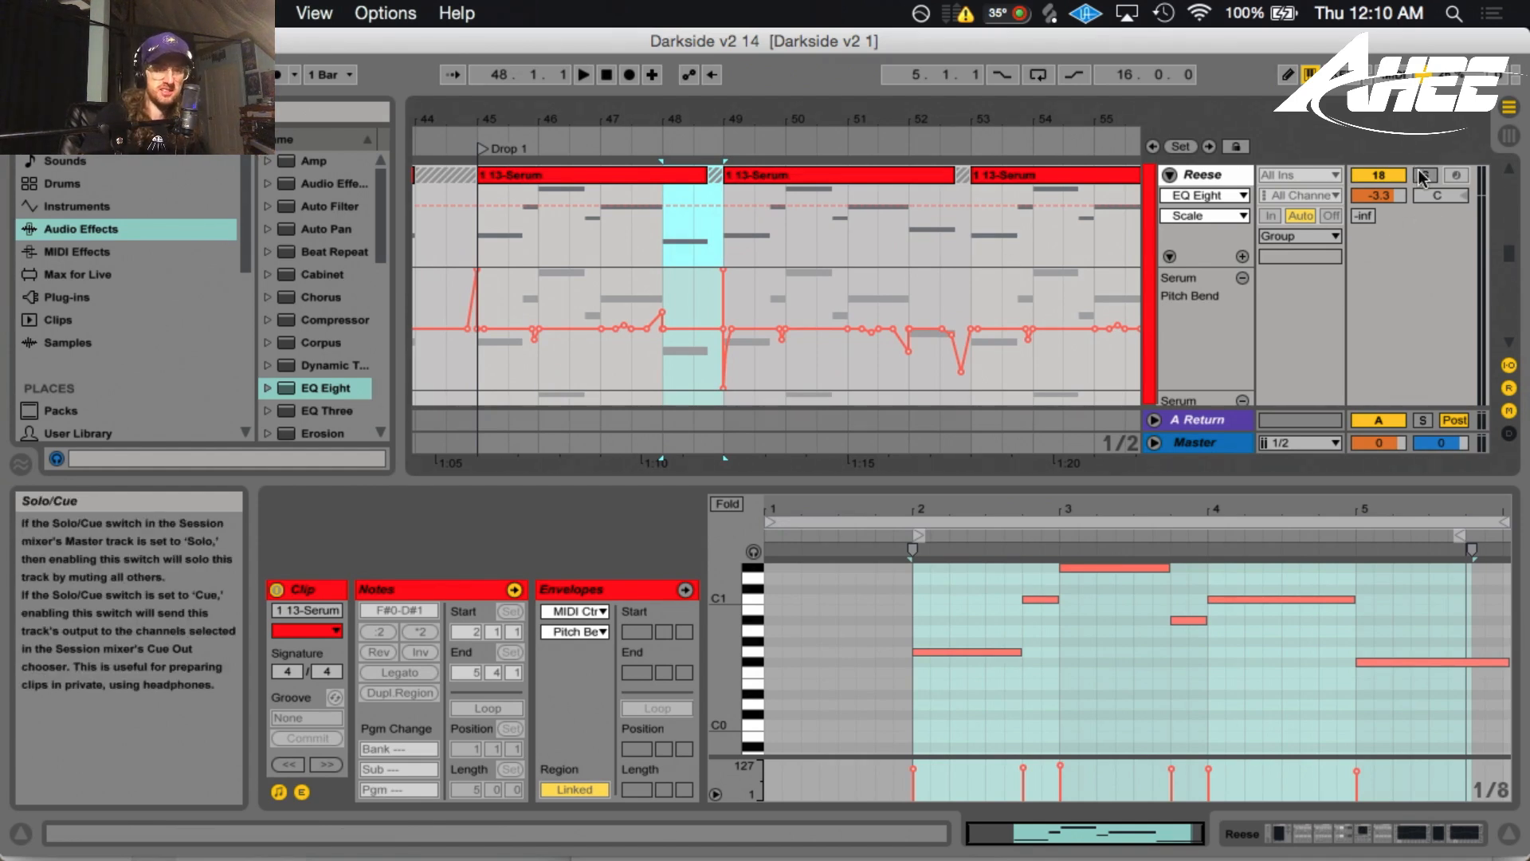
key("space")
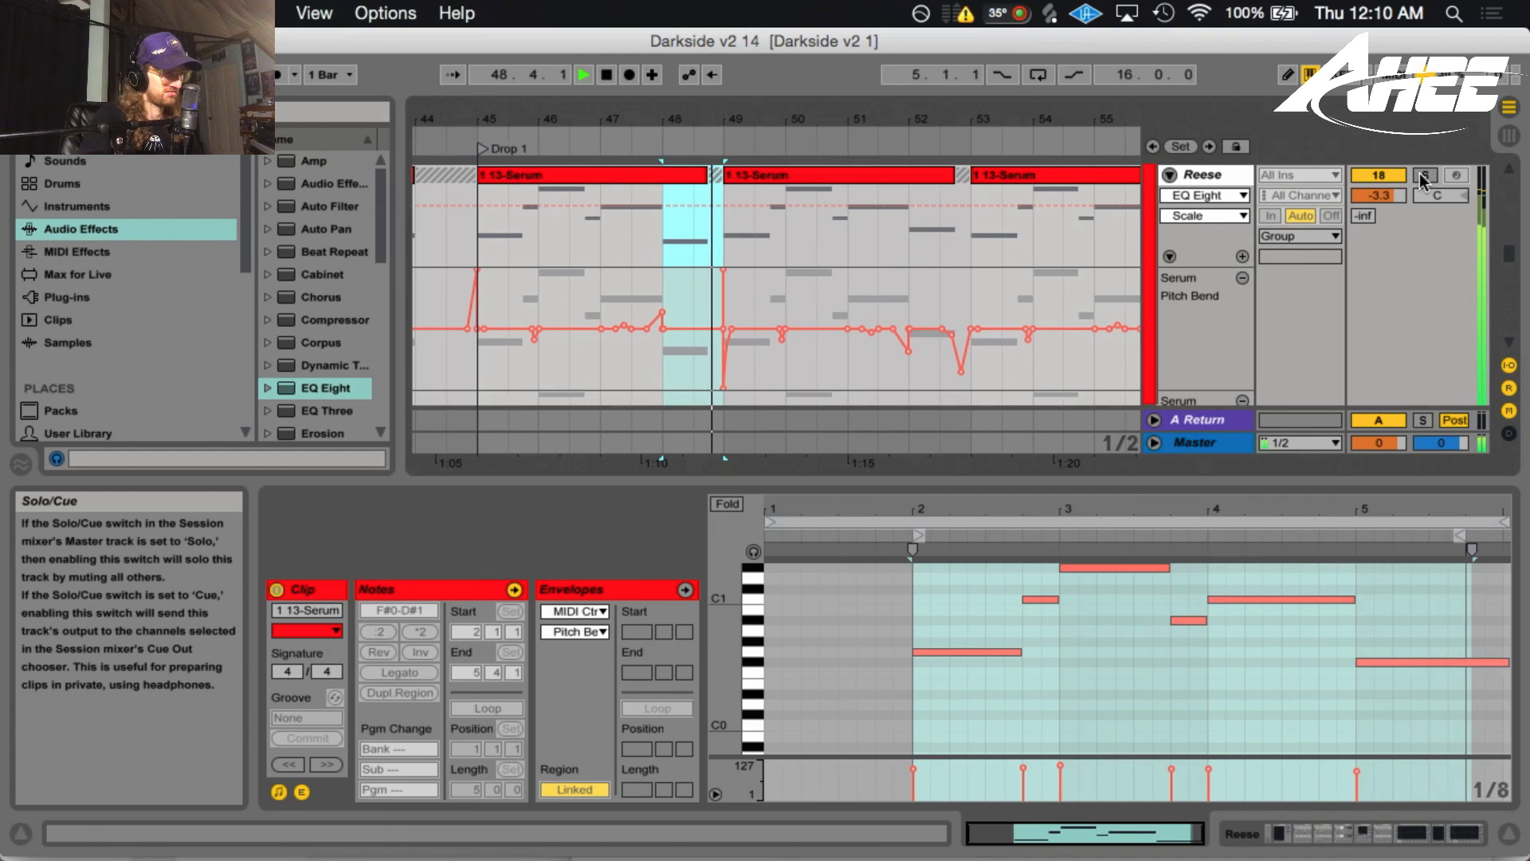
left_click_drag(719, 243, 953, 222)
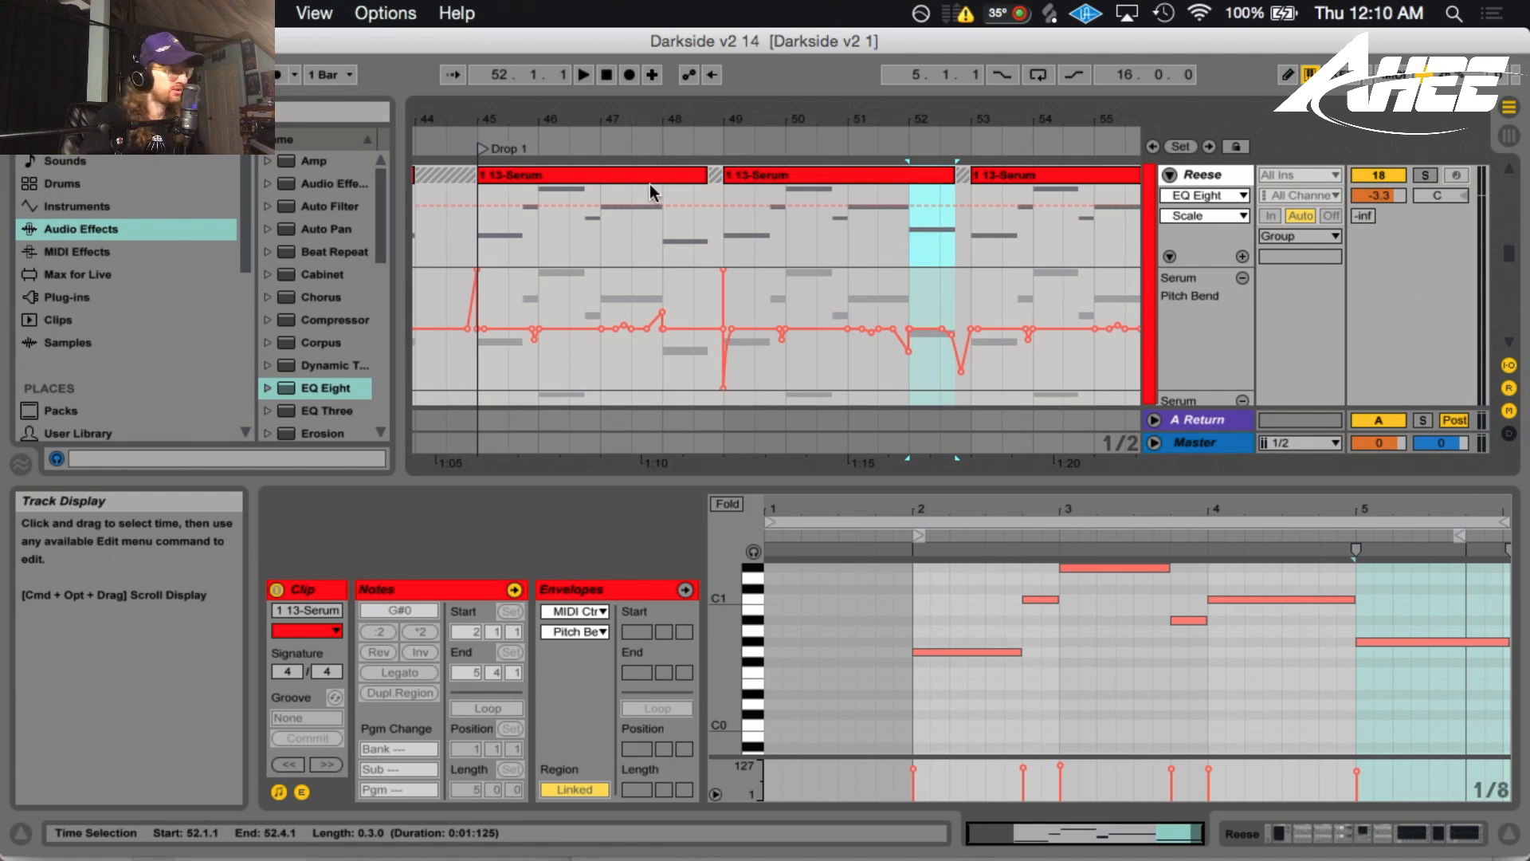
left_click_drag(664, 239, 724, 239)
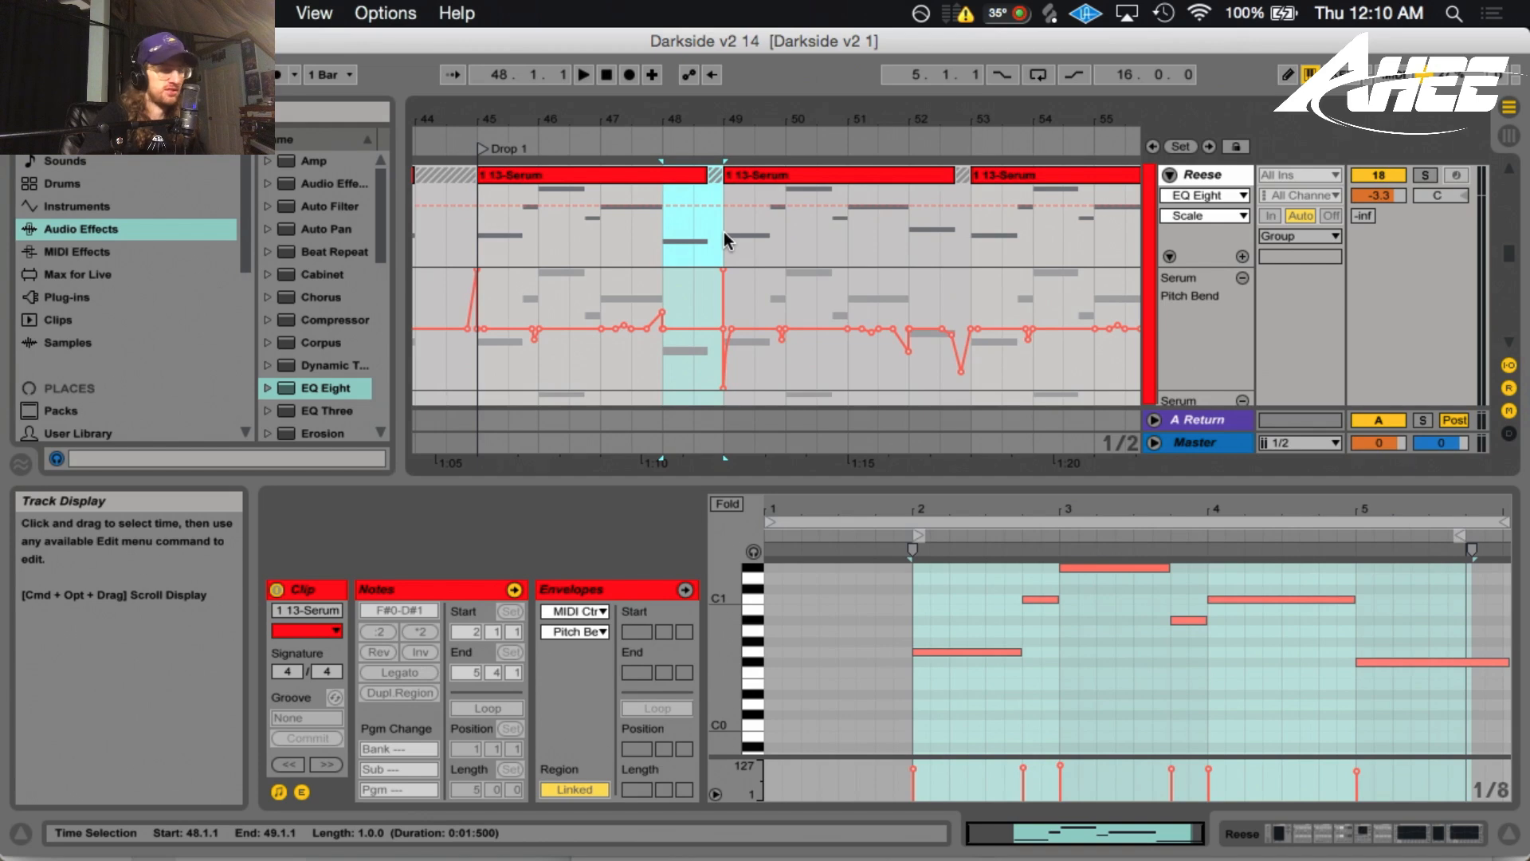
left_click_drag(910, 241, 979, 241)
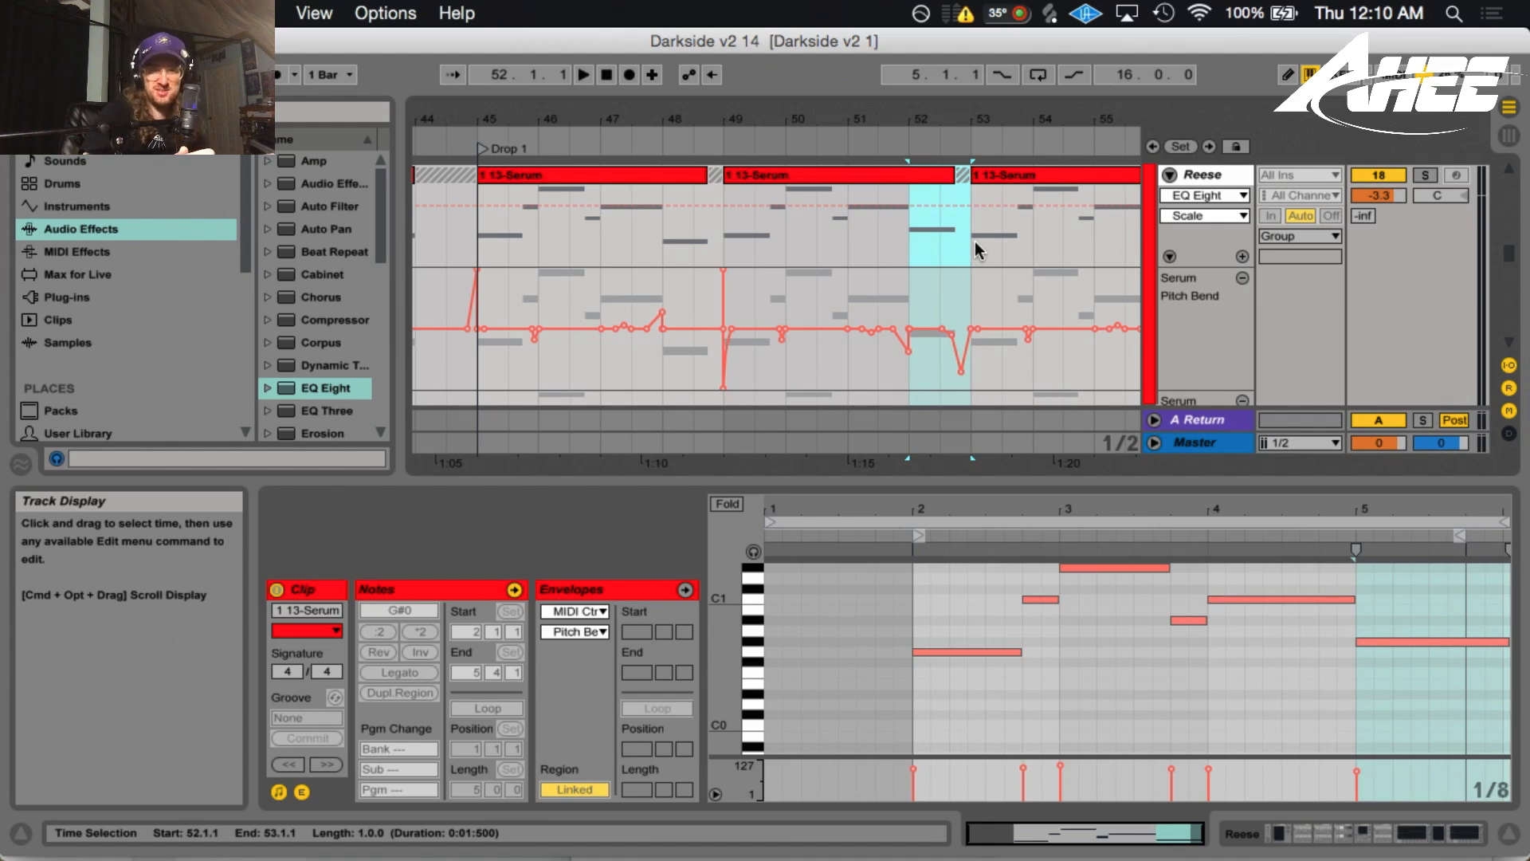
Play the Reese phrase endings from bar 52 and from bar 48 to compare how they sound
left_click(657, 230)
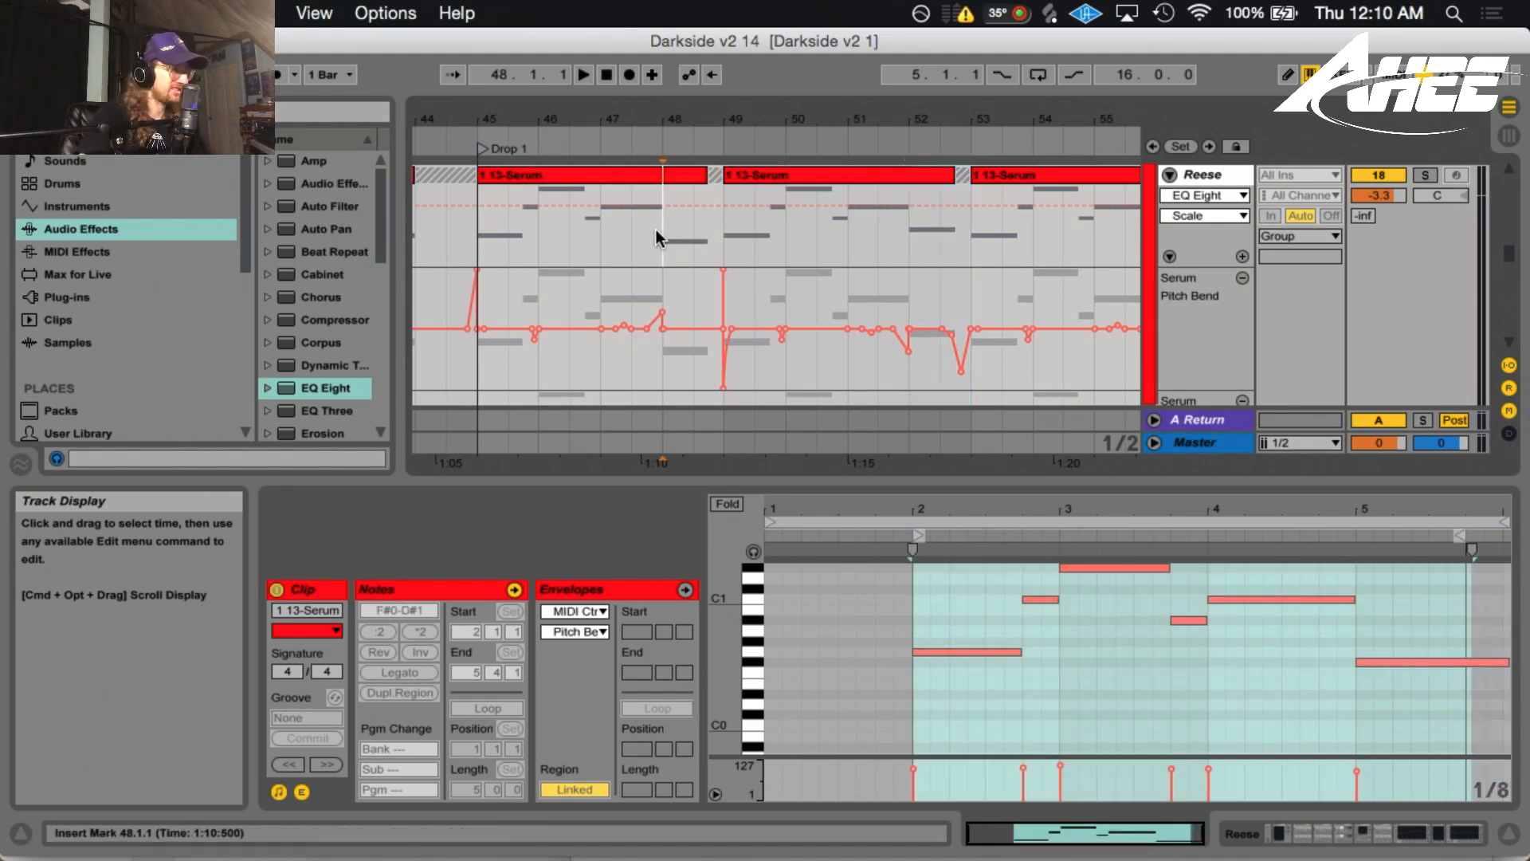
left_click(907, 233)
key("space")
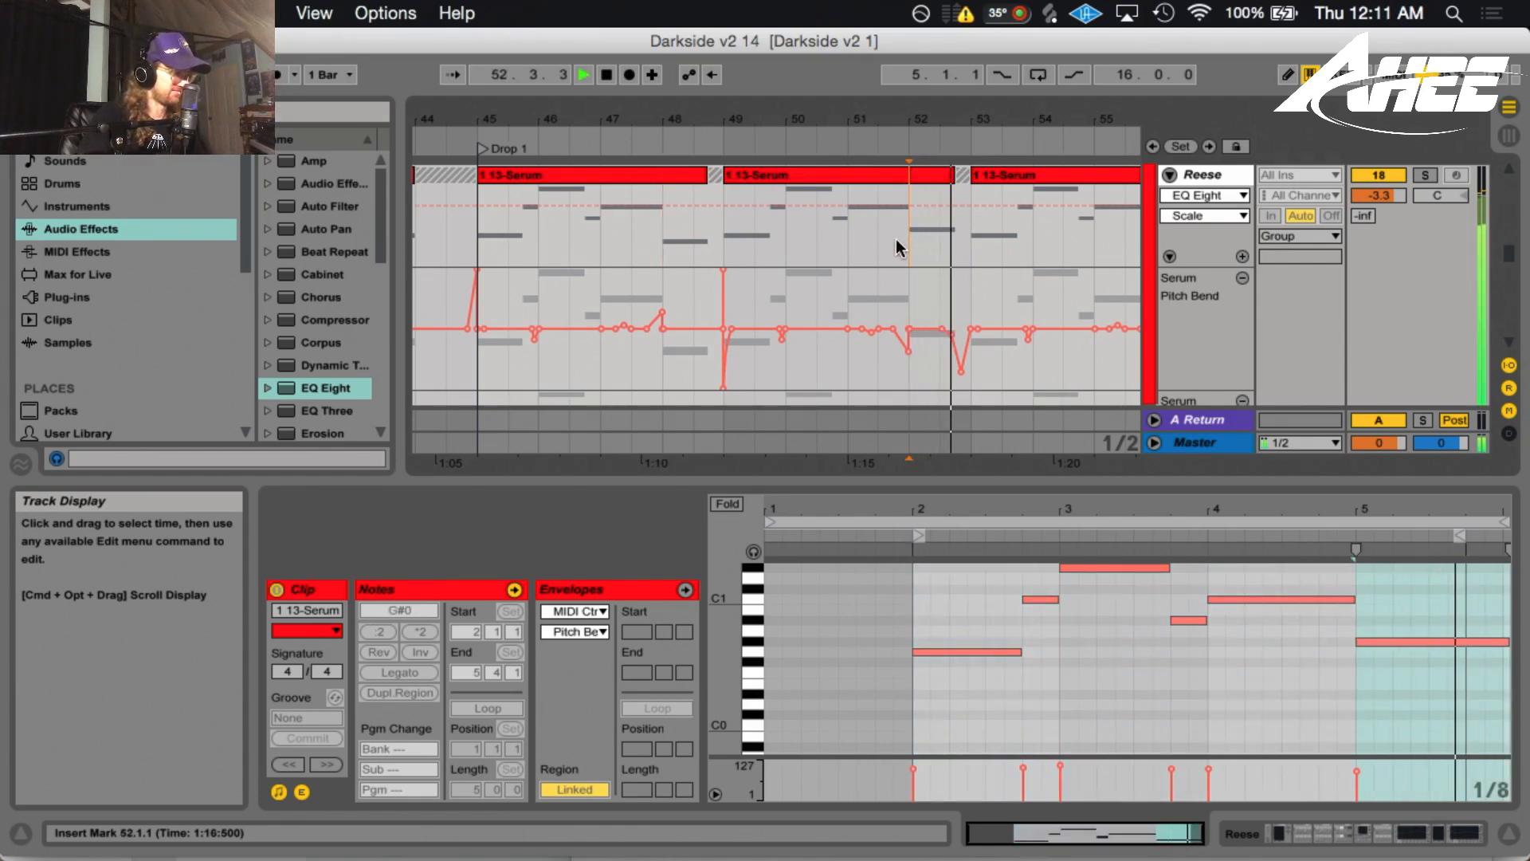
key("space")
left_click(654, 237)
key("space")
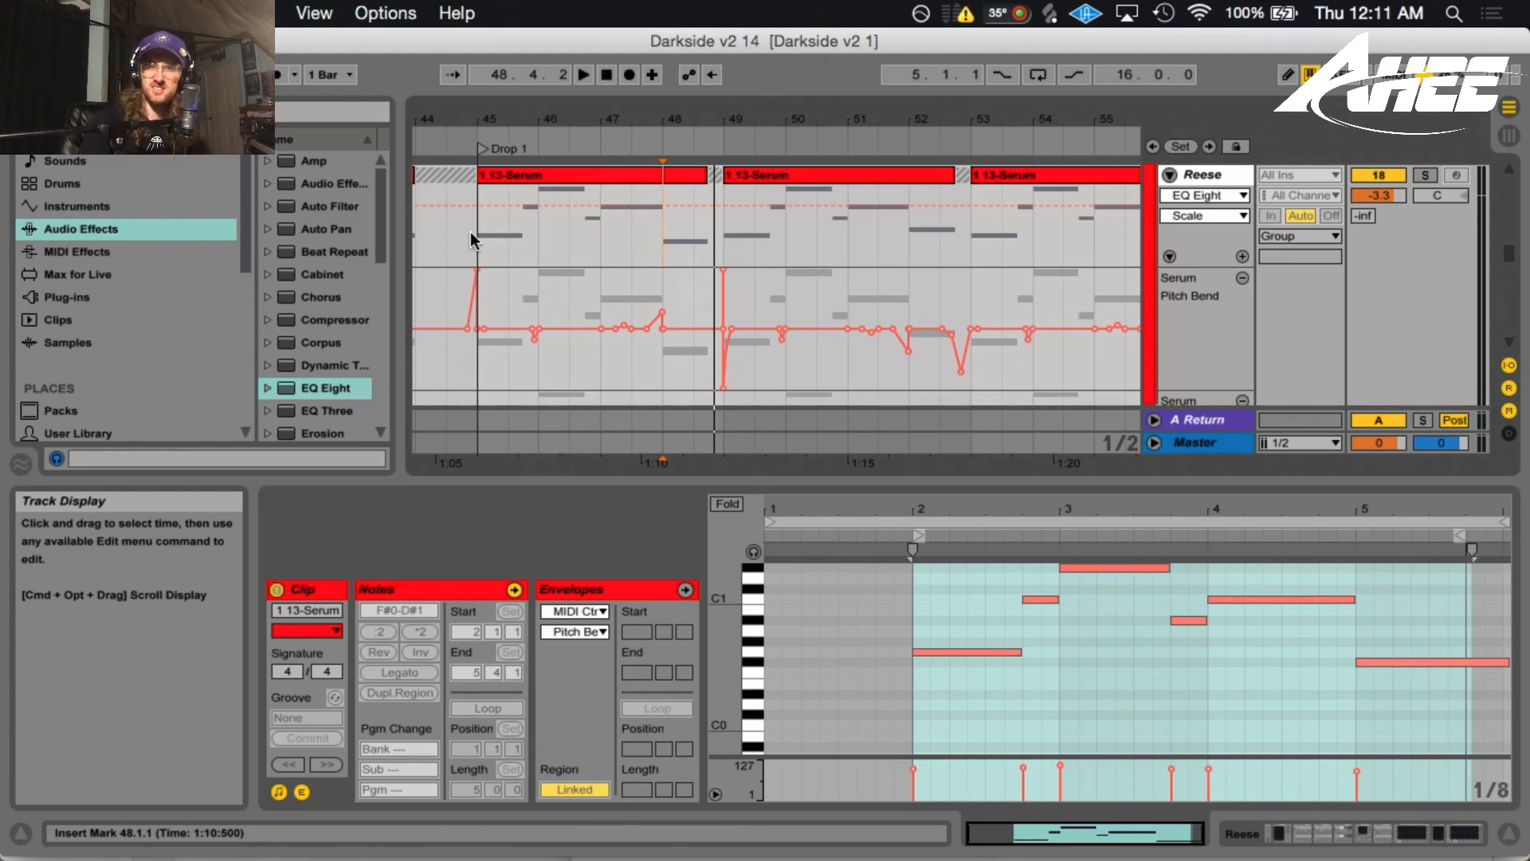
Select bar 56 of the Reese track, play the final Drop 1 phrase from bar 57, and mark the closing note at bar 60
left_click_drag(490, 119, 494, 83)
left_click_drag(712, 231, 822, 238)
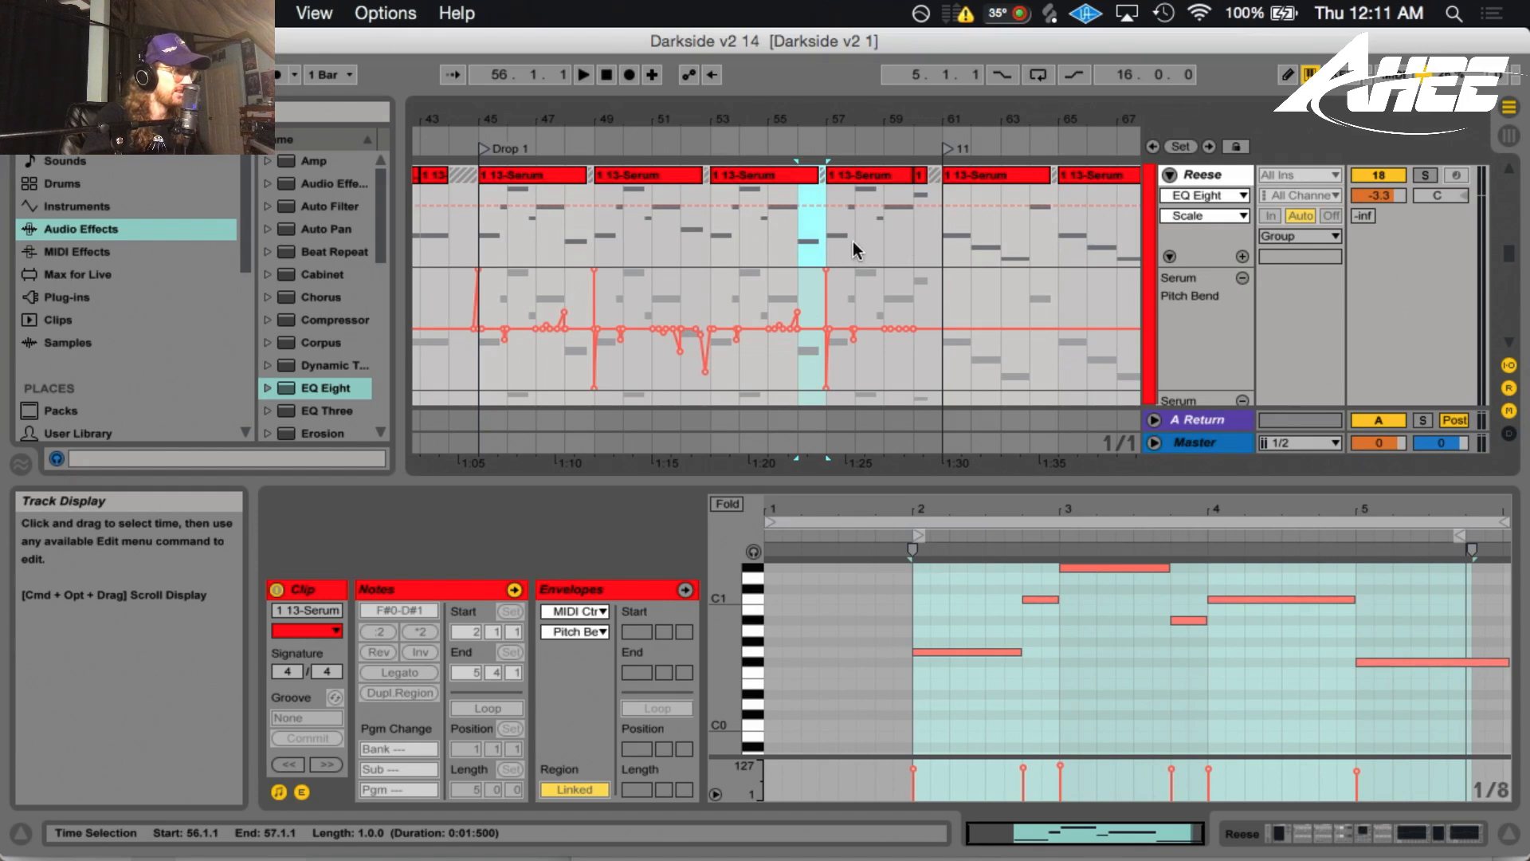
left_click(826, 237)
key("space")
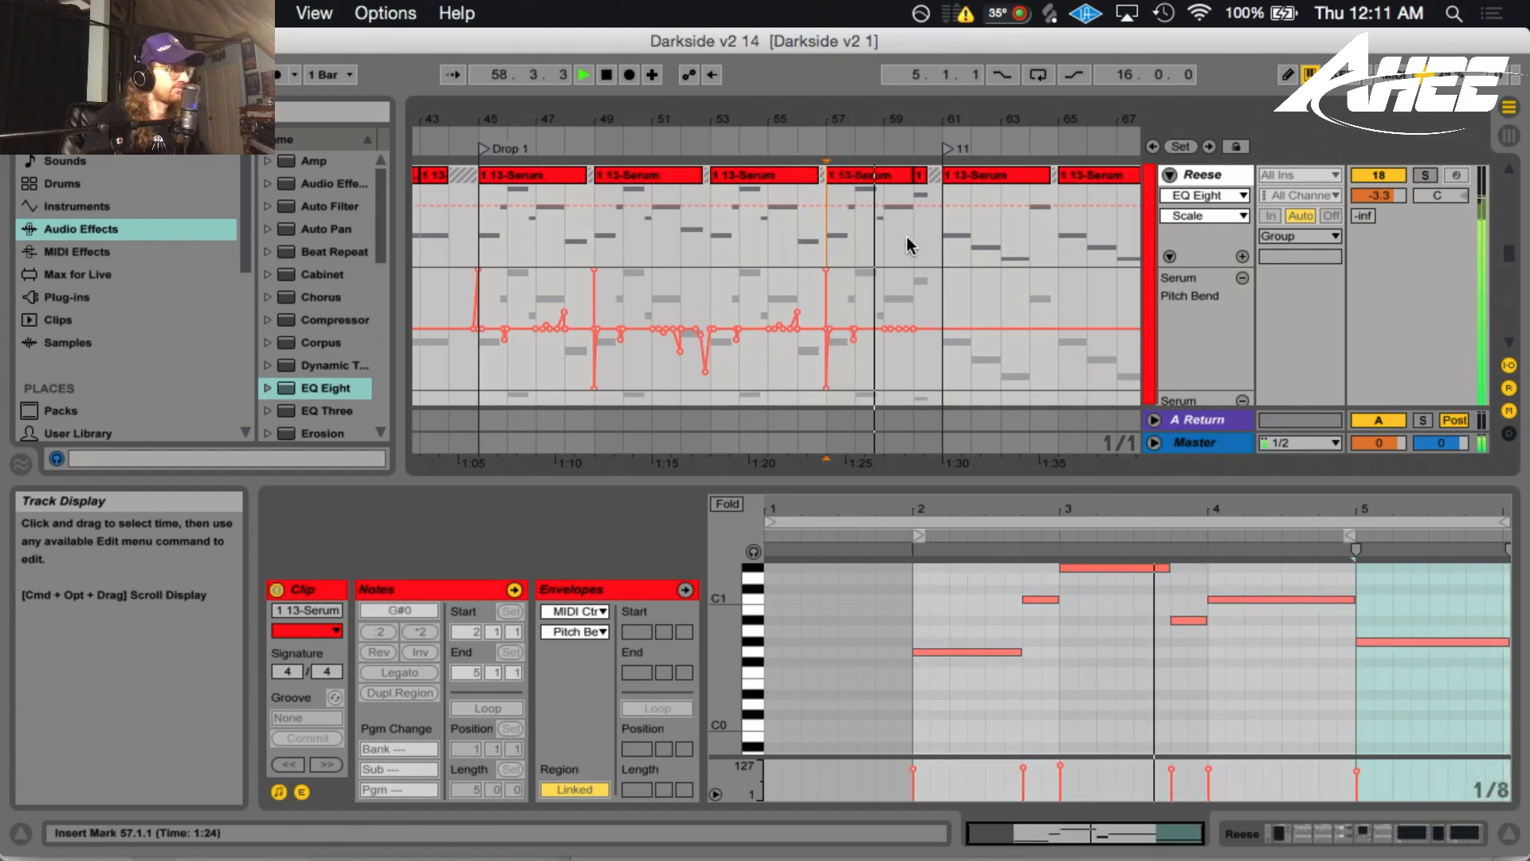
left_click_drag(911, 237, 939, 233)
key("space")
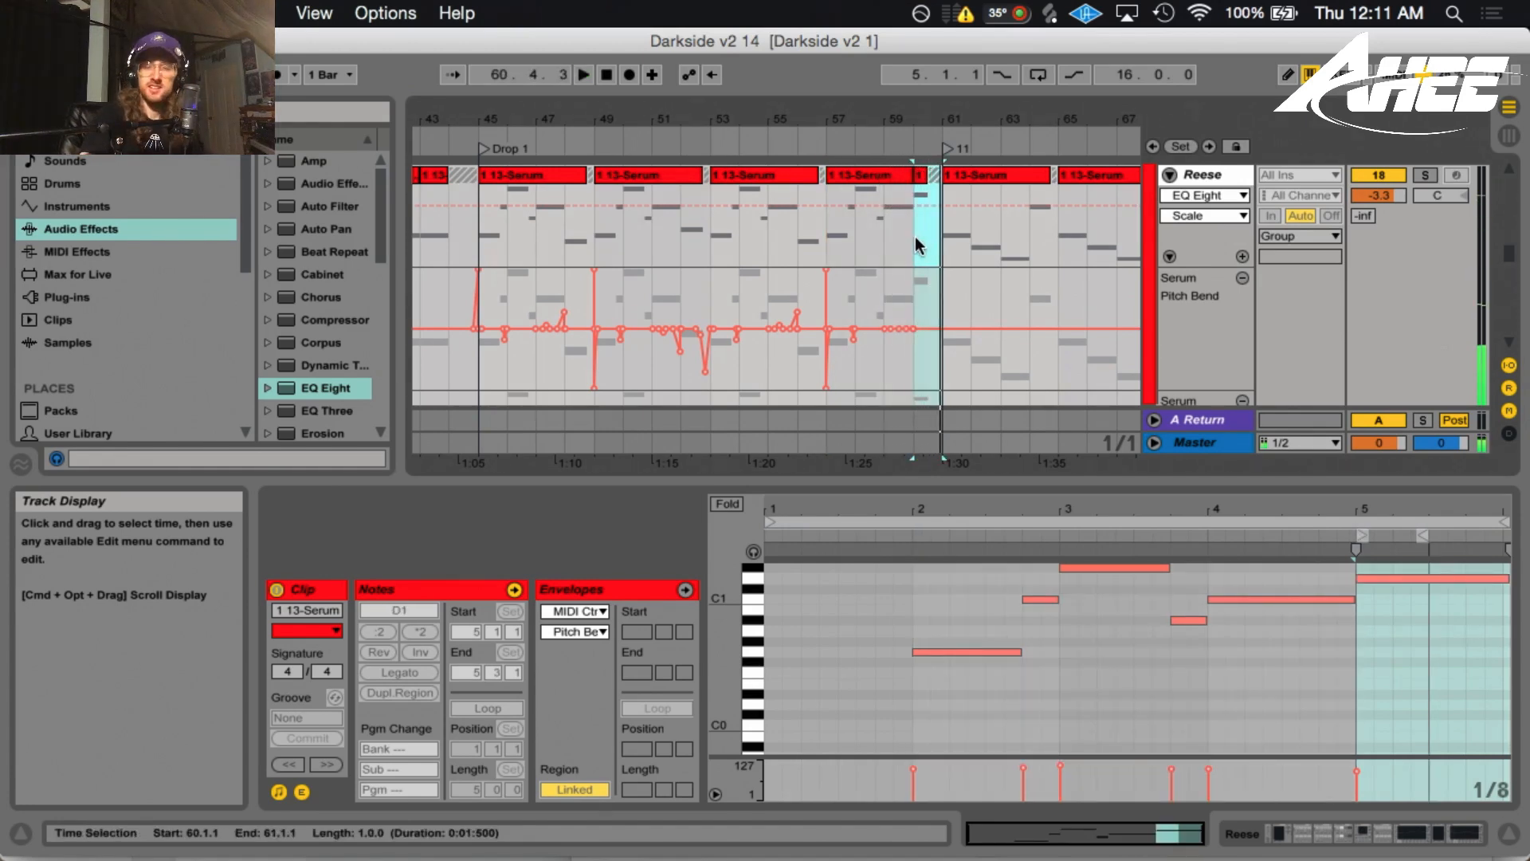
left_click(914, 246)
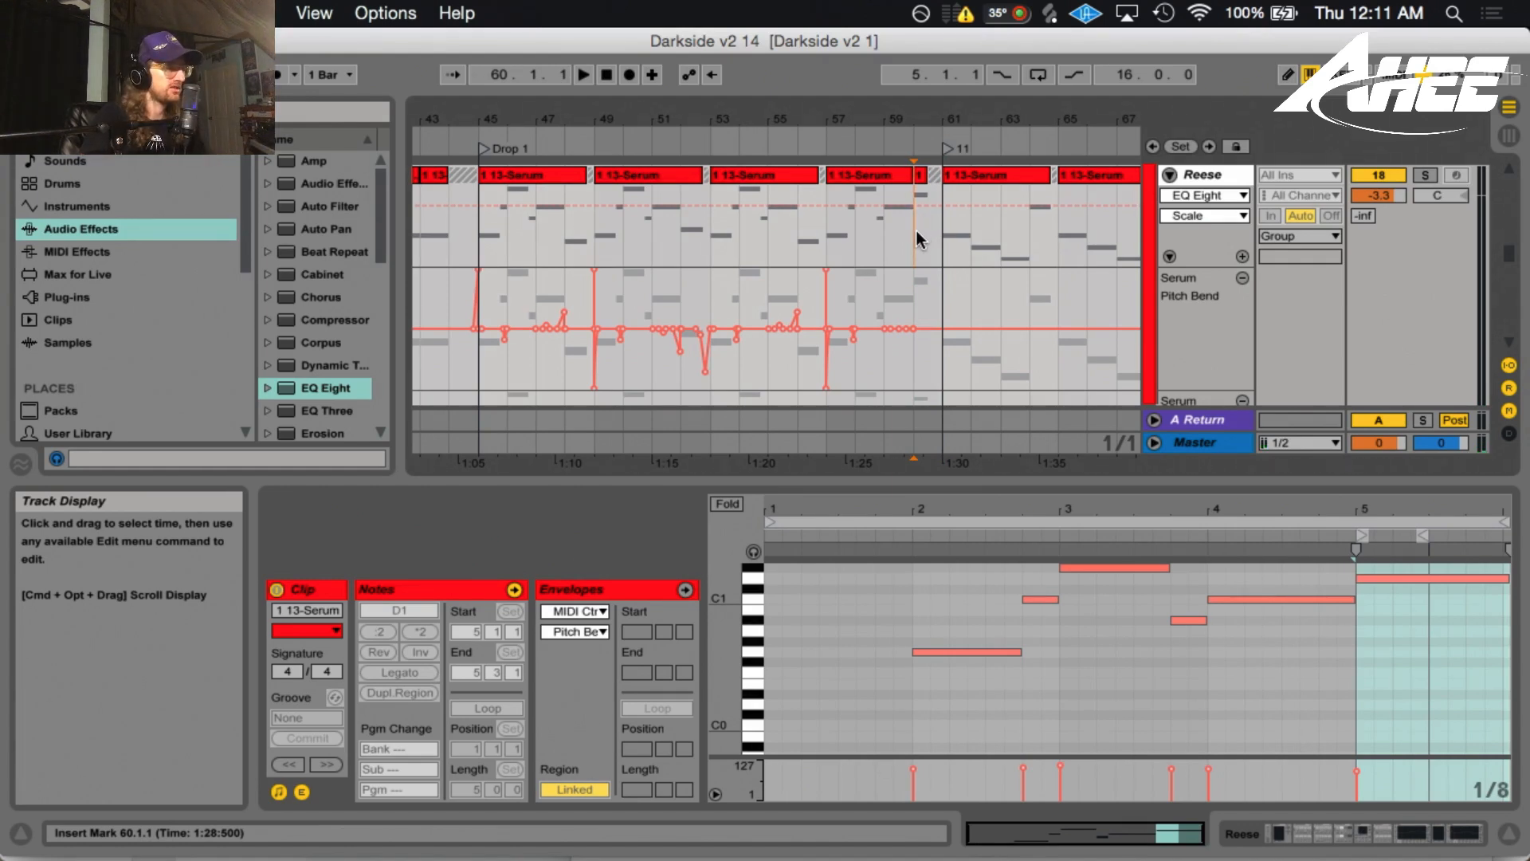
Select bar 60 of the Reese track and play from there into the section marked 11
left_click_drag(917, 238, 941, 226)
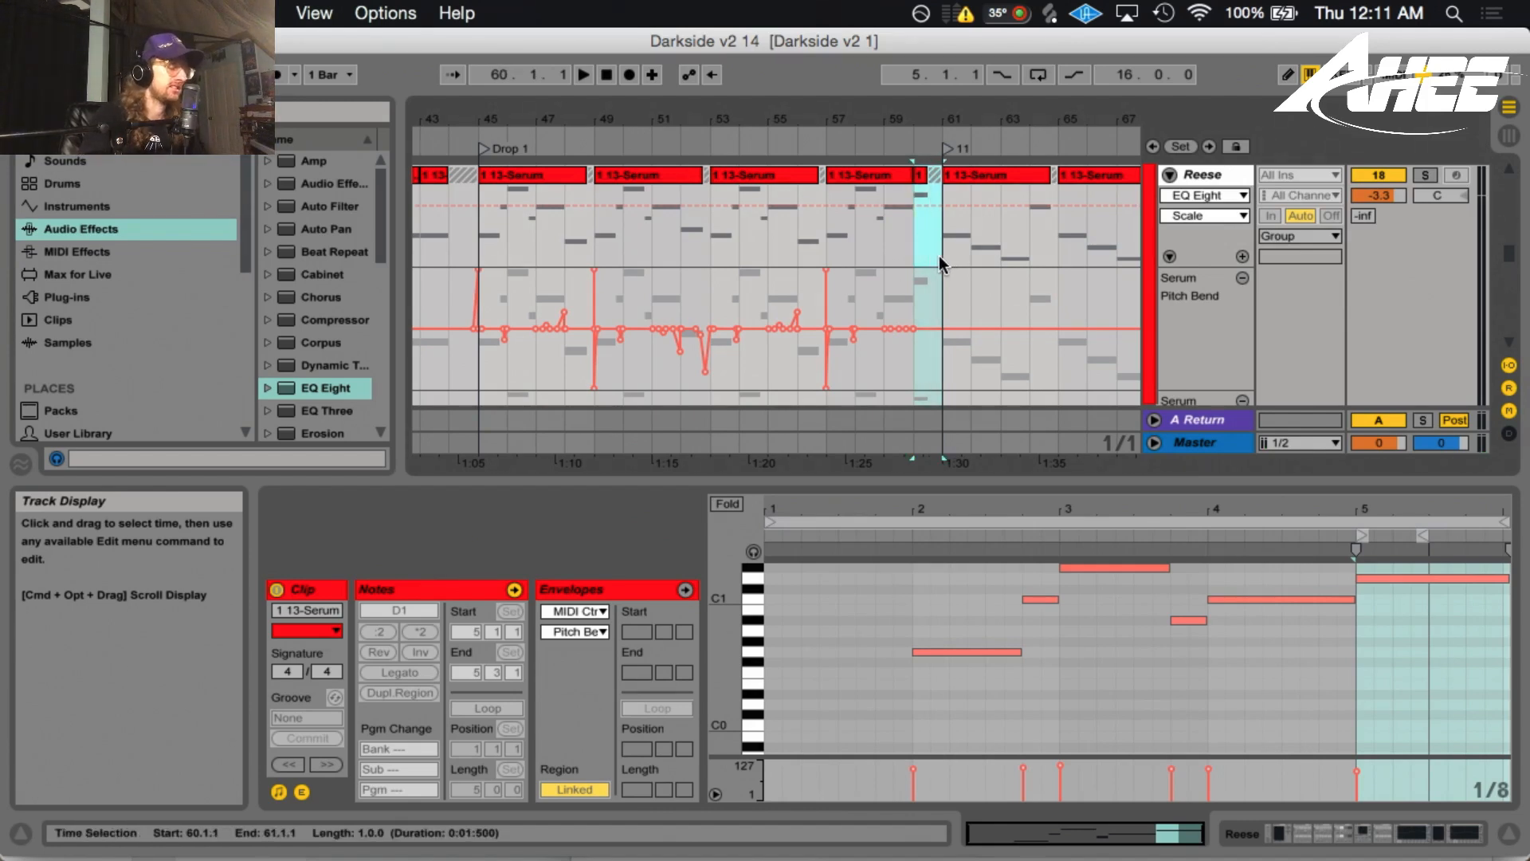
key("space")
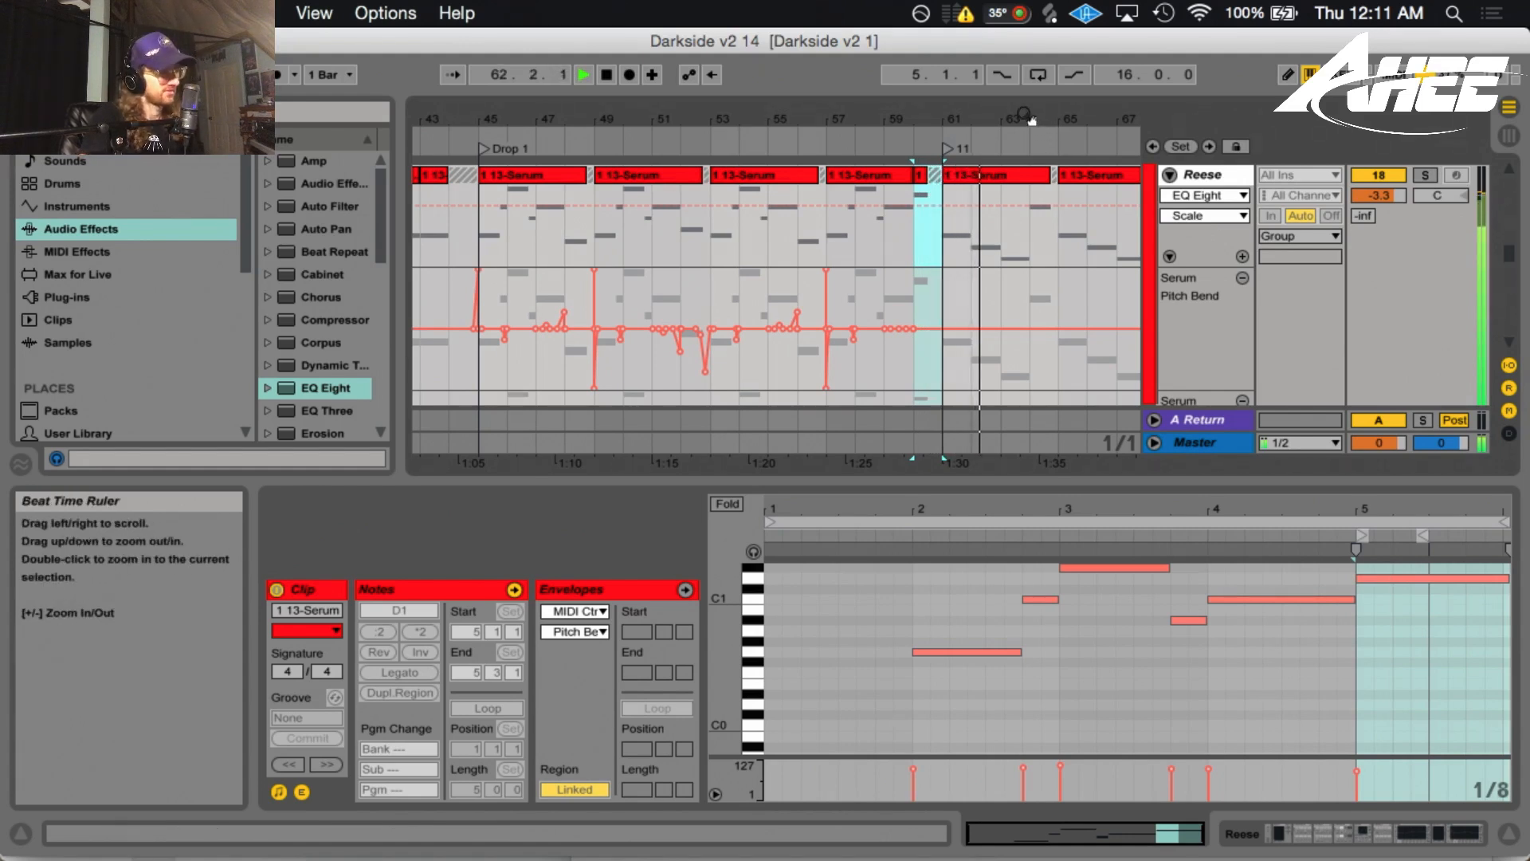
left_click_drag(1028, 118, 924, 119)
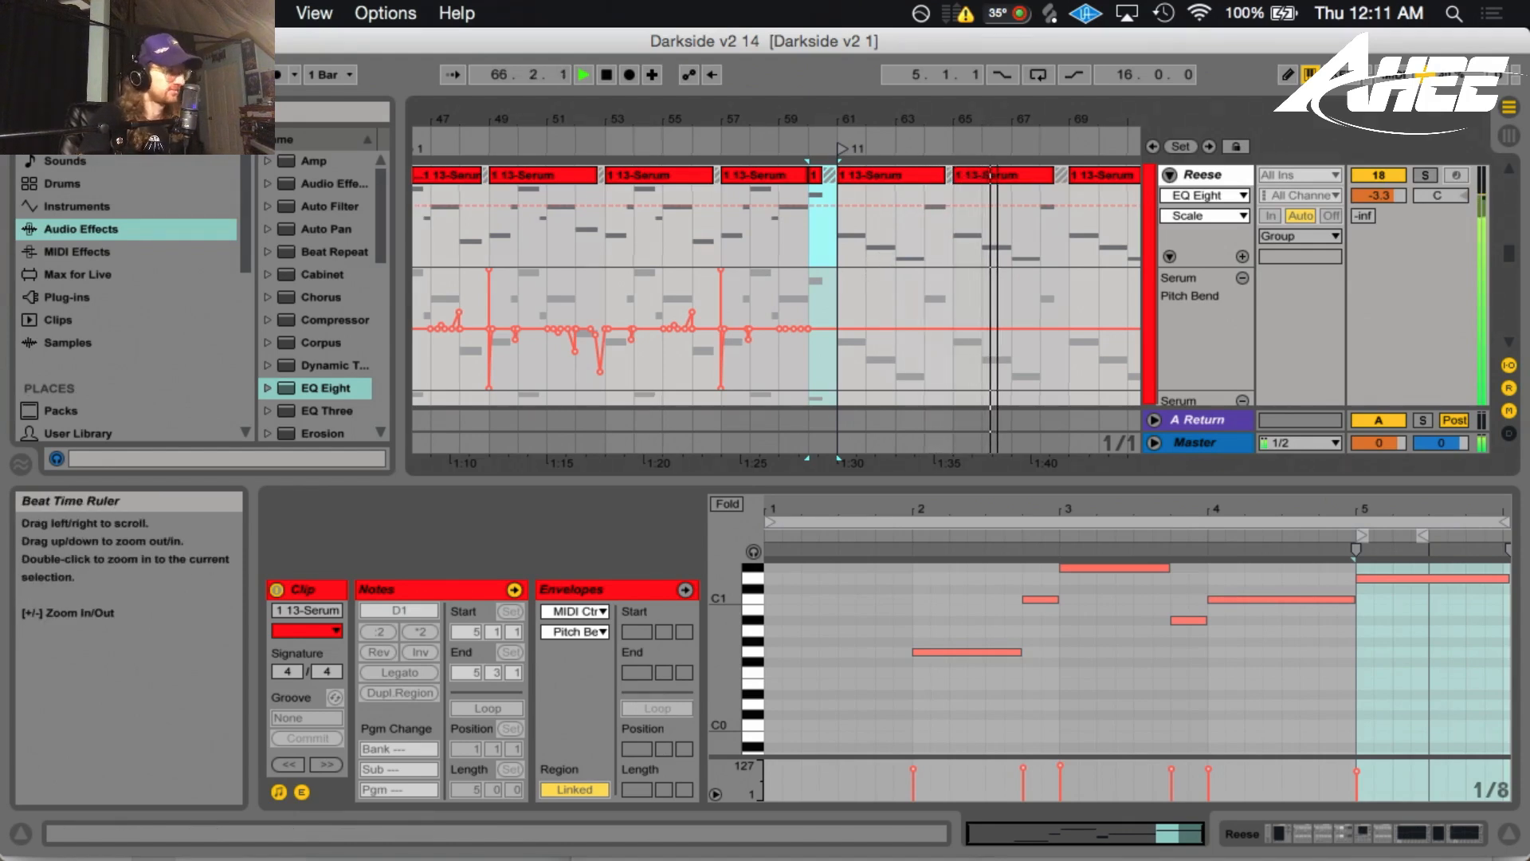
left_click_drag(1001, 114, 837, 116)
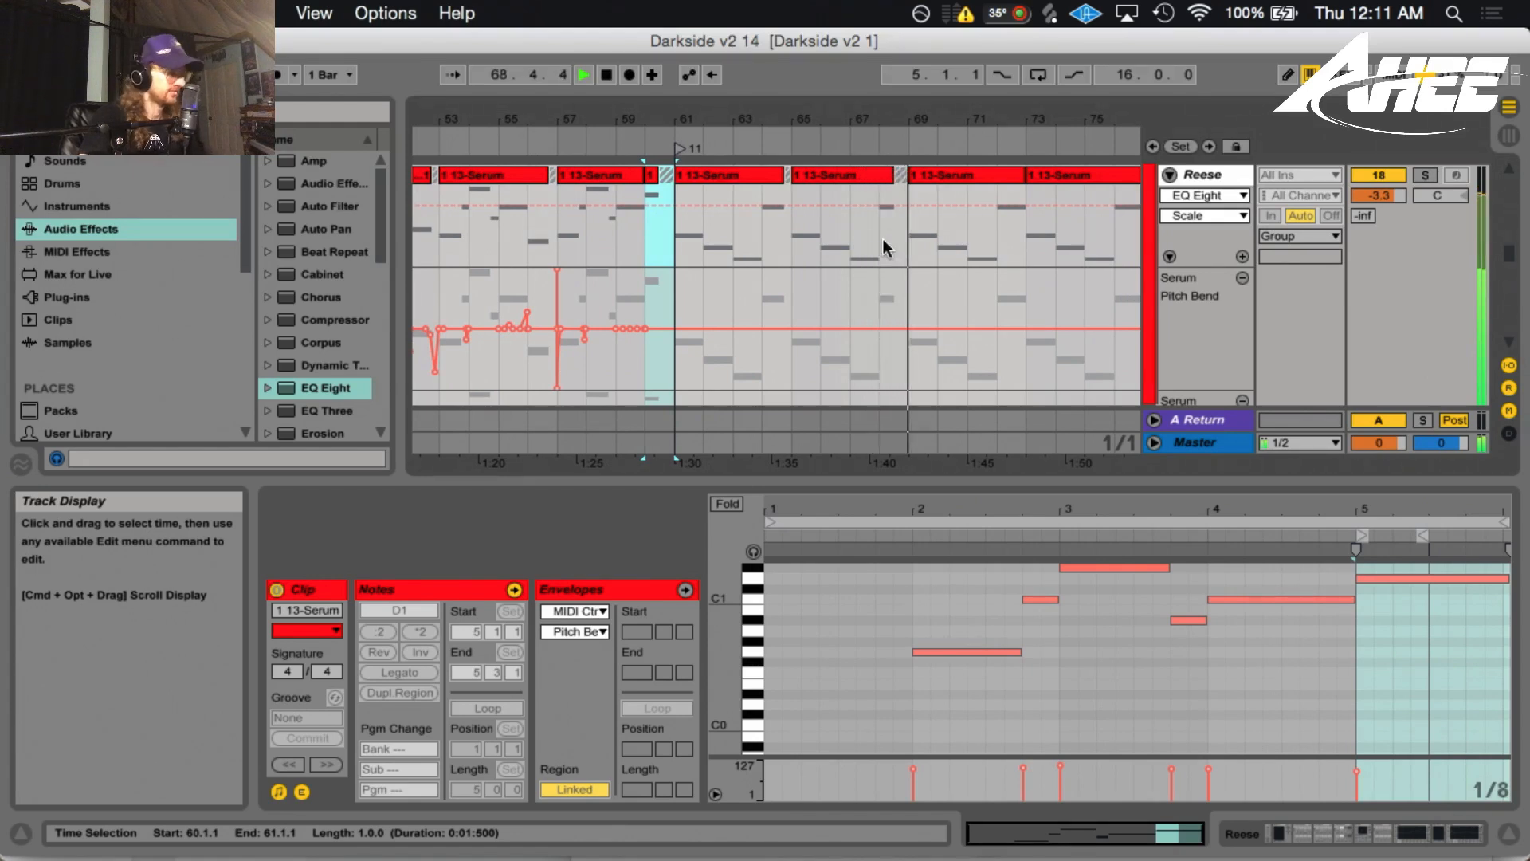
key("space")
Solo the Piano track, set the playback start at the PreChorus on bar 21, and show the track's device chain
left_click_drag(794, 120, 947, 111)
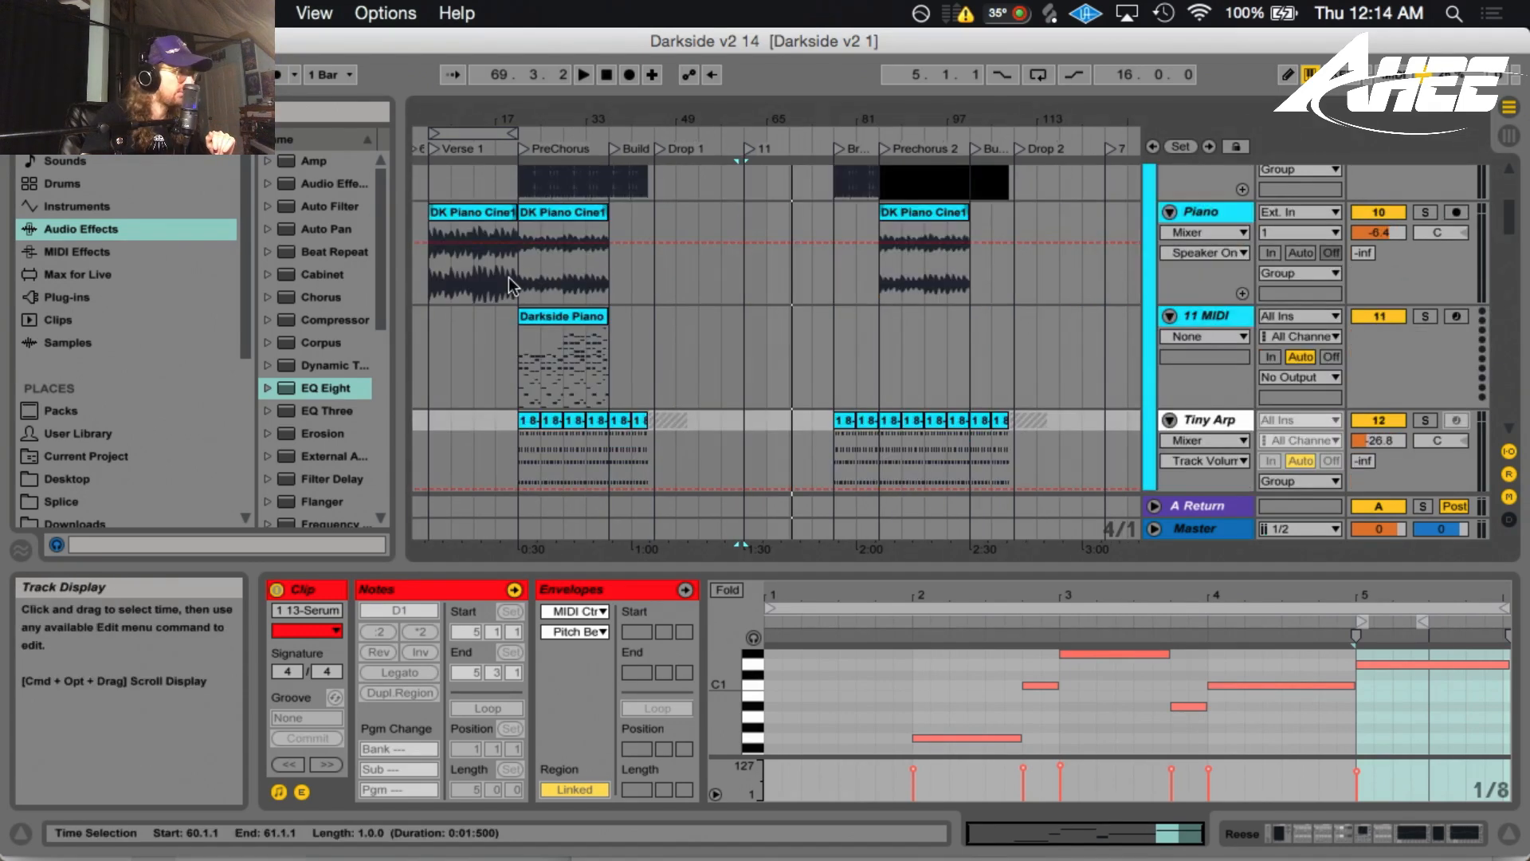
left_click(514, 279)
left_click_drag(523, 120, 644, 182)
left_click(1425, 212)
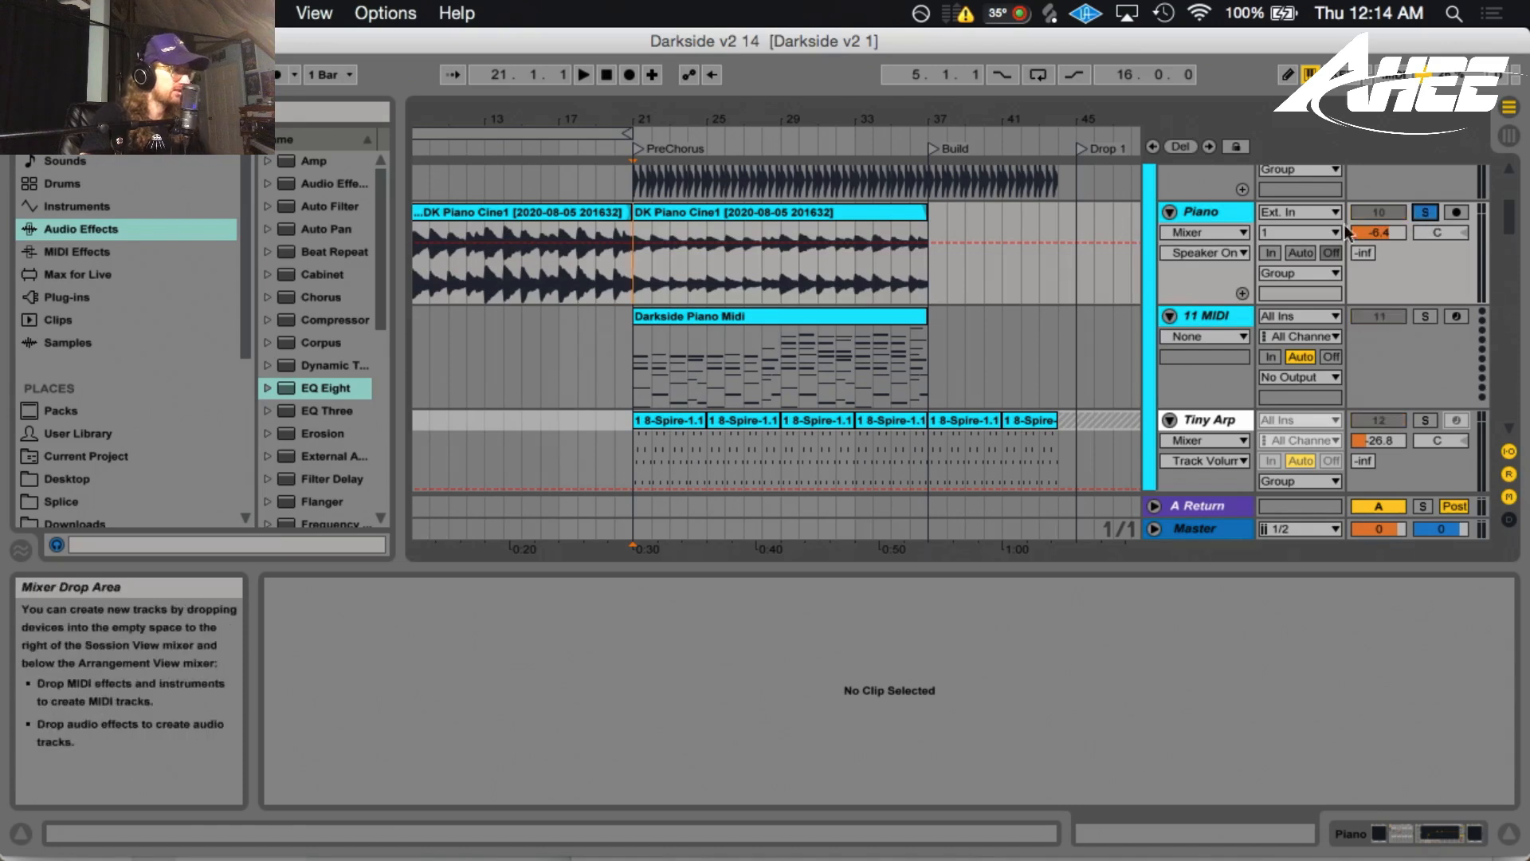
left_click(1434, 833)
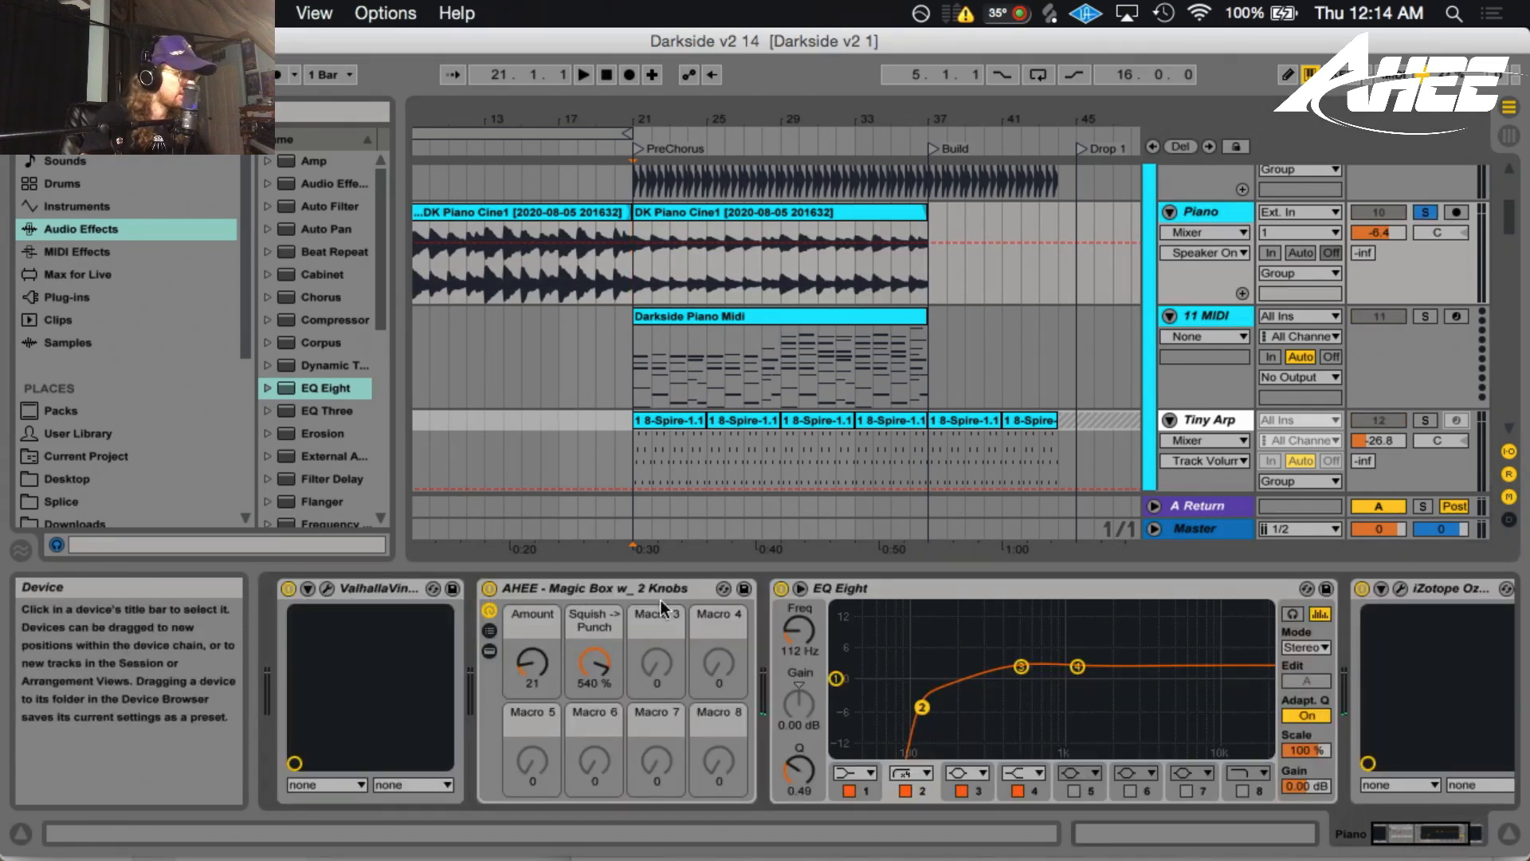
Play the PreChorus piano while switching the AHEE Magic Box rack off and on to compare the sound
left_click(489, 588)
key("space")
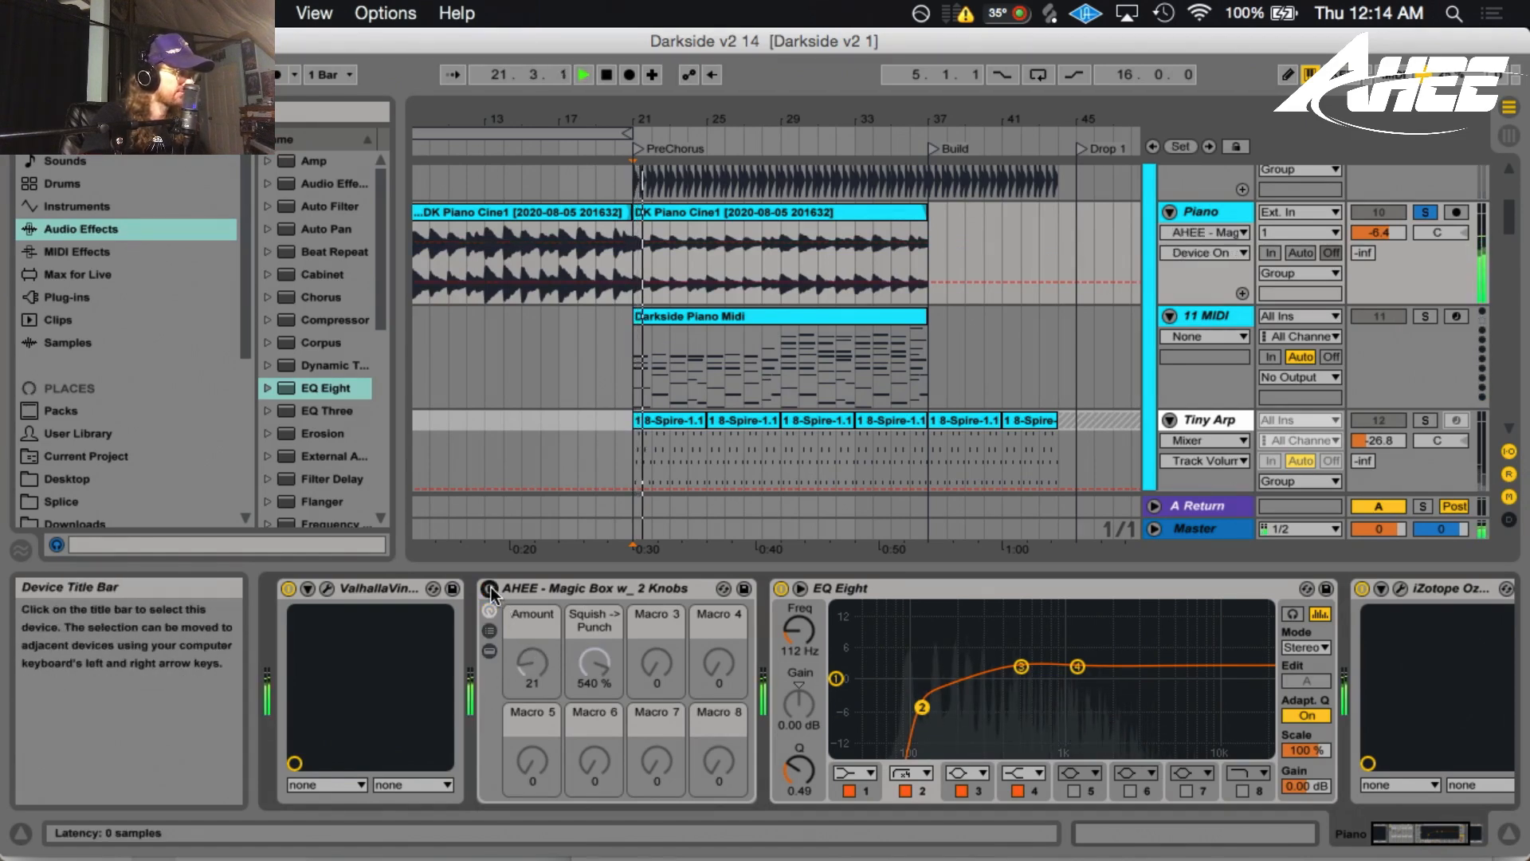
left_click(490, 589)
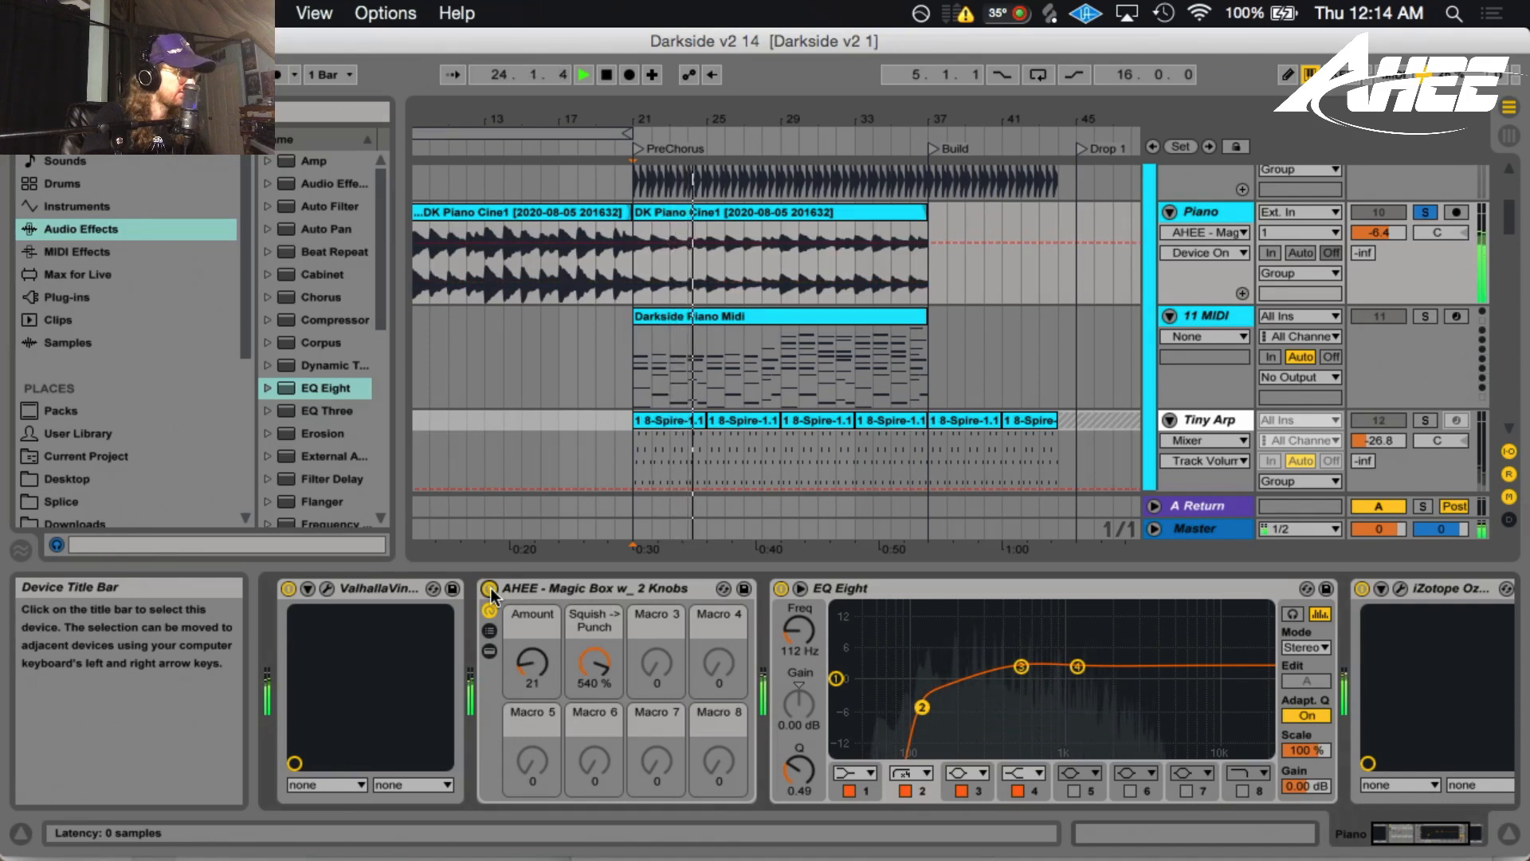
left_click(490, 588)
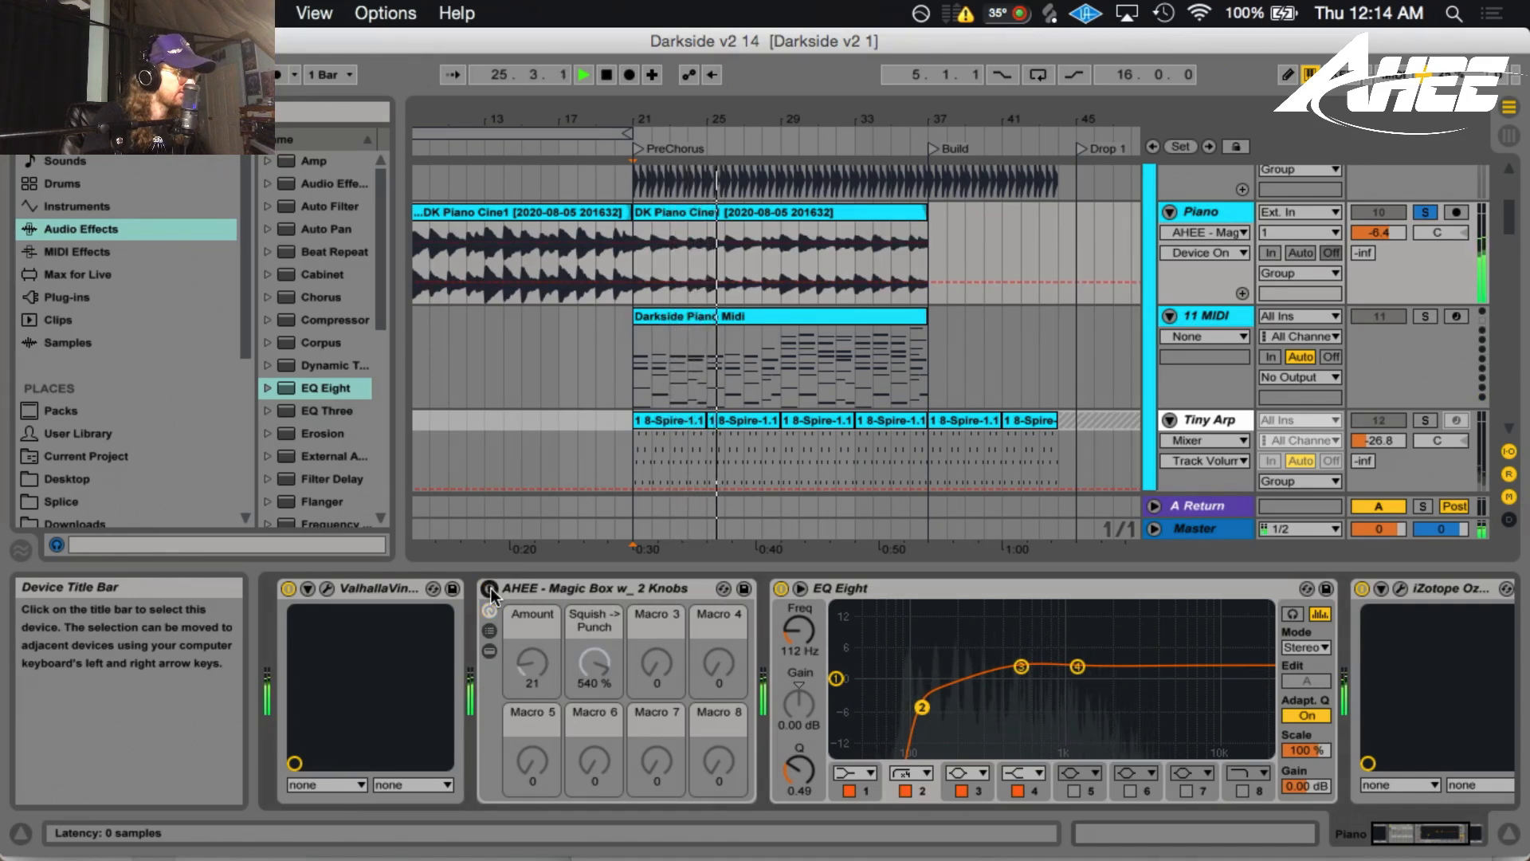
left_click(489, 588)
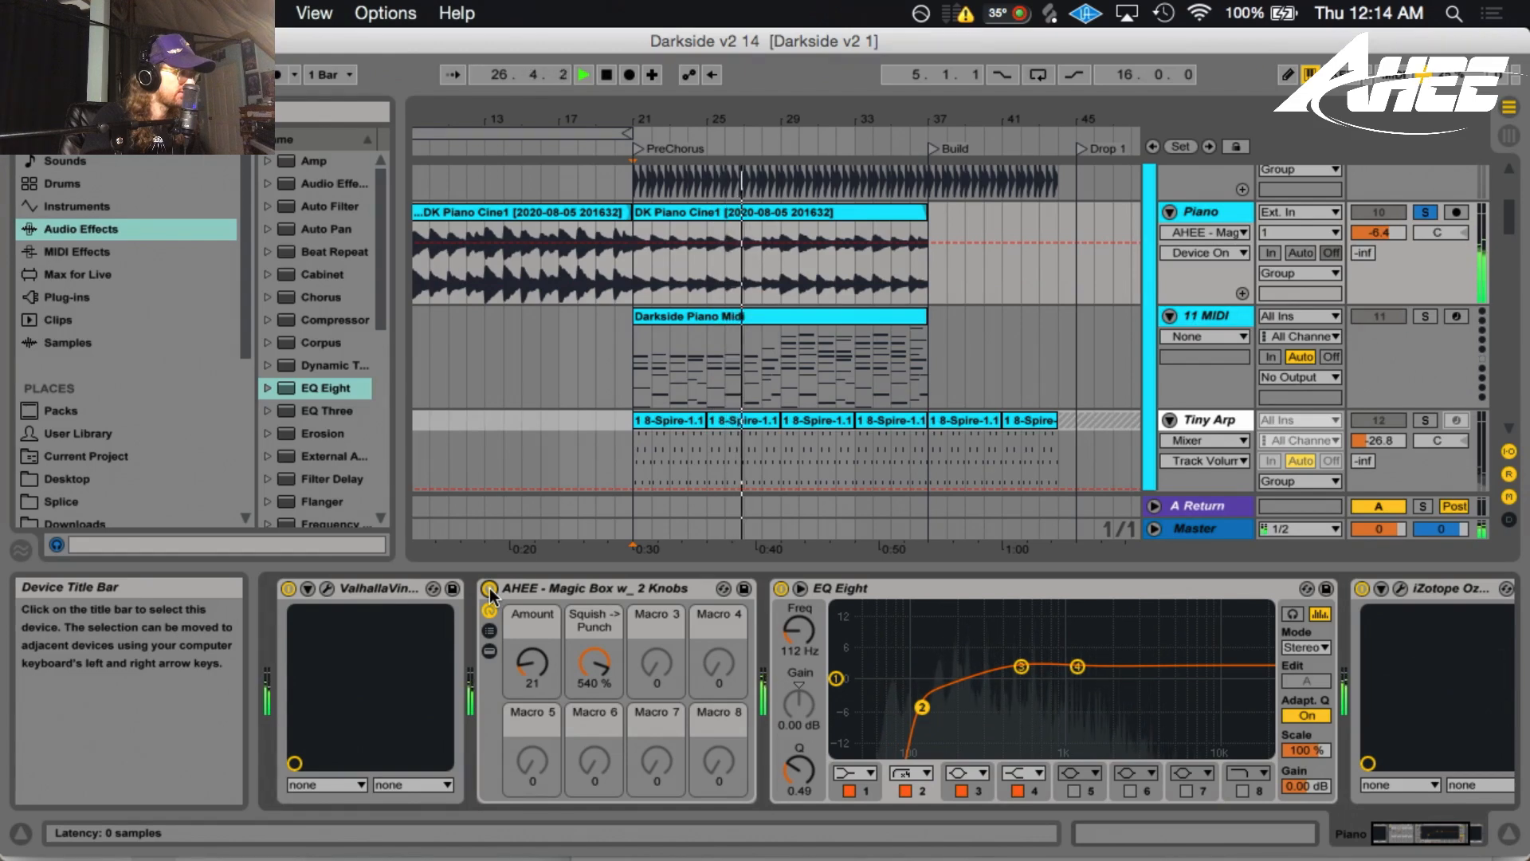
key("space")
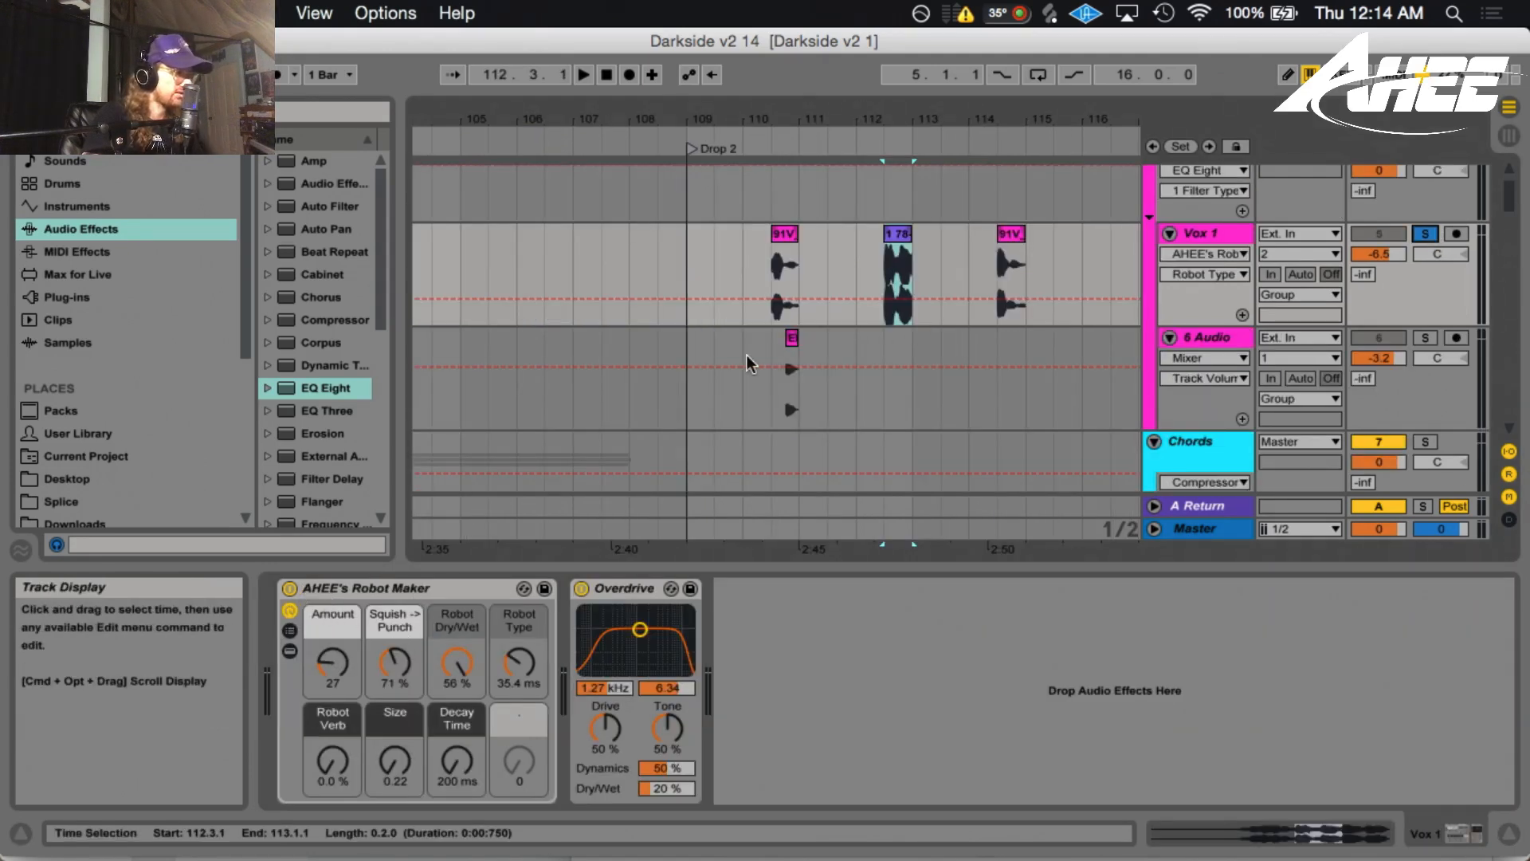
Play the Vox 1 chops in Drop 2 from bar 112 with AHEE's Robot Maker bypassed, and reactivate the rack
left_click(289, 589)
key("space")
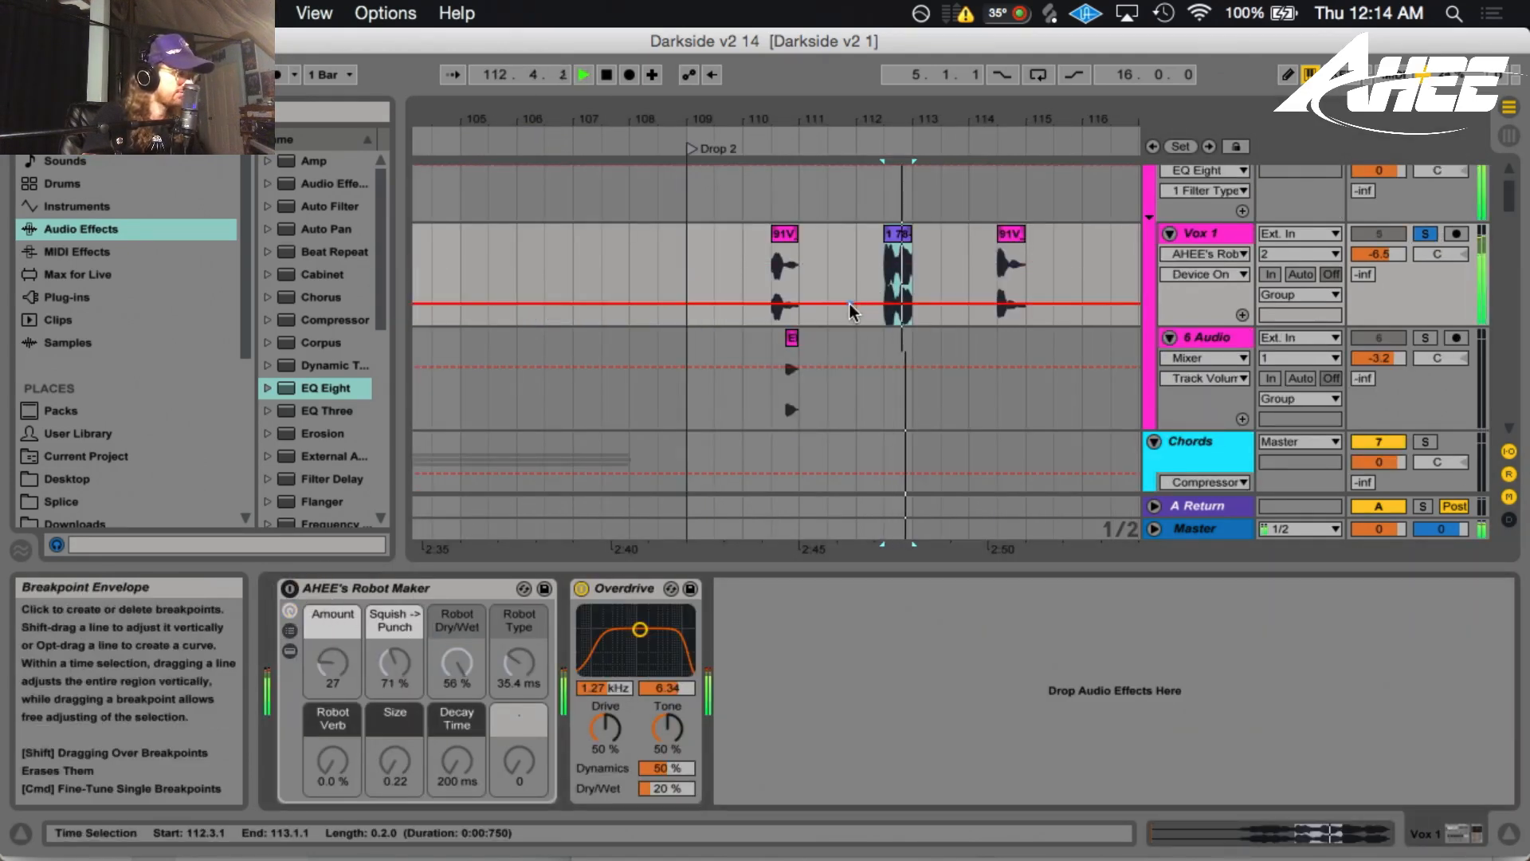
left_click(289, 590)
key("space")
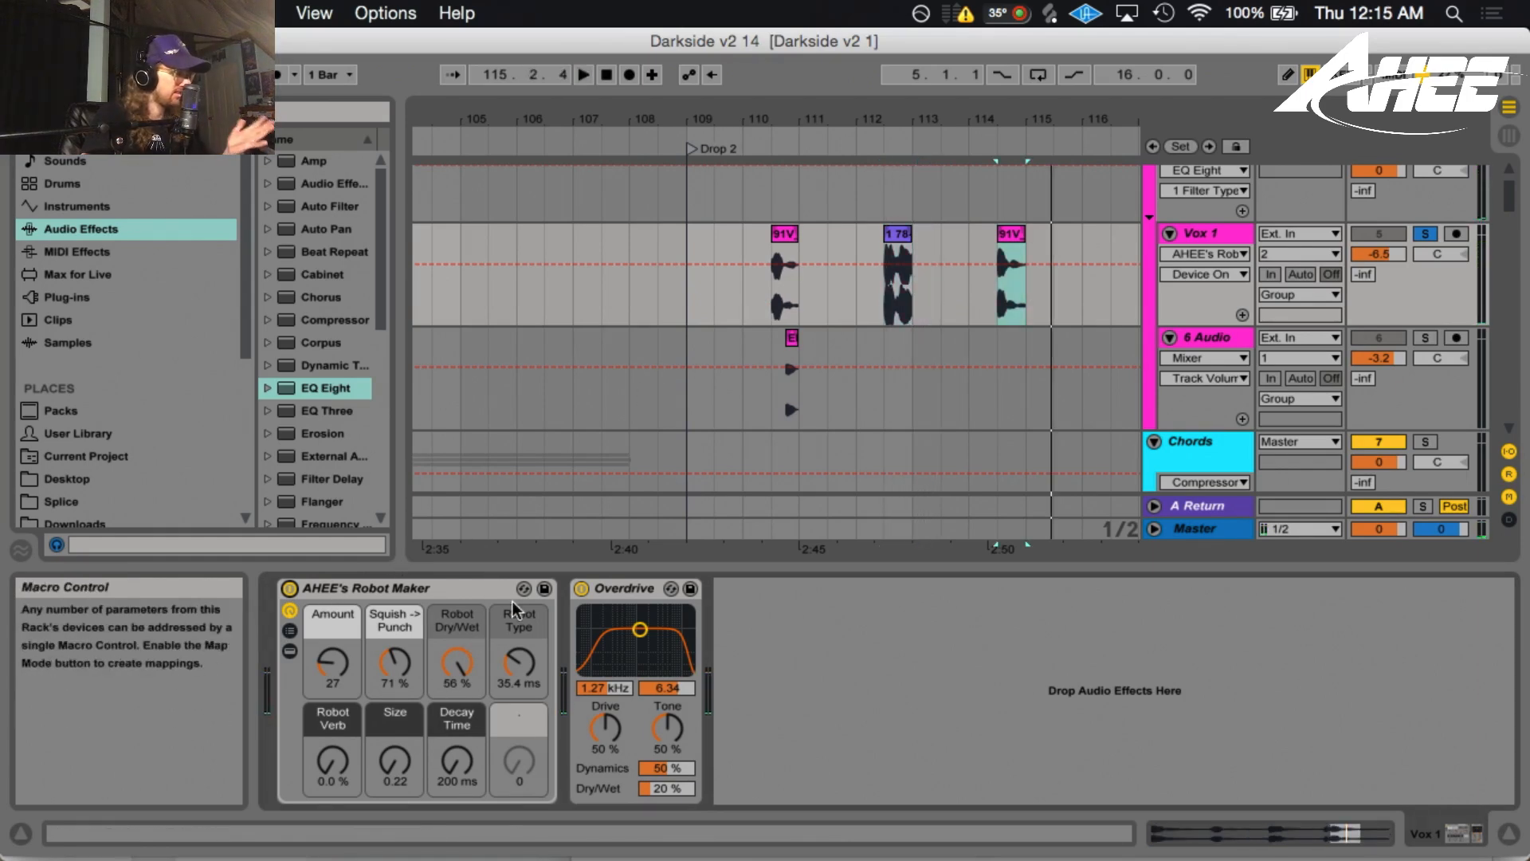
Try a different Robot Type setting on Vox 1's Robot Maker rack during playback and undo the change
left_click_drag(973, 126, 1054, 120)
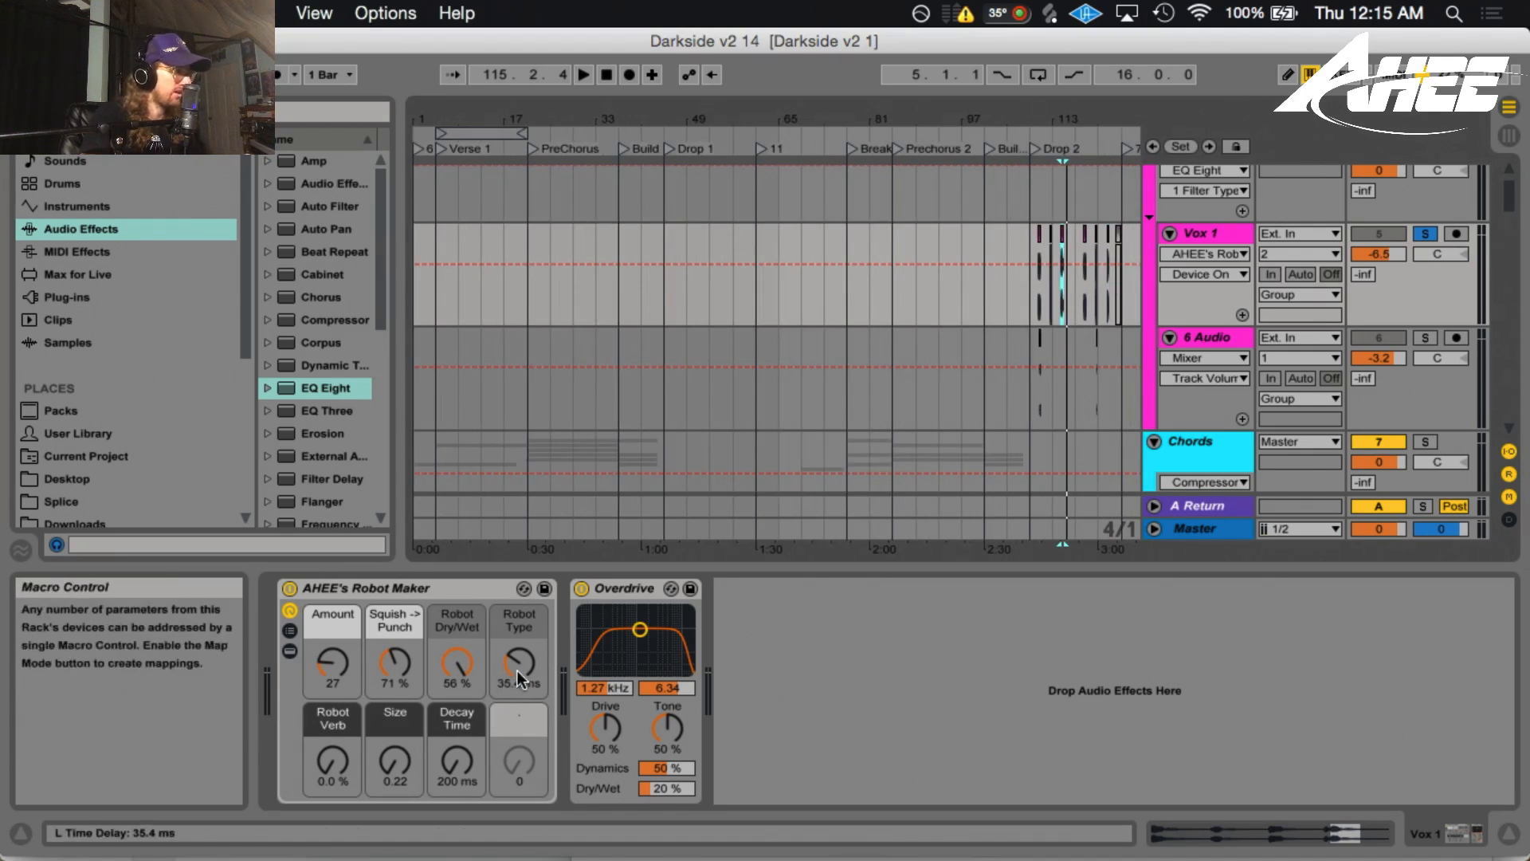
left_click_drag(1061, 119, 1061, 169)
key("space")
mouse_move(518, 665)
left_mouse_down()
mouse_move(518, 588)
mouse_move(518, 669)
left_mouse_up()
key("space")
key("super+z")
Unsolo Vox 1 and play the Wub hit at the end of bar 48 with AHEE's PHAT Magic Rack bypassed
left_click_drag(1090, 119, 1091, 60)
left_click(1426, 234)
scroll(740, 403, "down", 10)
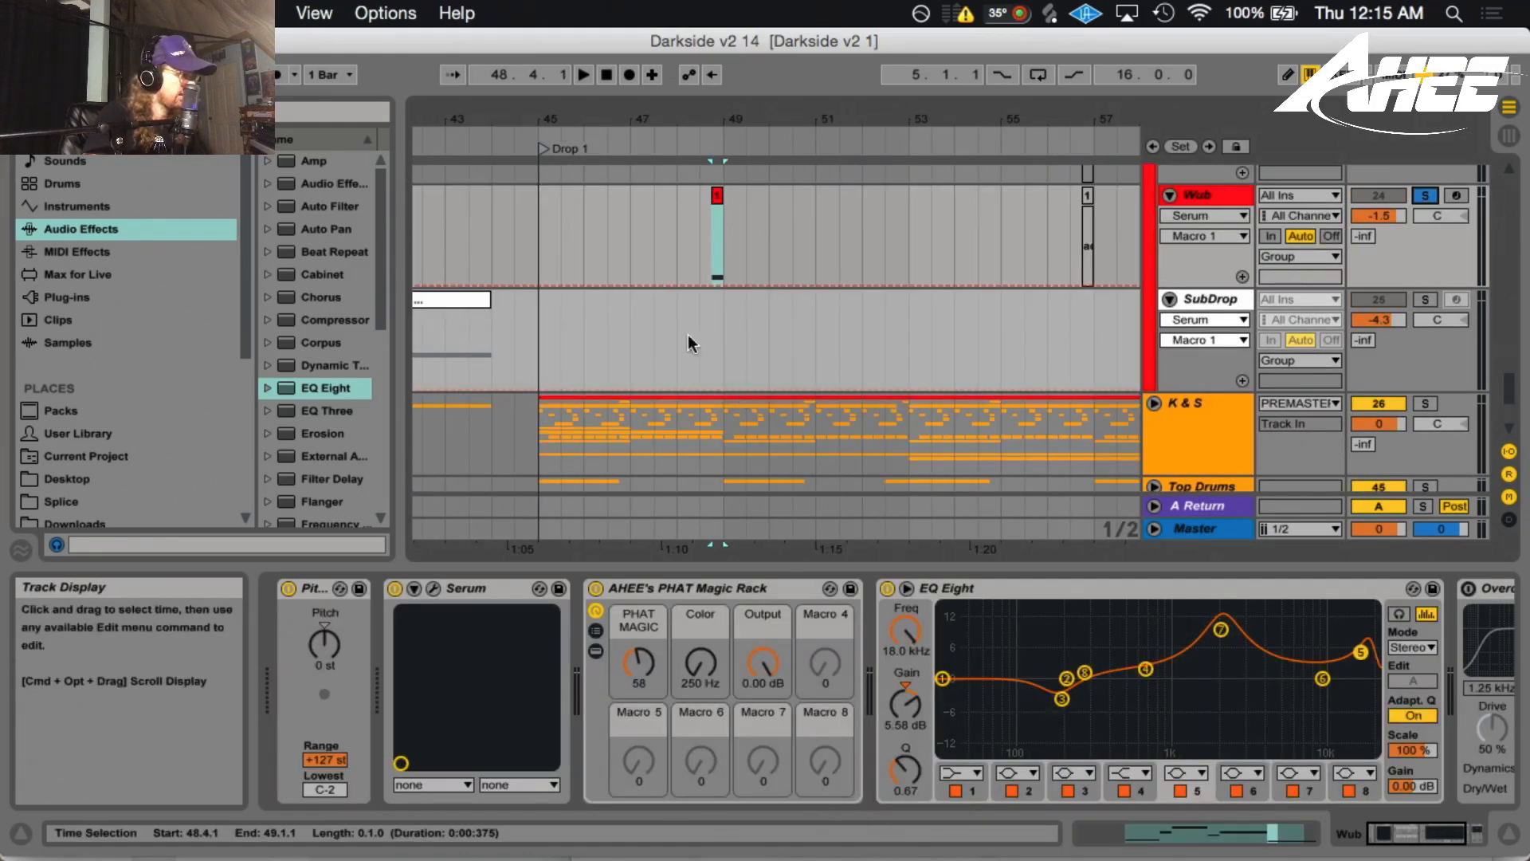
left_click_drag(718, 120, 706, 168)
left_click(595, 589)
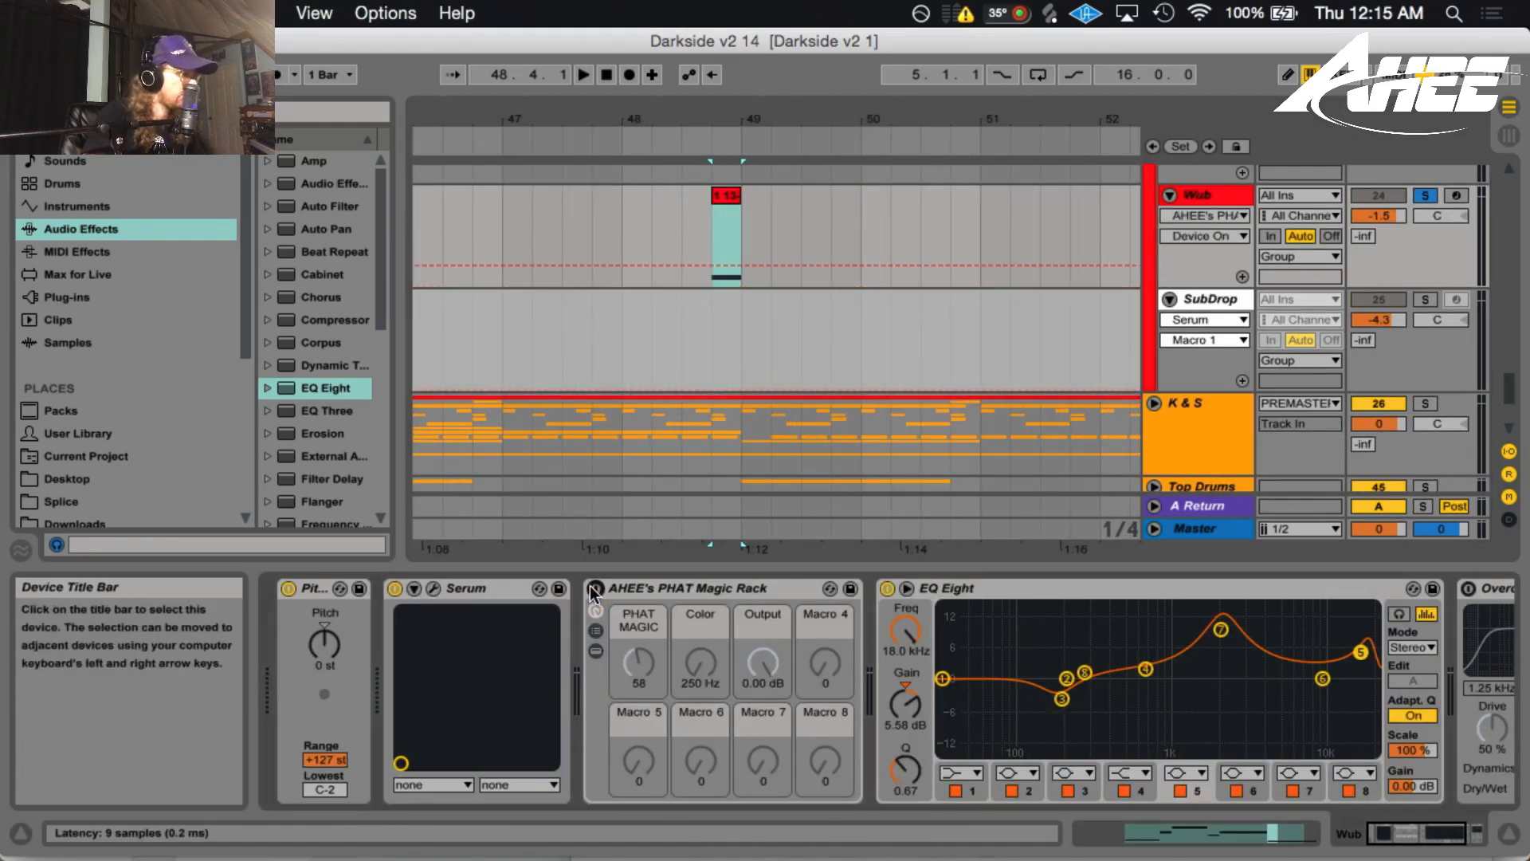
key("space")
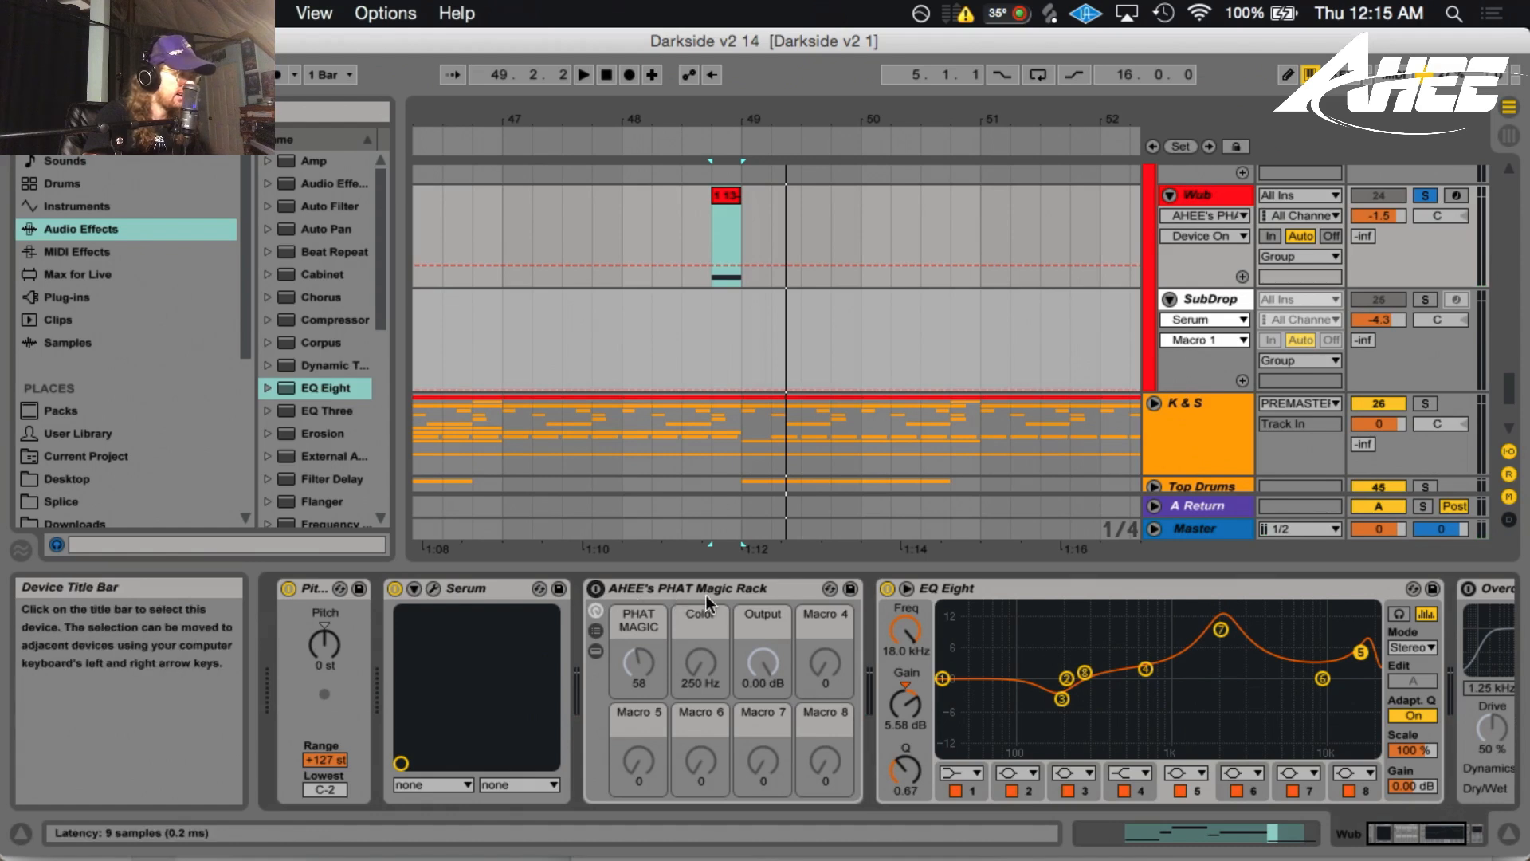
Replay the Wub hit with the PHAT Magic Rack active, bypassed, and active again to compare the results
left_click(596, 589)
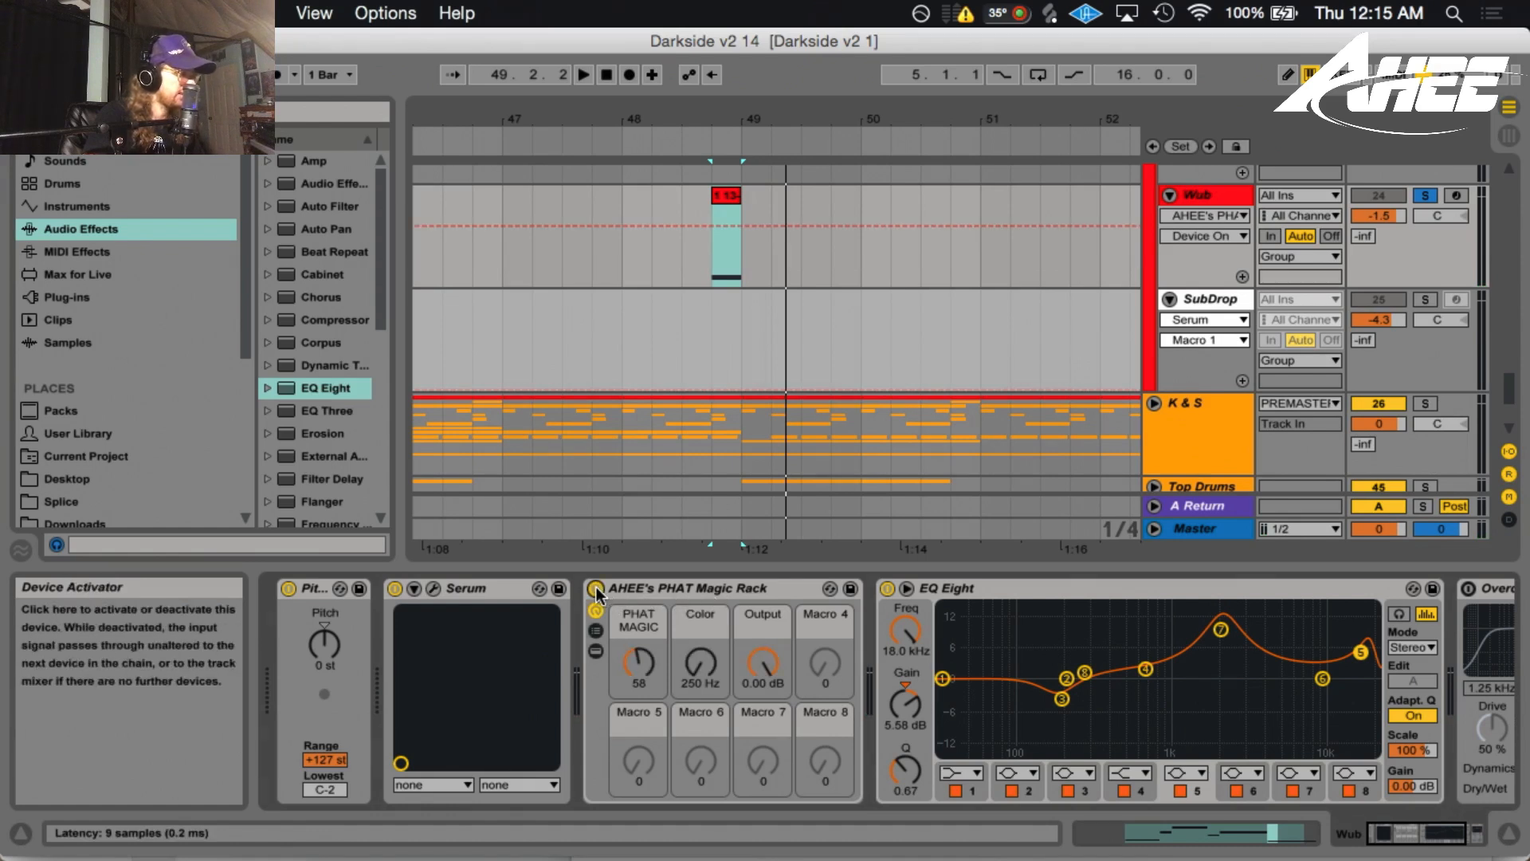
key("space")
key("space")
left_click(596, 589)
key("space")
key("space")
left_click(596, 589)
key("space")
key("space")
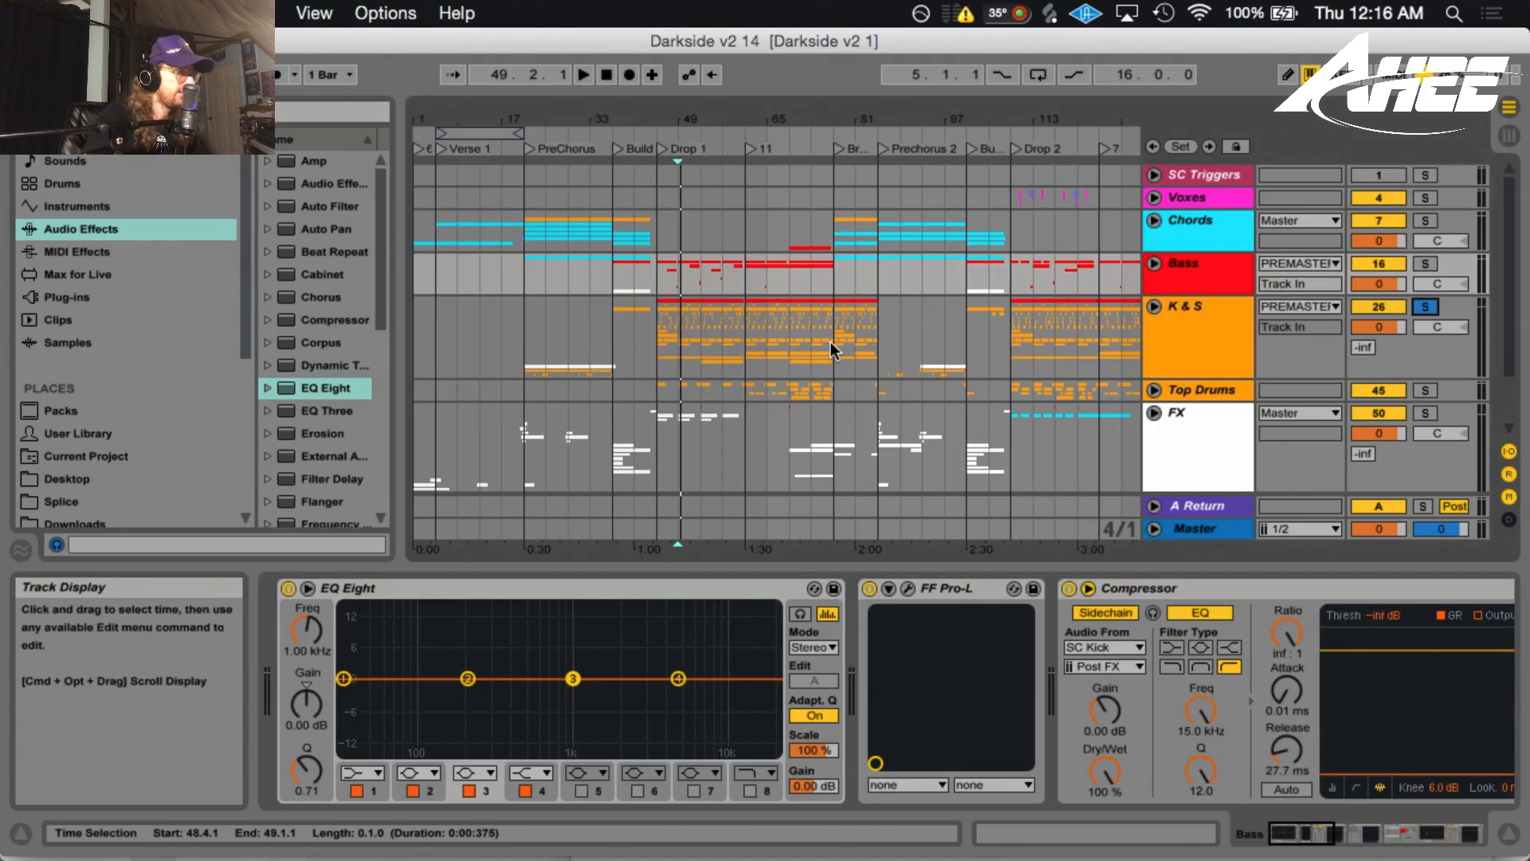
Unfold the K & S group and show its Radio Vox Radio Amount automation across the Break
left_click(832, 342)
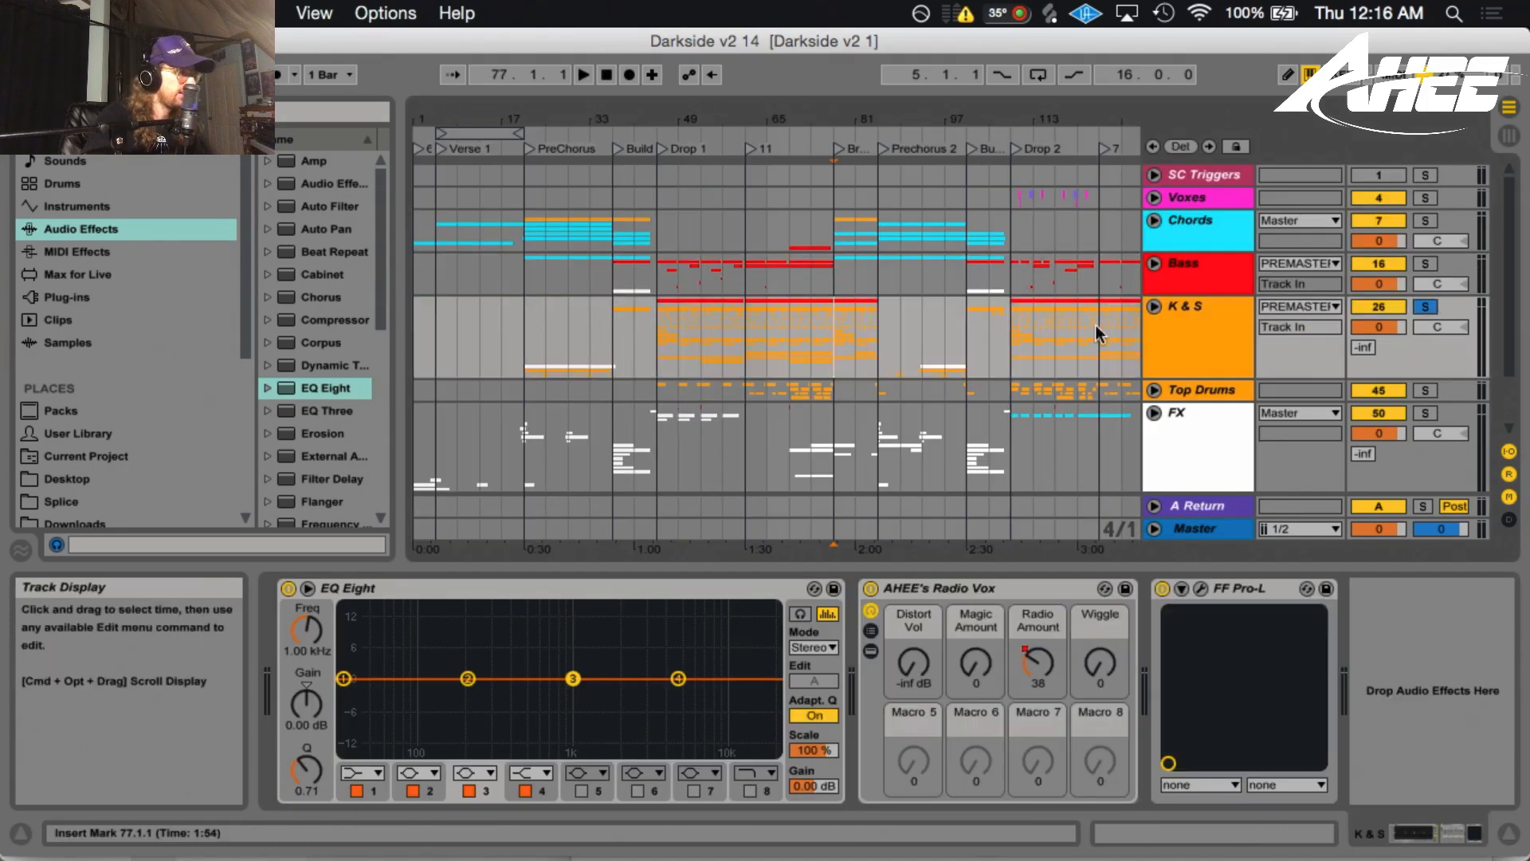
left_click(1153, 307)
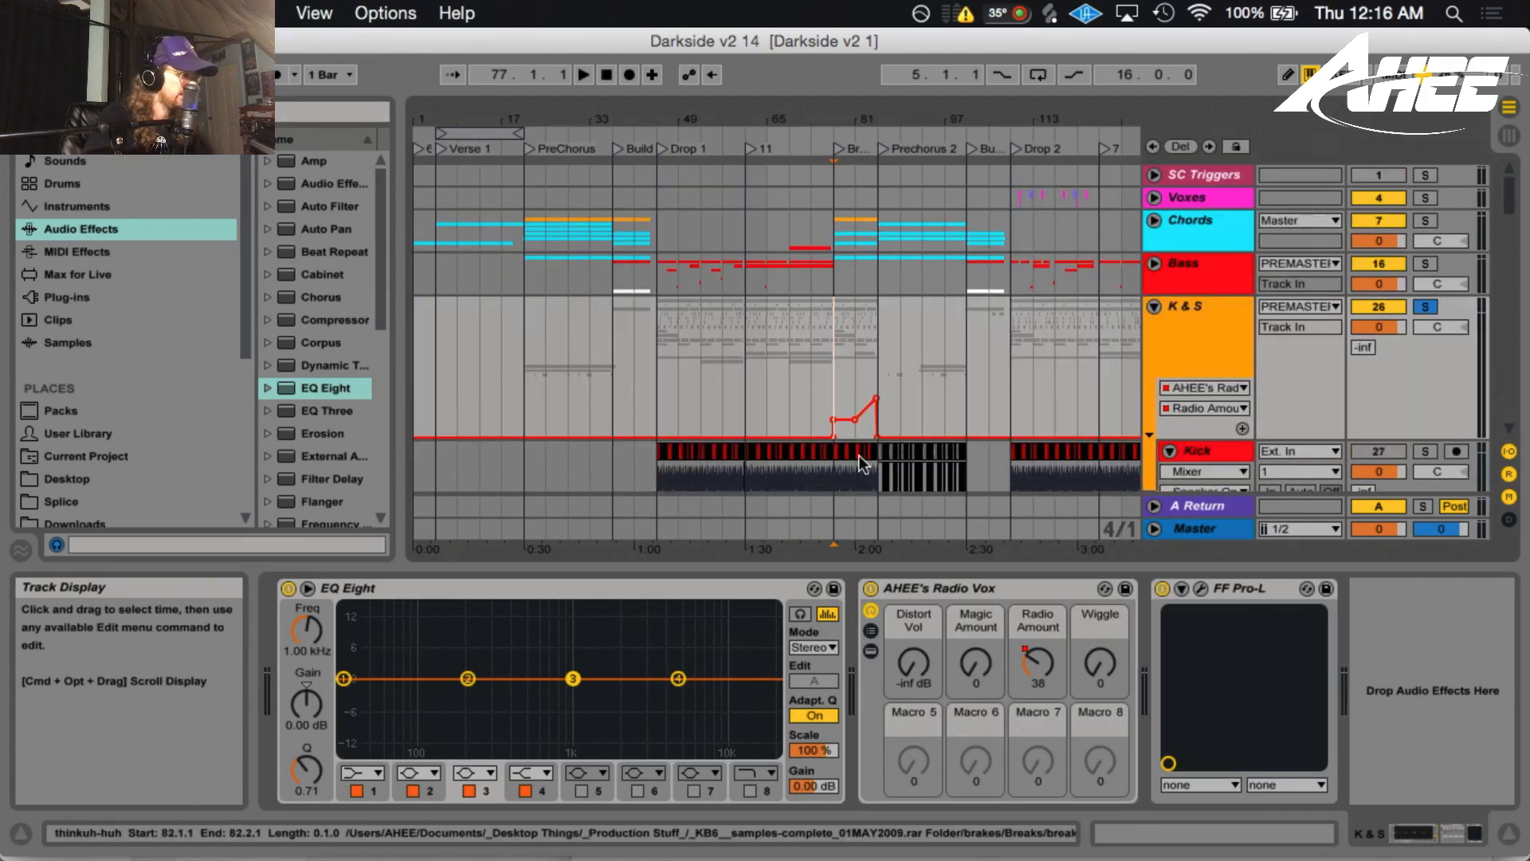
left_click_drag(850, 117, 853, 208)
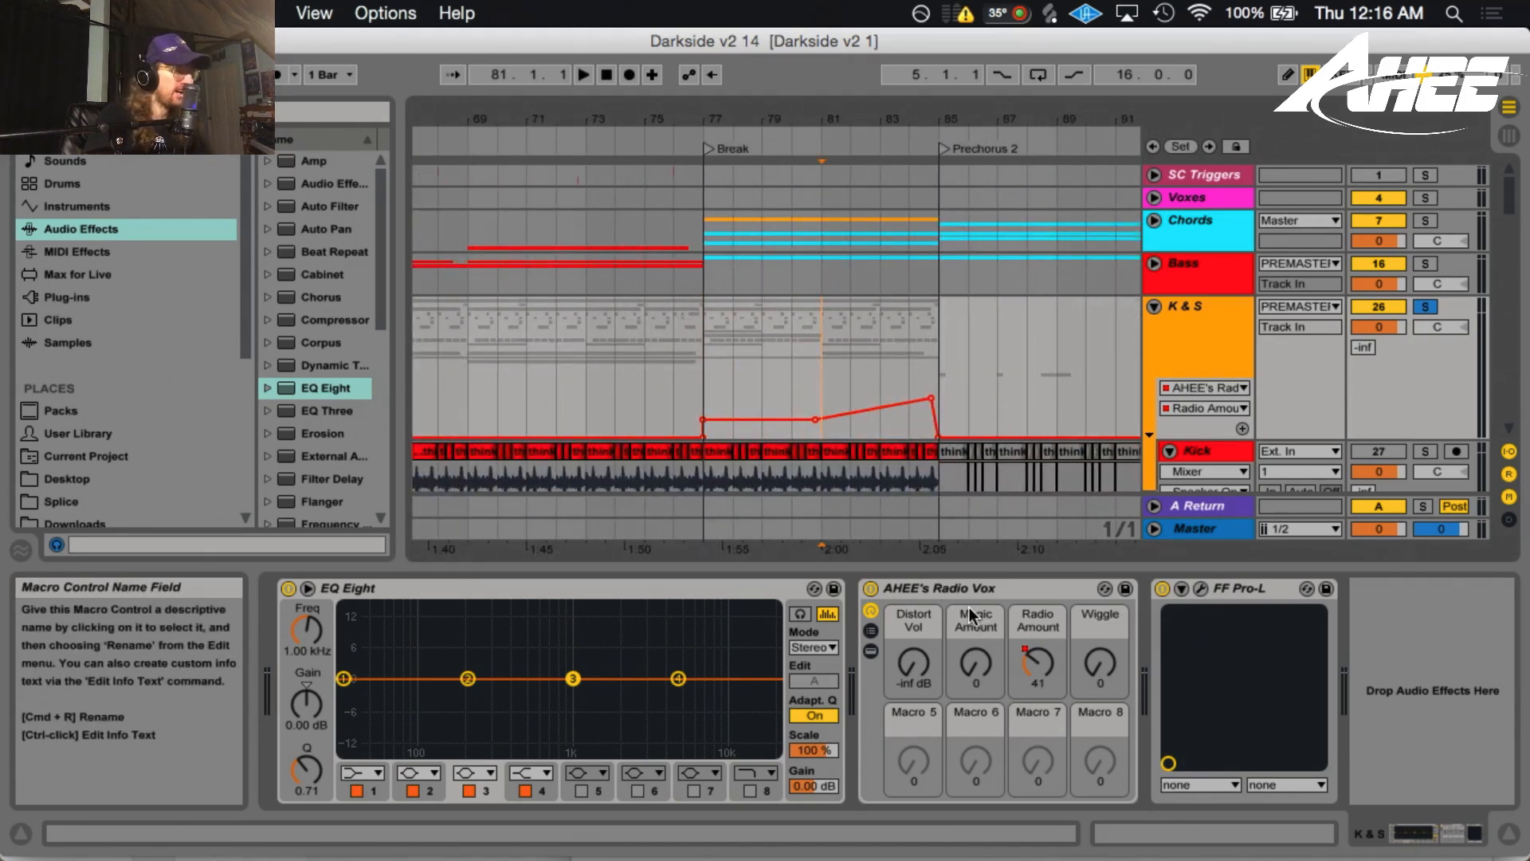
Play the soloed K & S drums from bar 81 to the end of the Break and turn off the group's solo
key("space")
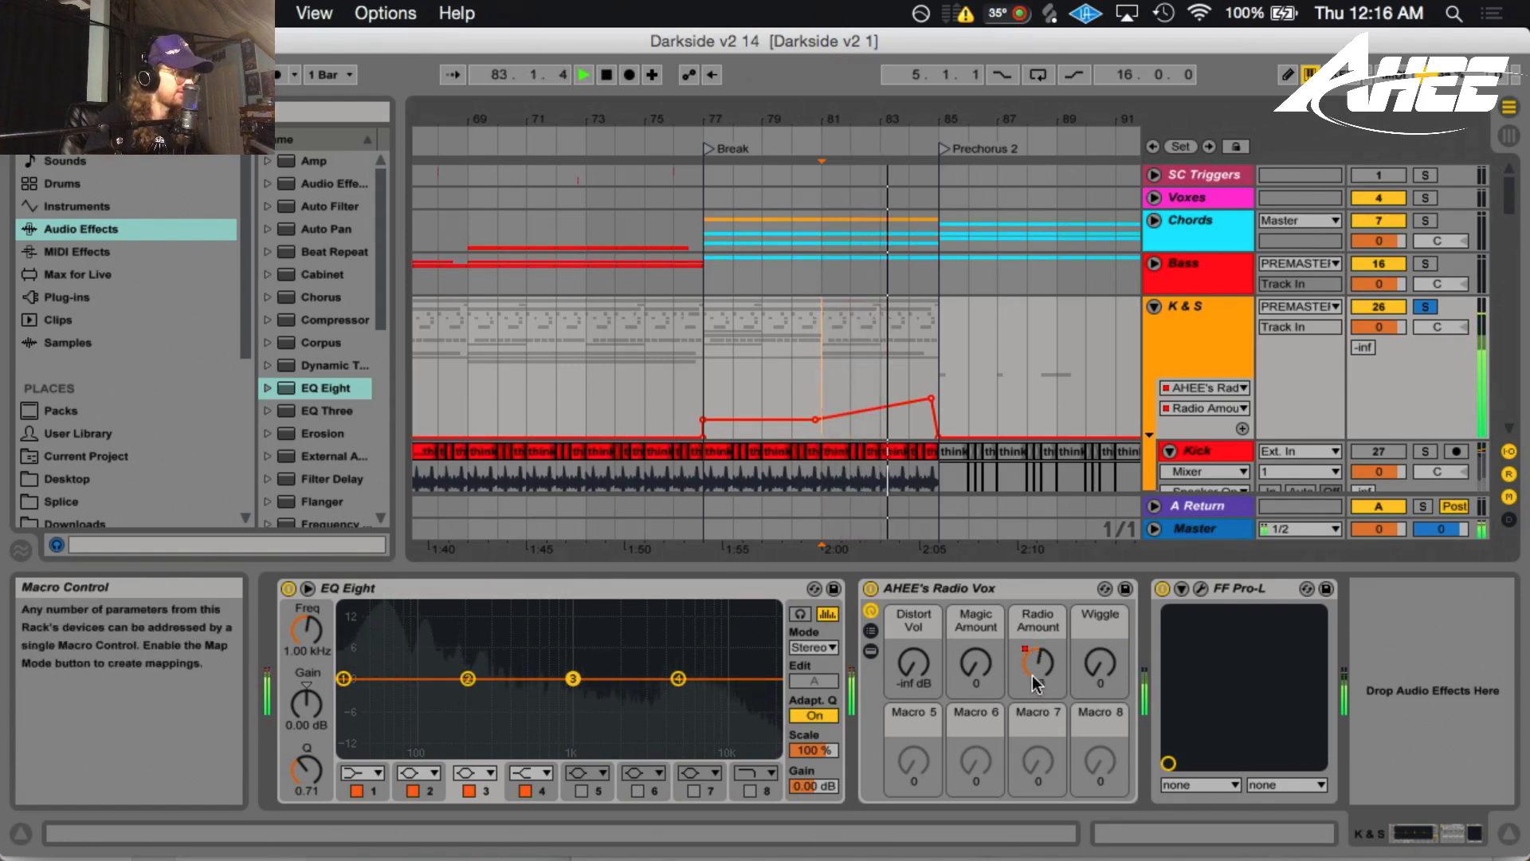
key("space")
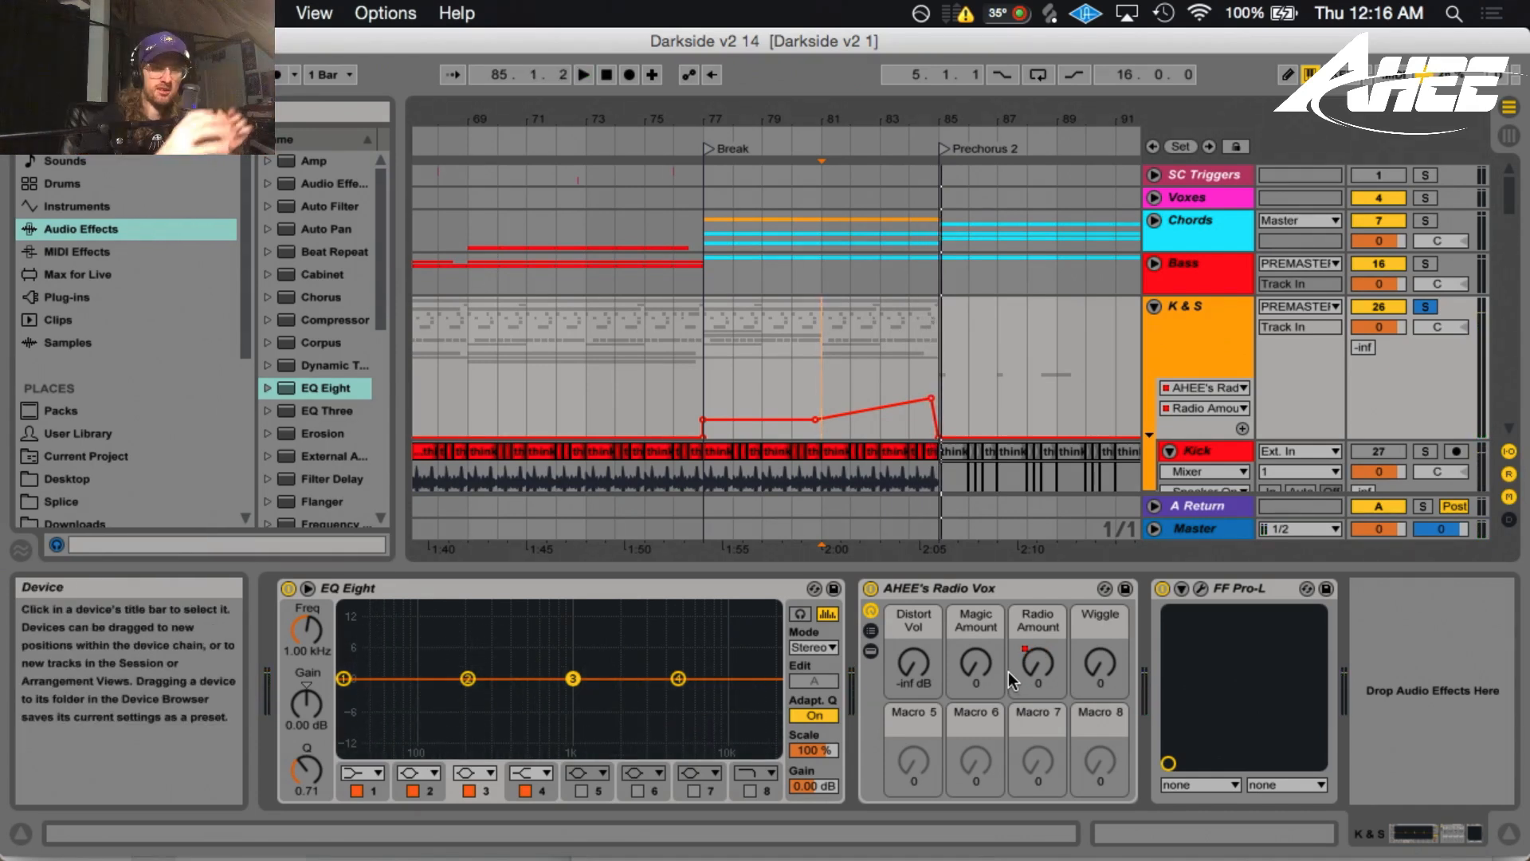
left_click(1426, 306)
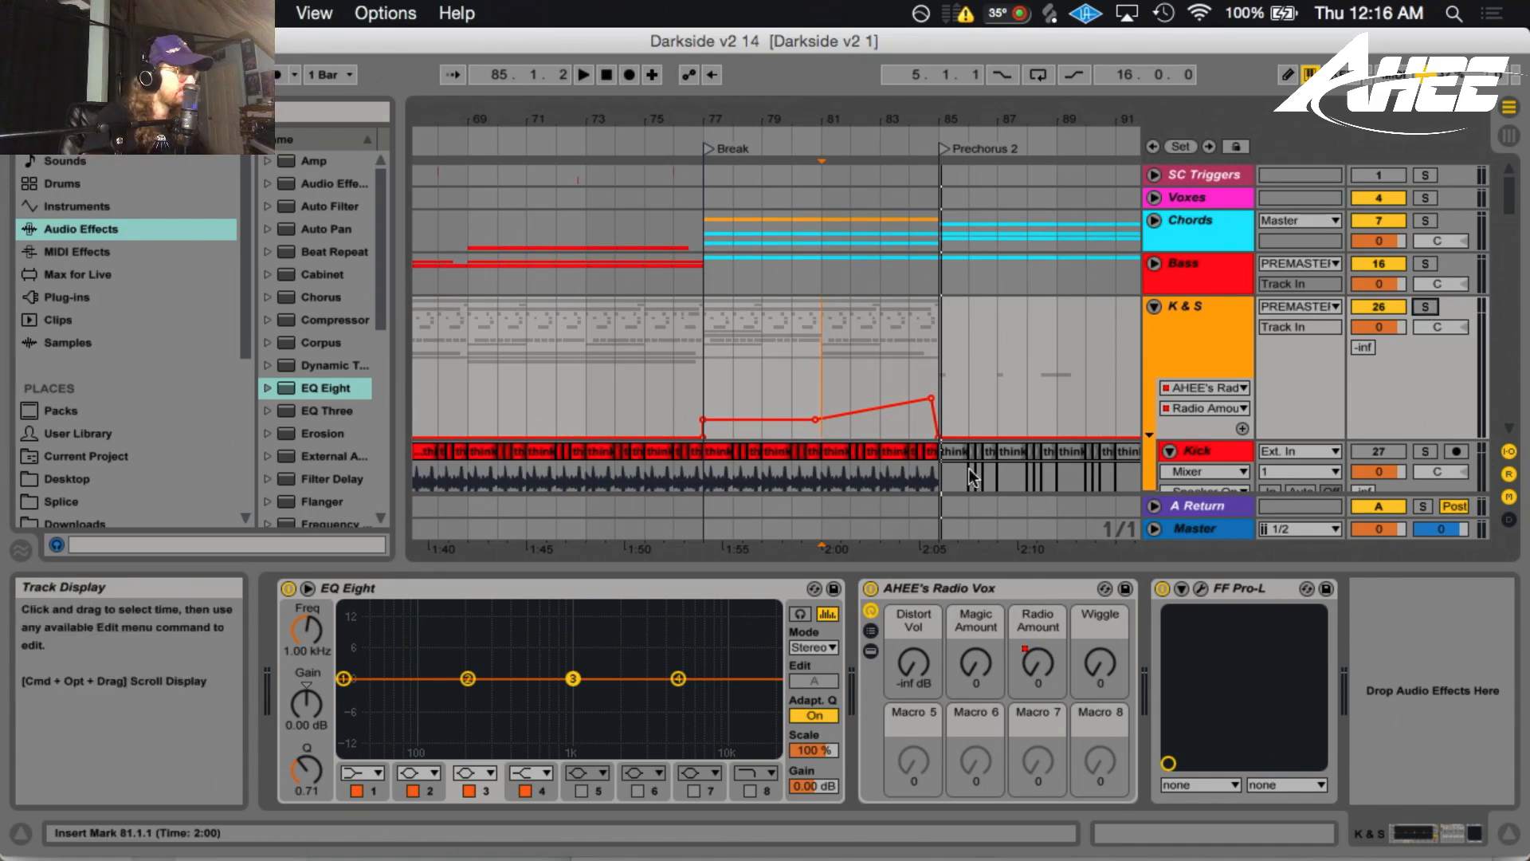
left_click_drag(633, 118, 869, 40)
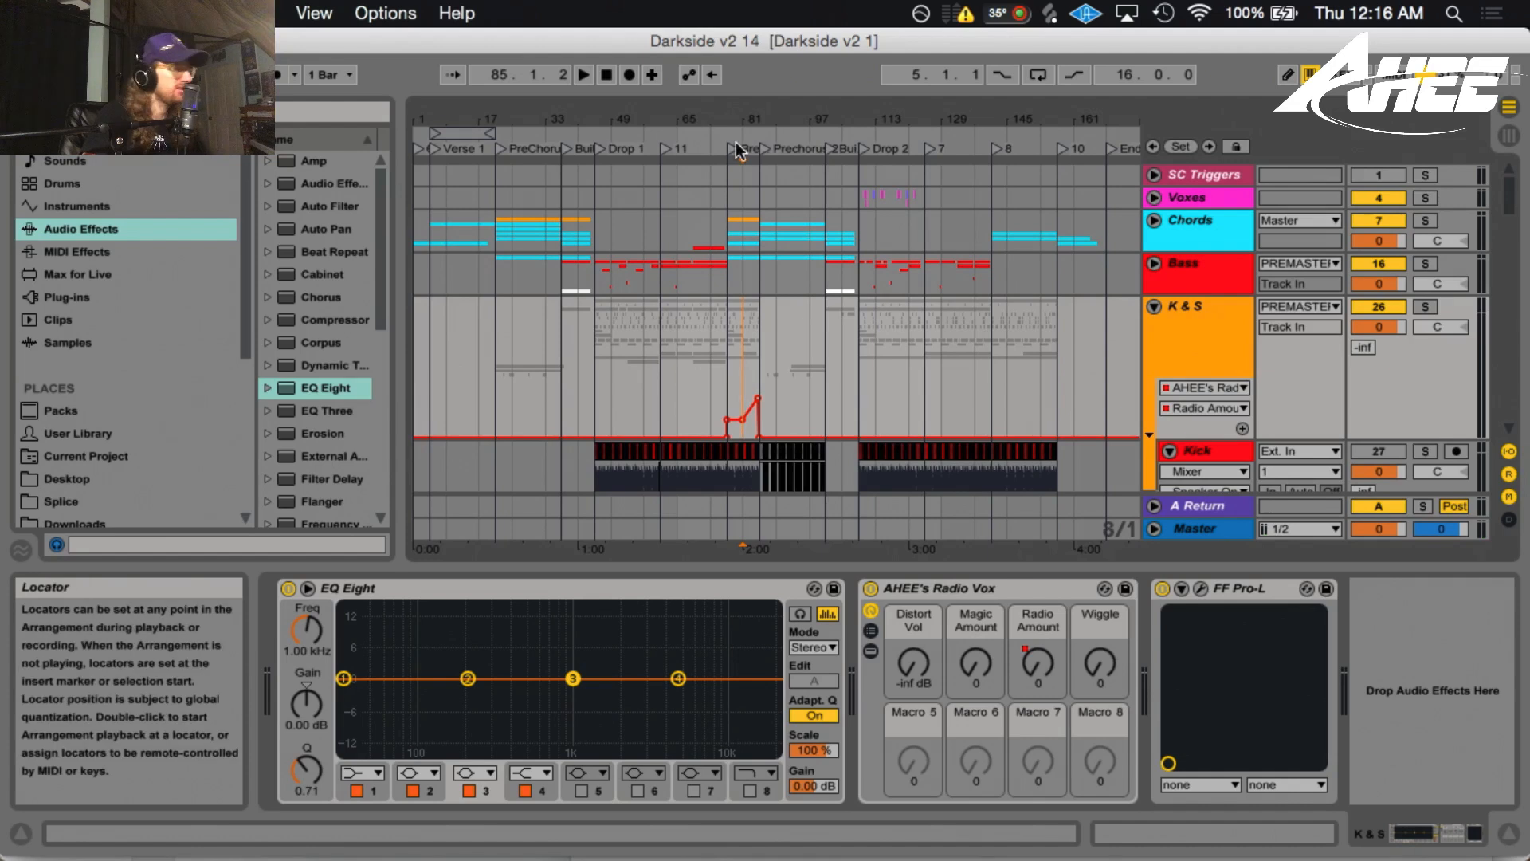